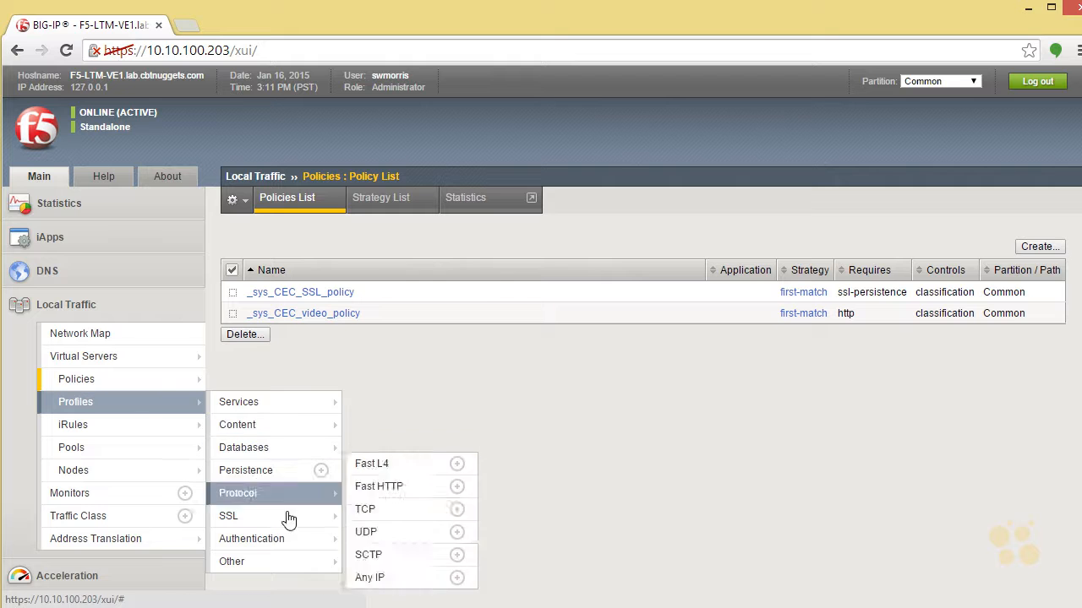
# Open the system's Resource Provisioning page and check the provisioning and license status of Application Visibility and Reporting (AVR).
pyautogui.moveTo(309, 550)
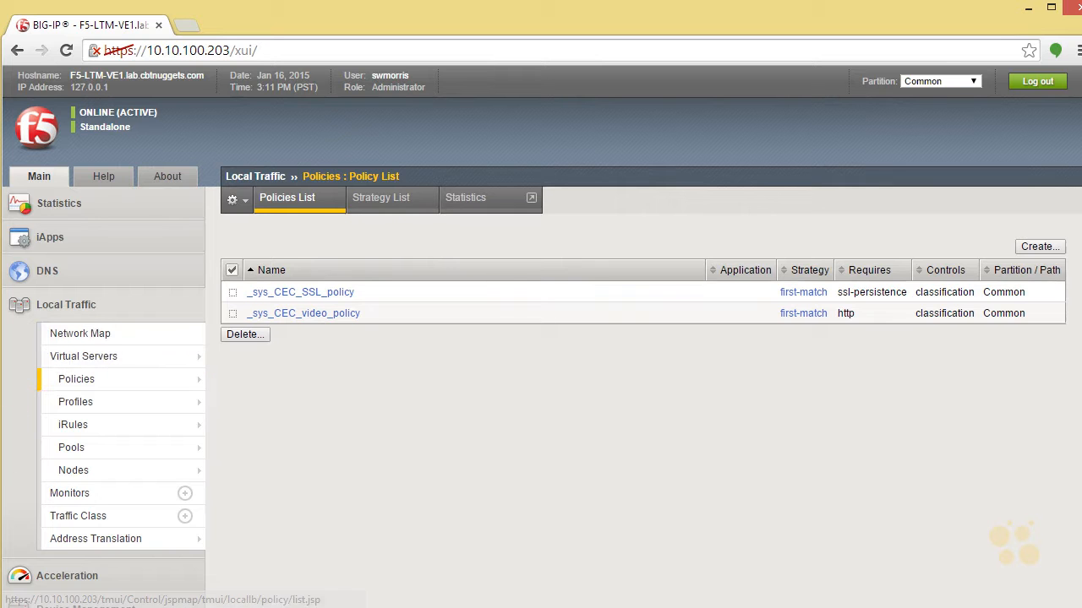
pyautogui.scroll(-2, 819, 505)
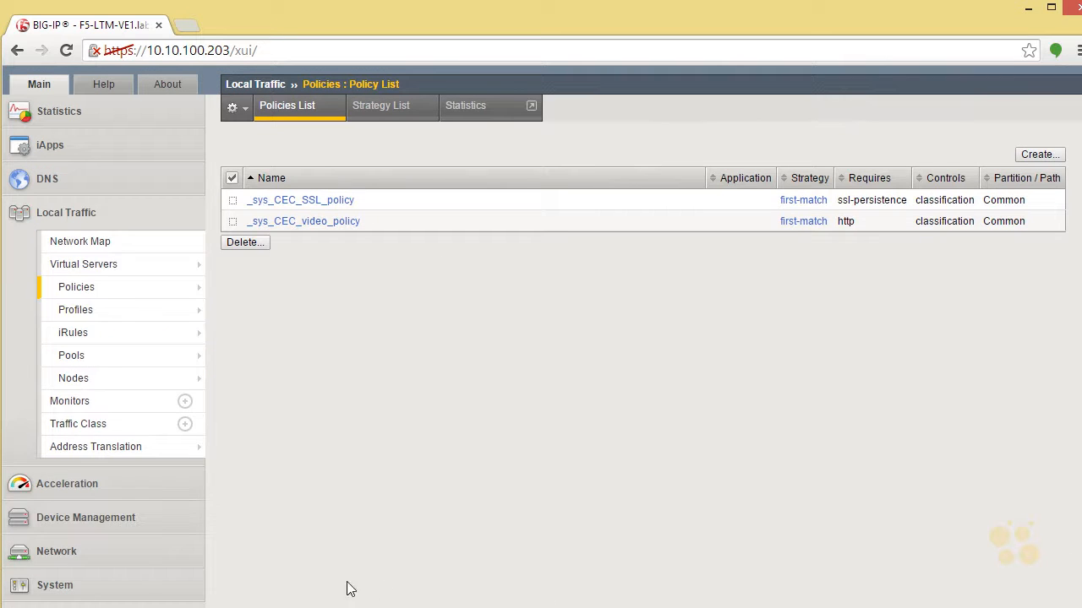
pyautogui.click(124, 586)
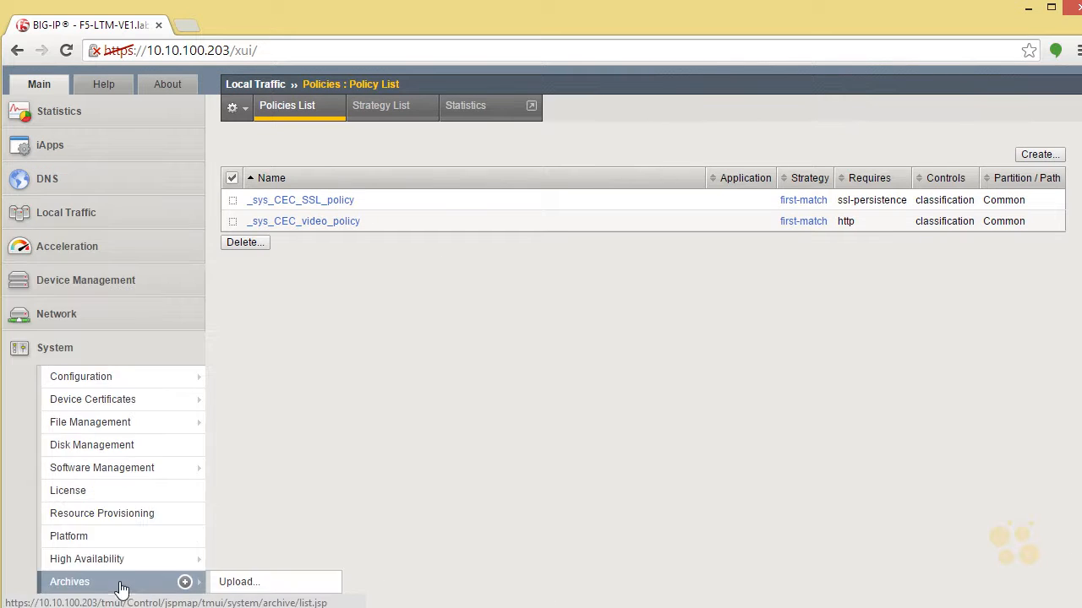
pyautogui.click(124, 513)
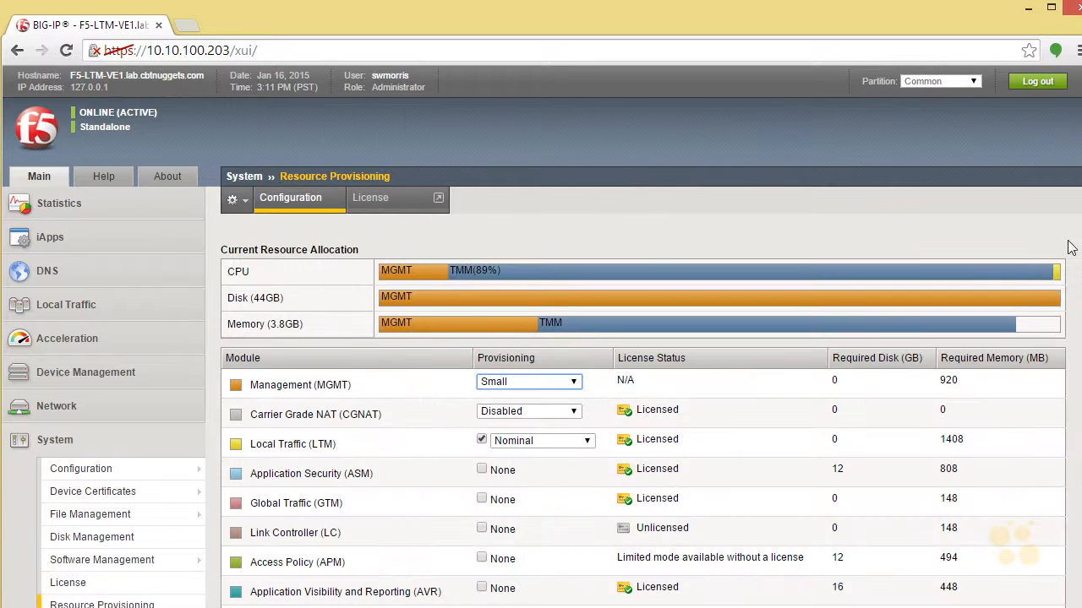
pyautogui.scroll(-3, 642, 338)
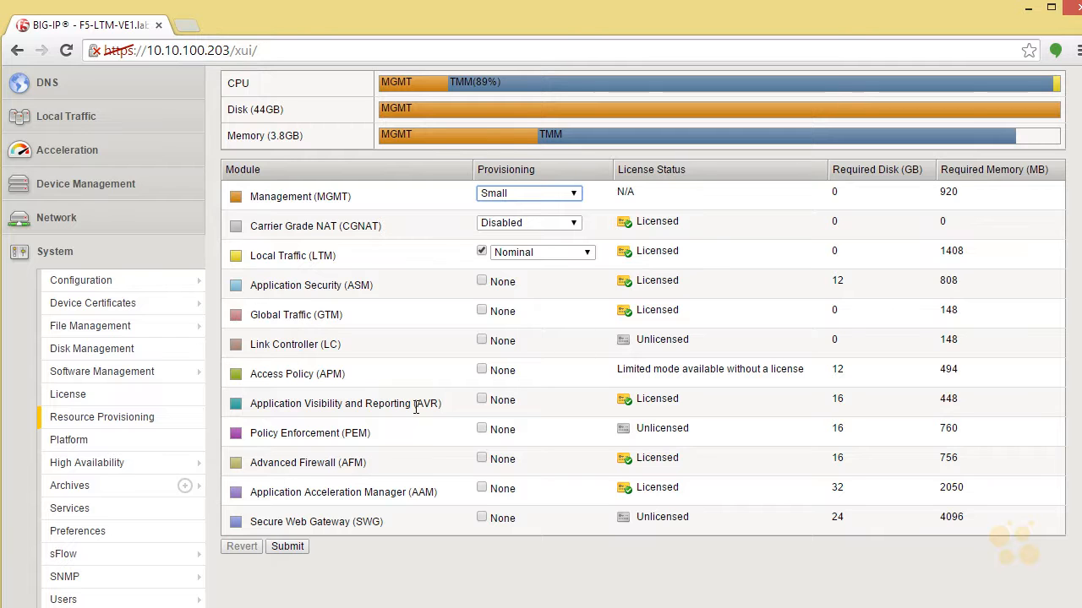
pyautogui.moveTo(250, 404); pyautogui.dragTo(441, 408)
pyautogui.click(443, 408)
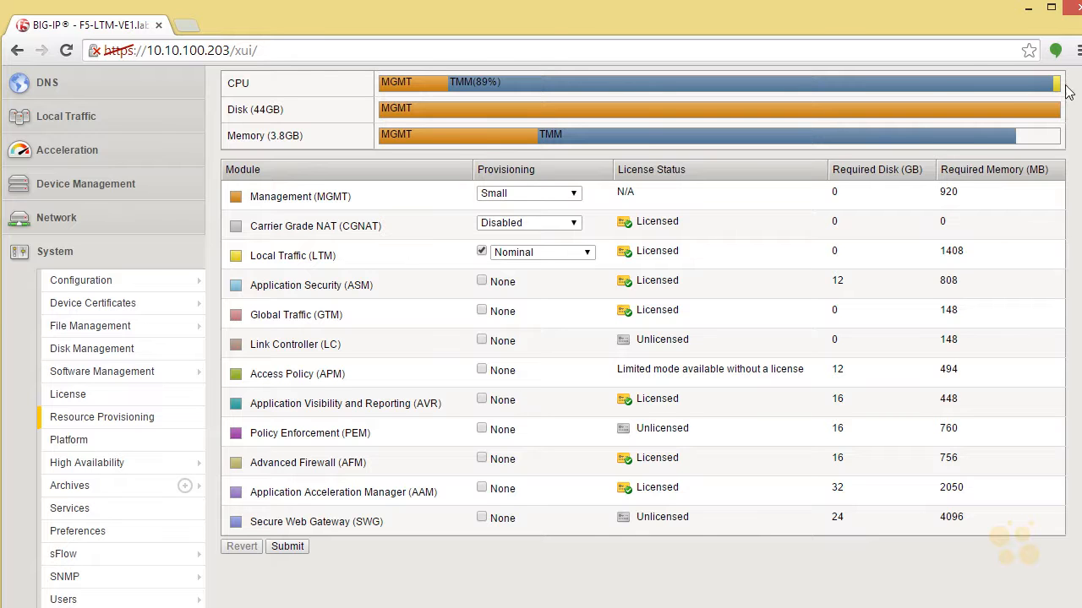
pyautogui.scroll(3, 1075, 97)
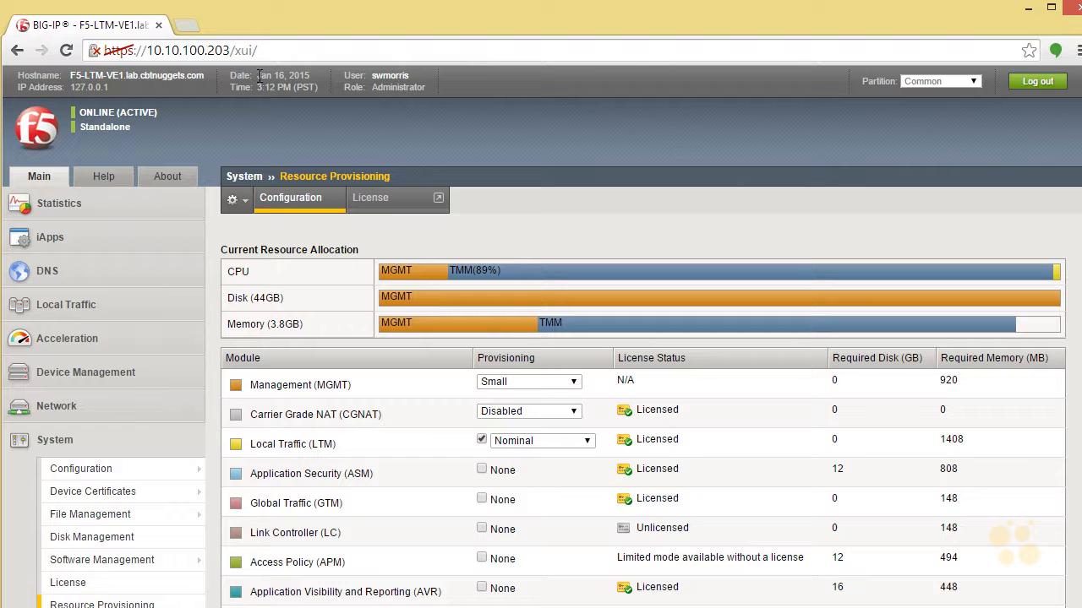
pyautogui.click(233, 50)
pyautogui.click(269, 49)
pyautogui.press('BackSpace')
pyautogui.press('BackSpace')
pyautogui.press('BackSpace')
pyautogui.press('BackSpace')
pyautogui.press('BackSpace')
pyautogui.press('BackSpace')
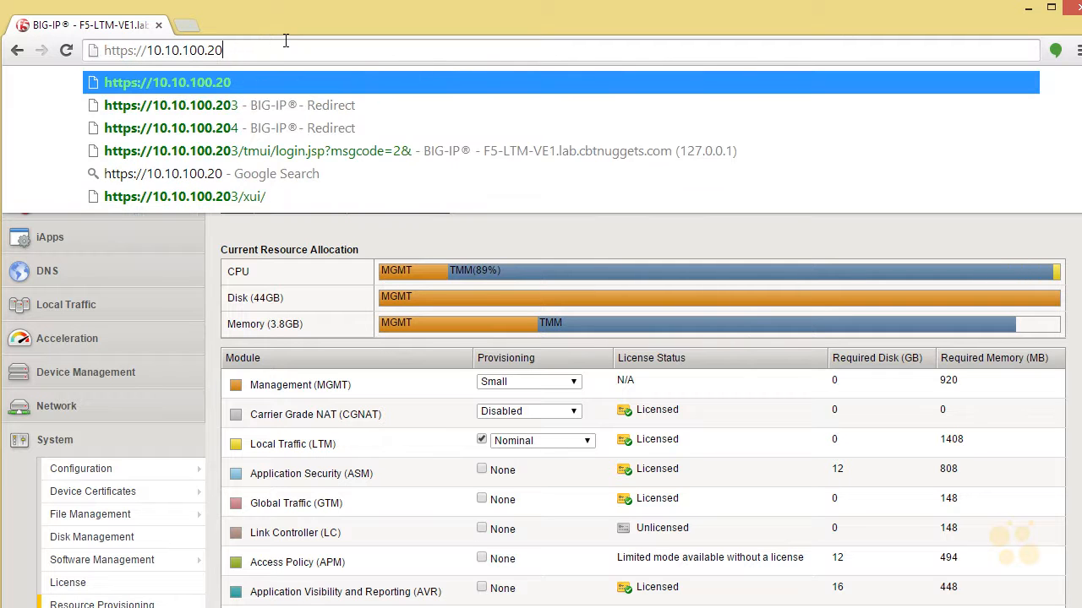
pyautogui.write('2')
pyautogui.press('Return')
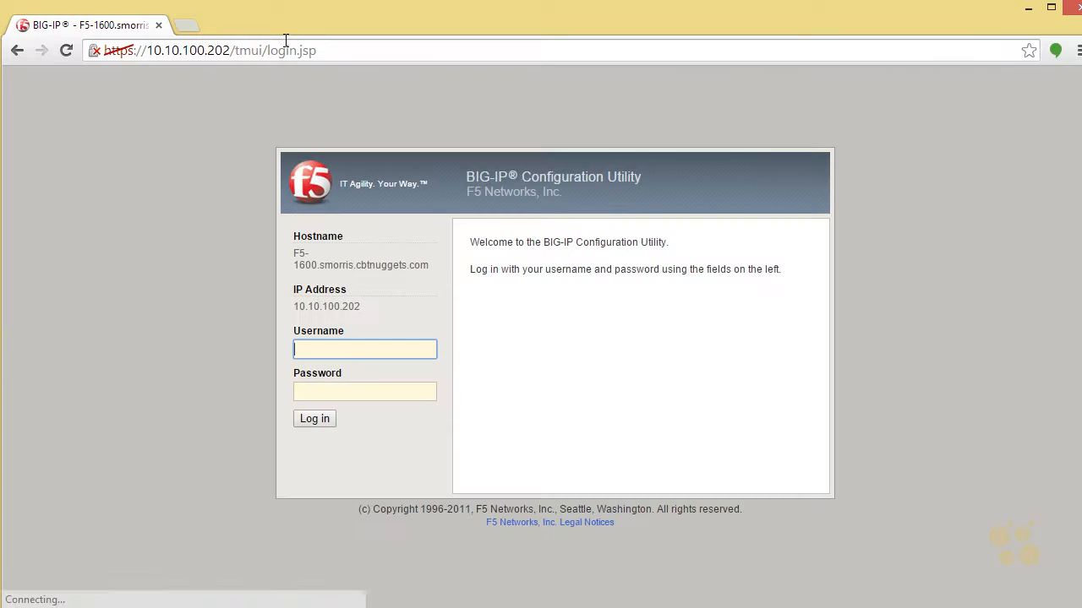
# Log in to the BIG-IP Configuration Utility with the administrator's username and the account password.
pyautogui.press('Tab')
pyautogui.write('********')
pyautogui.press('Return')
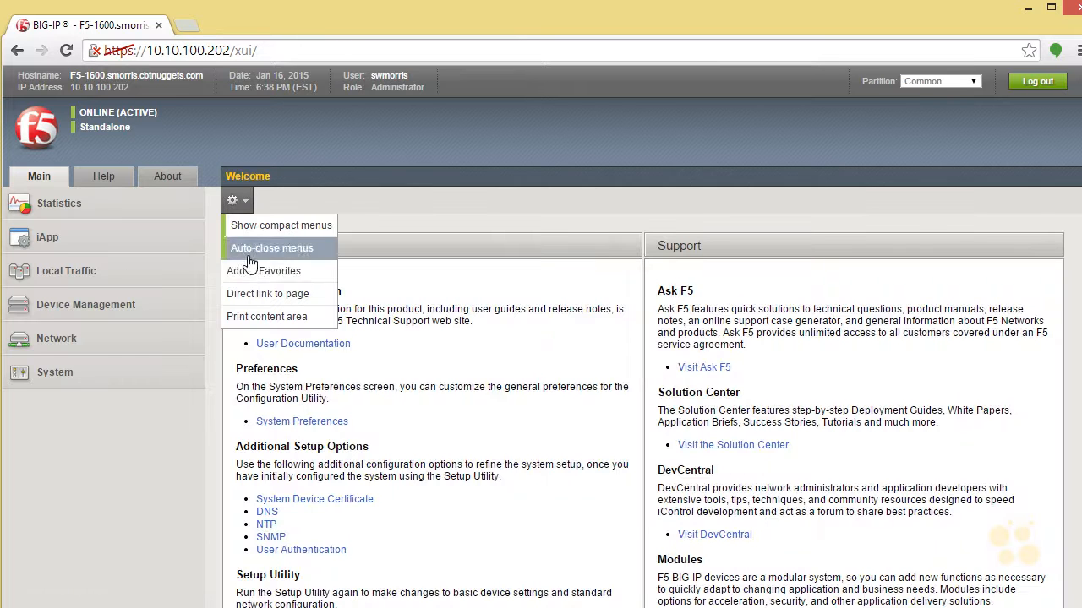
# Open the list of Analytics profiles under the Local Traffic profiles.
pyautogui.click(69, 280)
pyautogui.moveTo(93, 347)
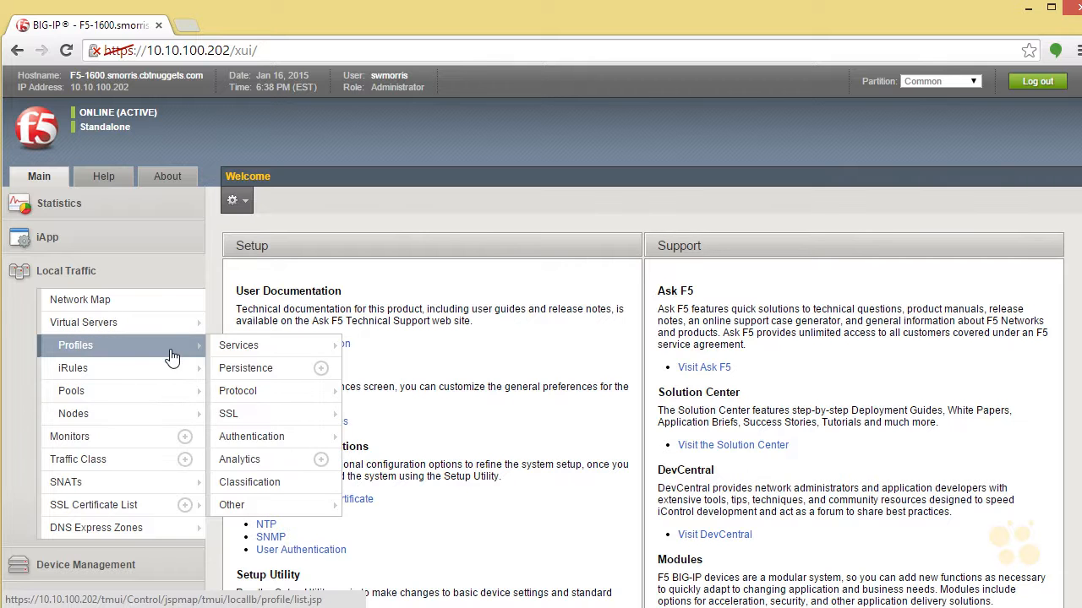
pyautogui.moveTo(247, 425)
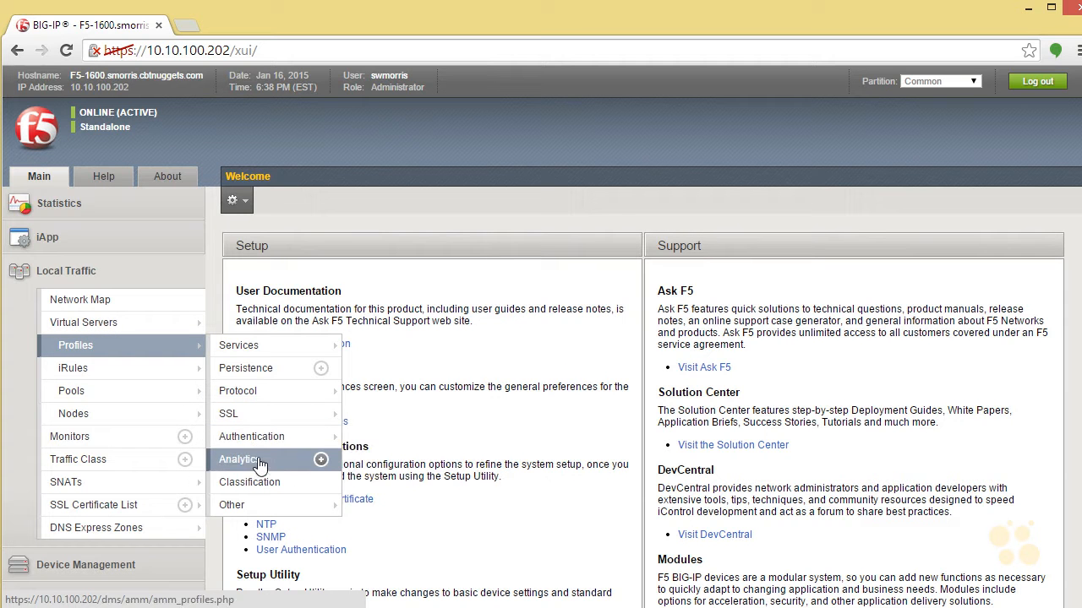
pyautogui.click(260, 464)
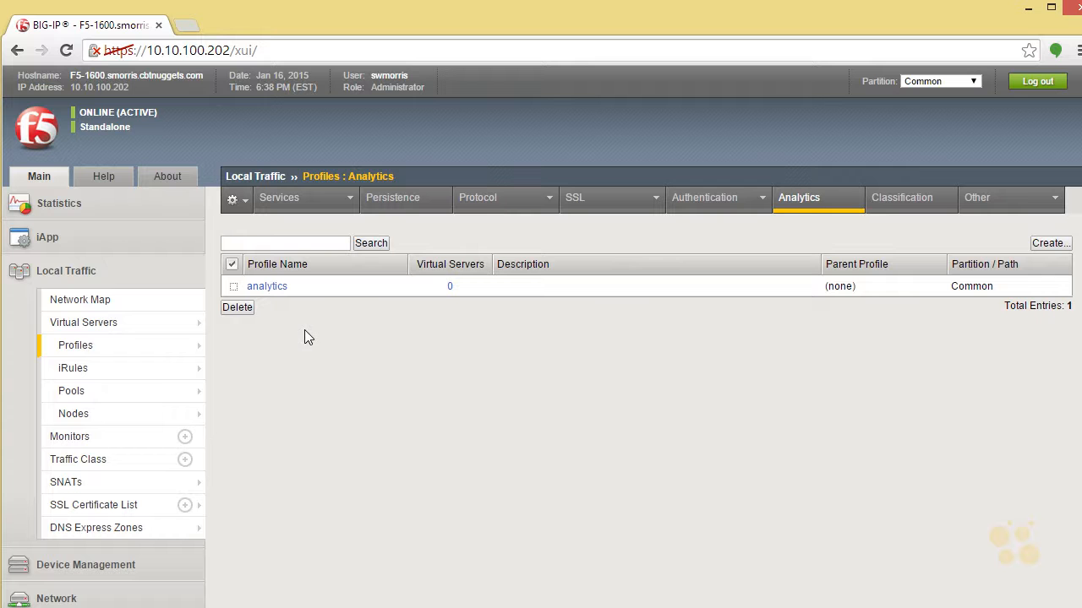
# Open the default analytics profile and review its logging, notification, virtual server and statistics gathering settings.
pyautogui.click(269, 287)
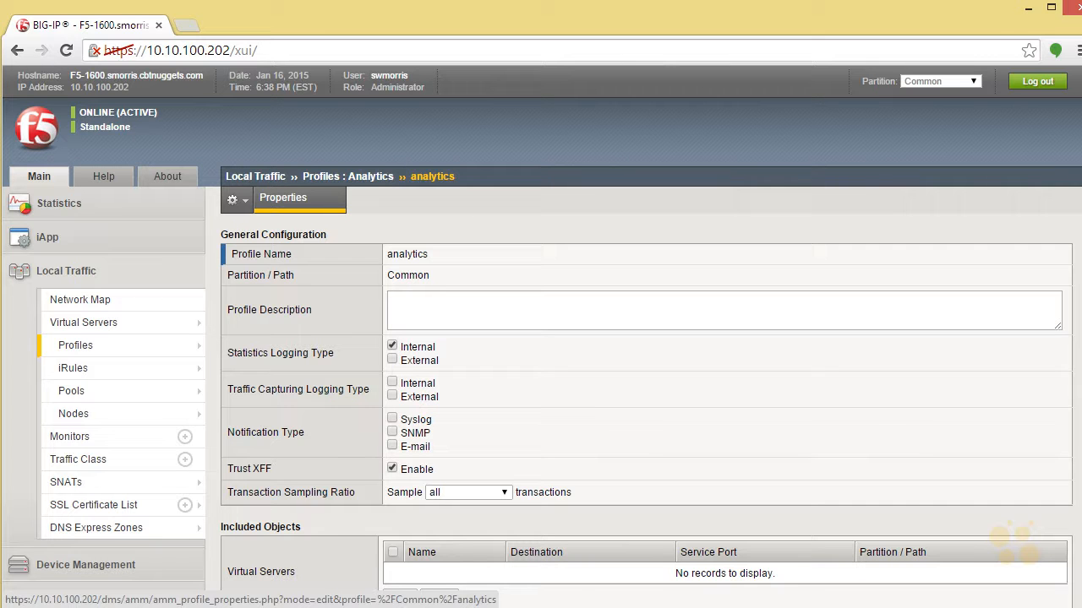
pyautogui.scroll(-2, 1077, 296)
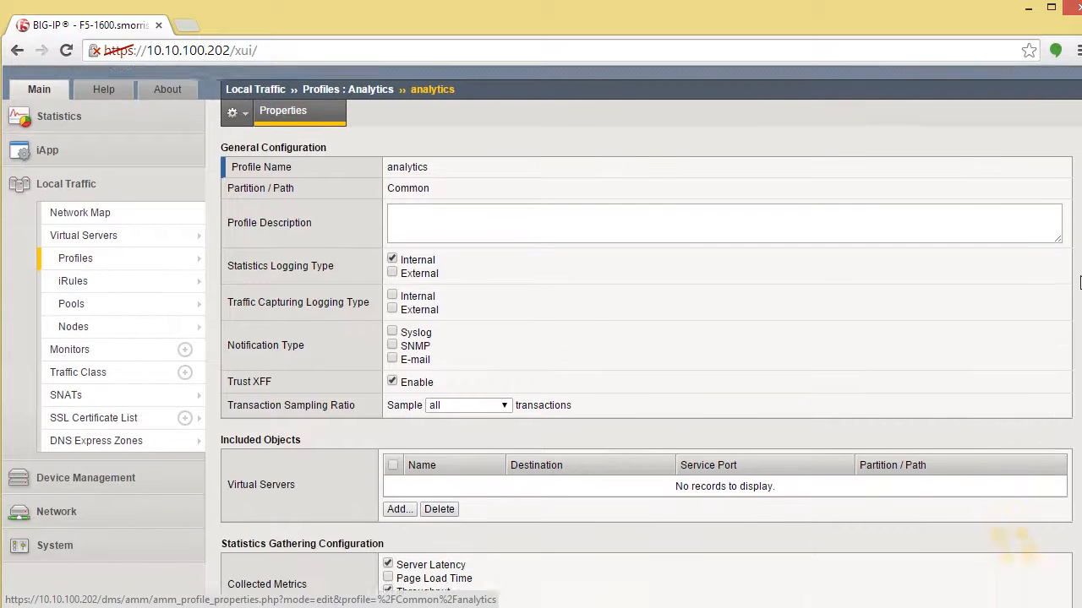
pyautogui.scroll(-1, 1078, 296)
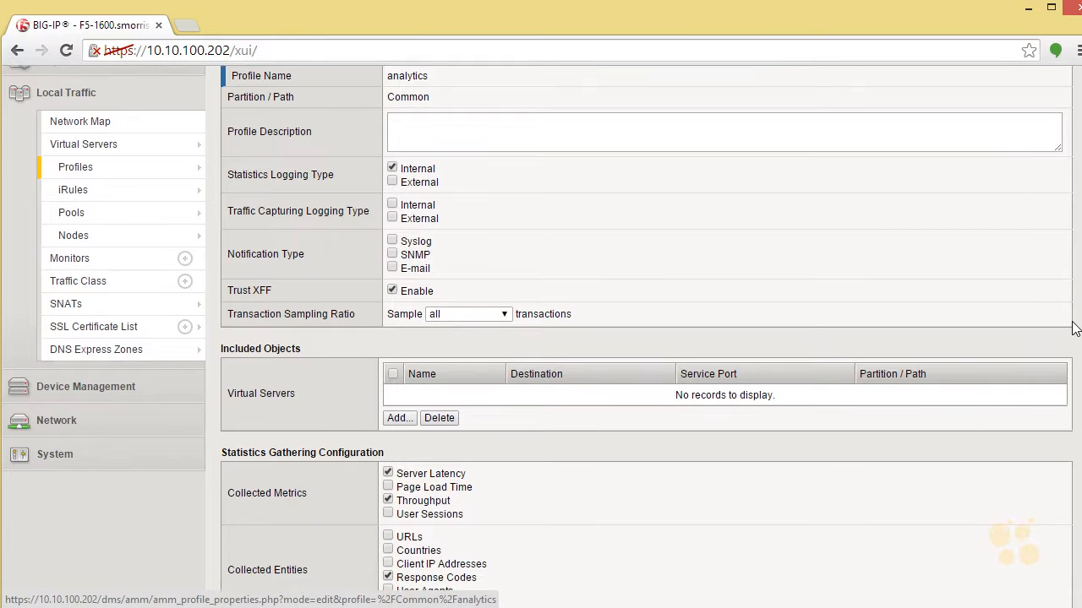
pyautogui.scroll(-1, 1071, 331)
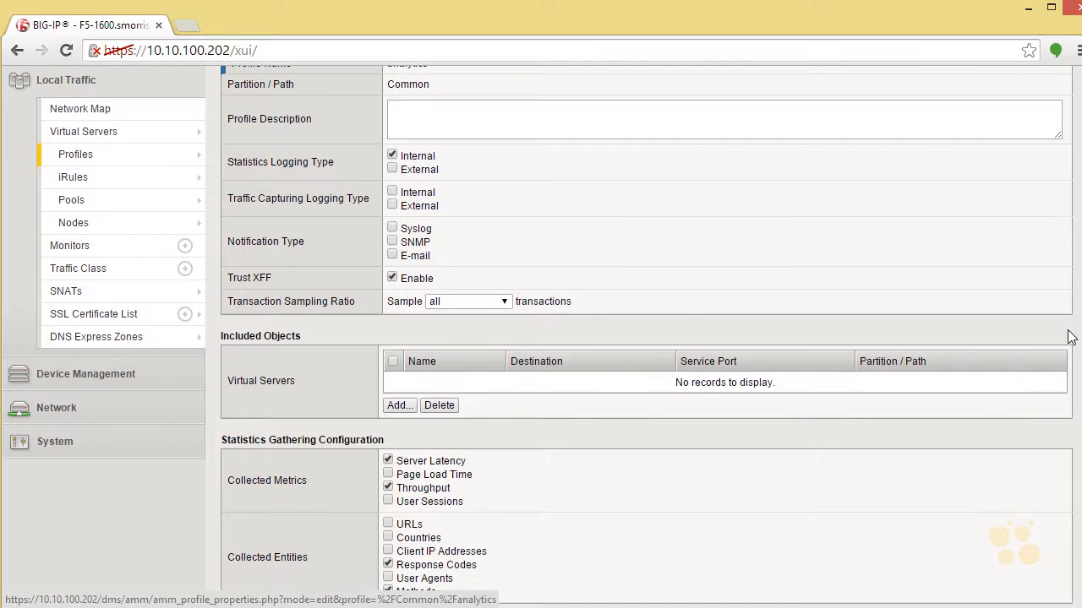
pyautogui.scroll(-1, 1069, 347)
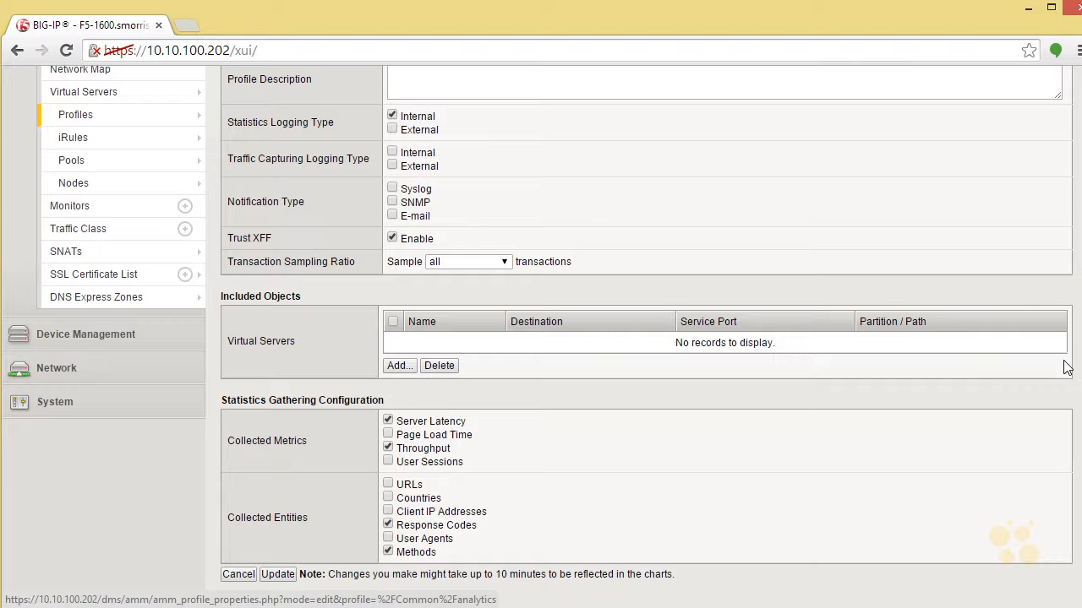
pyautogui.scroll(-1, 1065, 366)
pyautogui.scroll(4, 1057, 395)
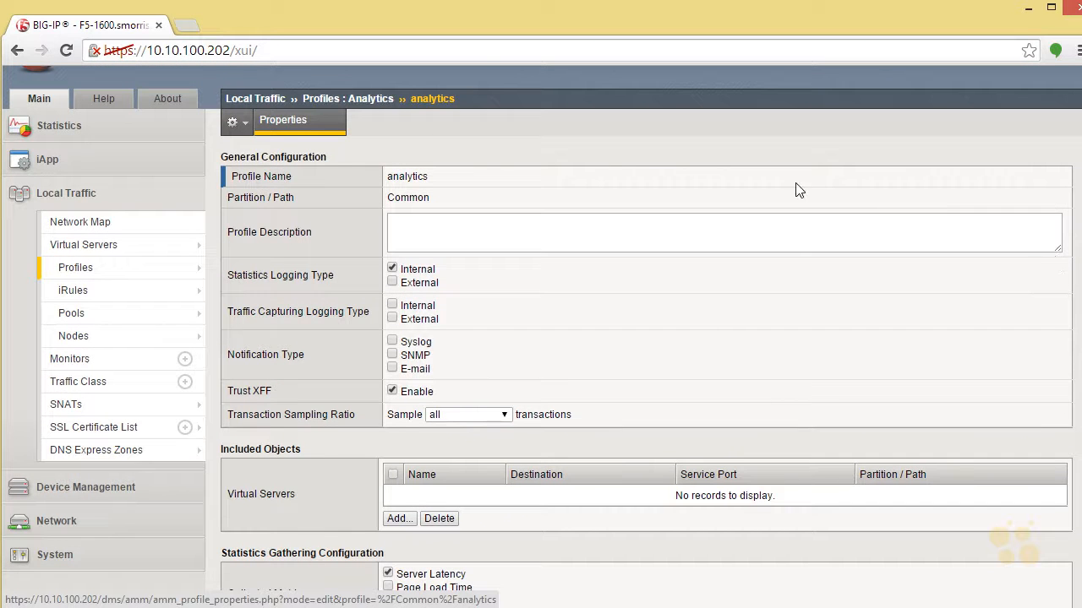
# Start a new analytics profile from the Analytics profiles list and name it Test-Analytics.
pyautogui.click(309, 100)
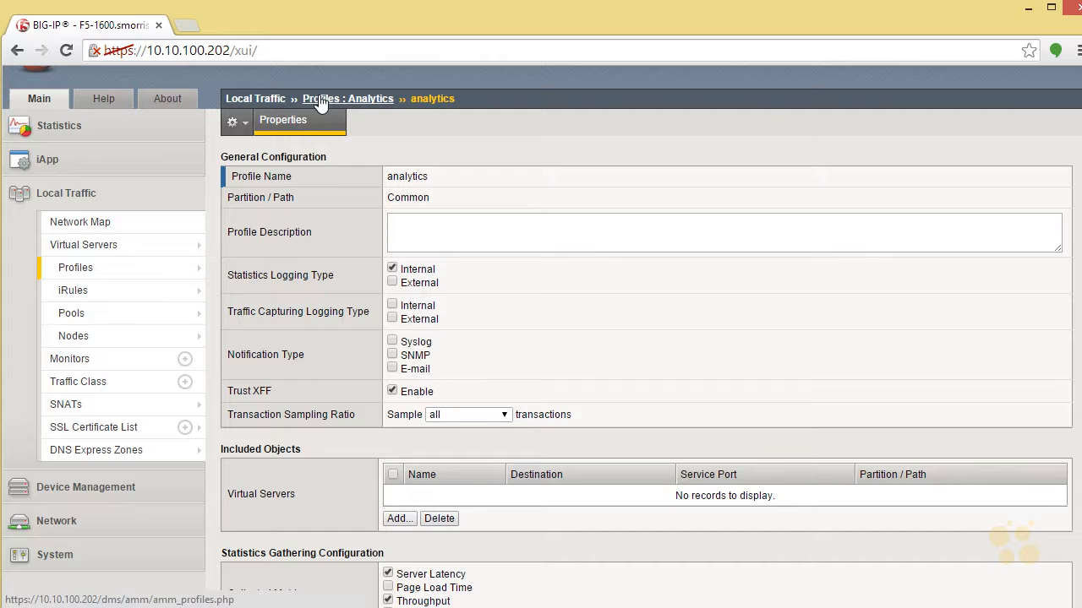
pyautogui.moveTo(976, 156)
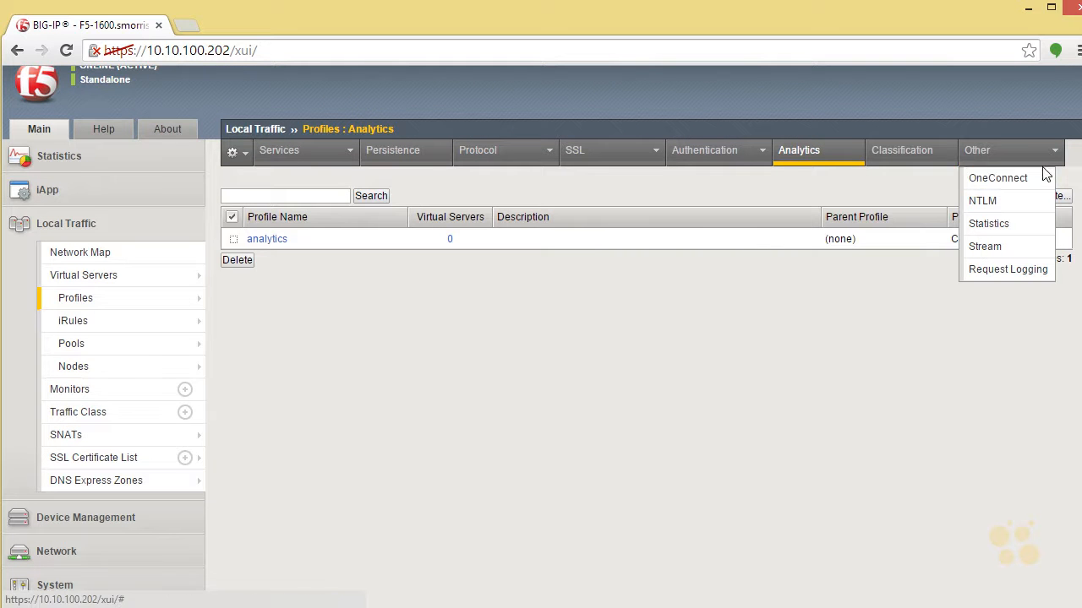
pyautogui.click(1052, 196)
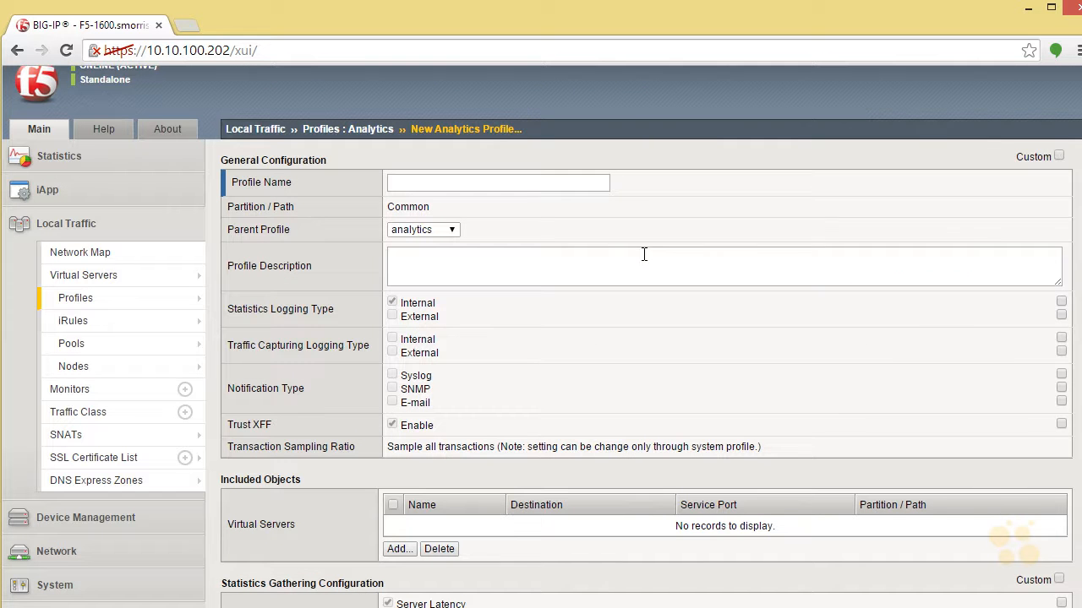
pyautogui.click(524, 180)
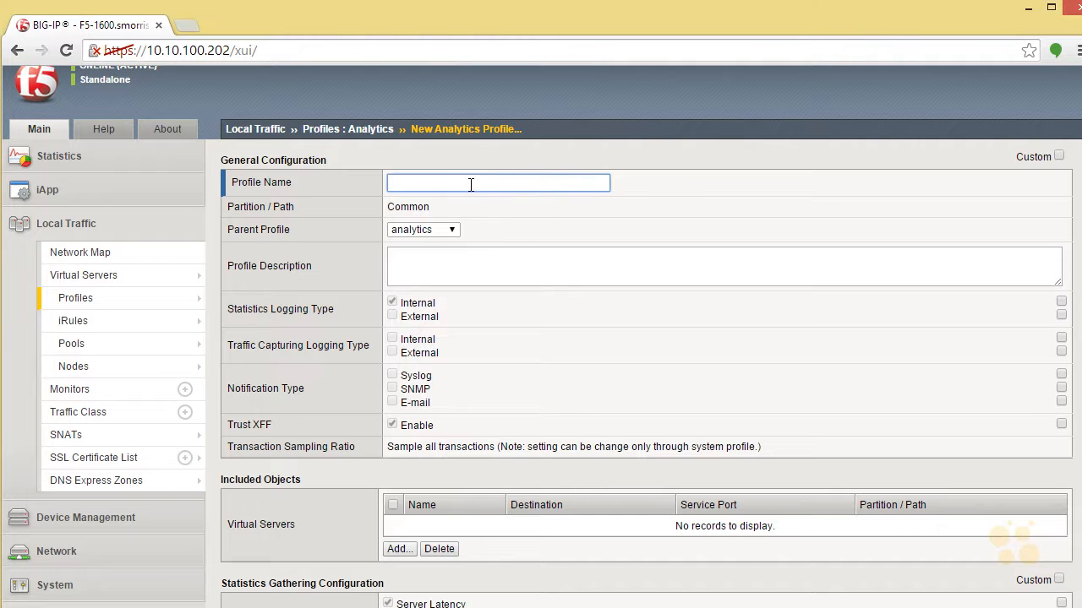
pyautogui.write('Test-Ala')
pyautogui.press('BackSpace')
pyautogui.press('BackSpace')
pyautogui.write('na')
pyautogui.press('BackSpace')
pyautogui.press('BackSpace')
pyautogui.write('nalytics')
# Override the parent profile's Syslog notification setting and enable Syslog as a notification type.
pyautogui.scroll(-2, 546, 225)
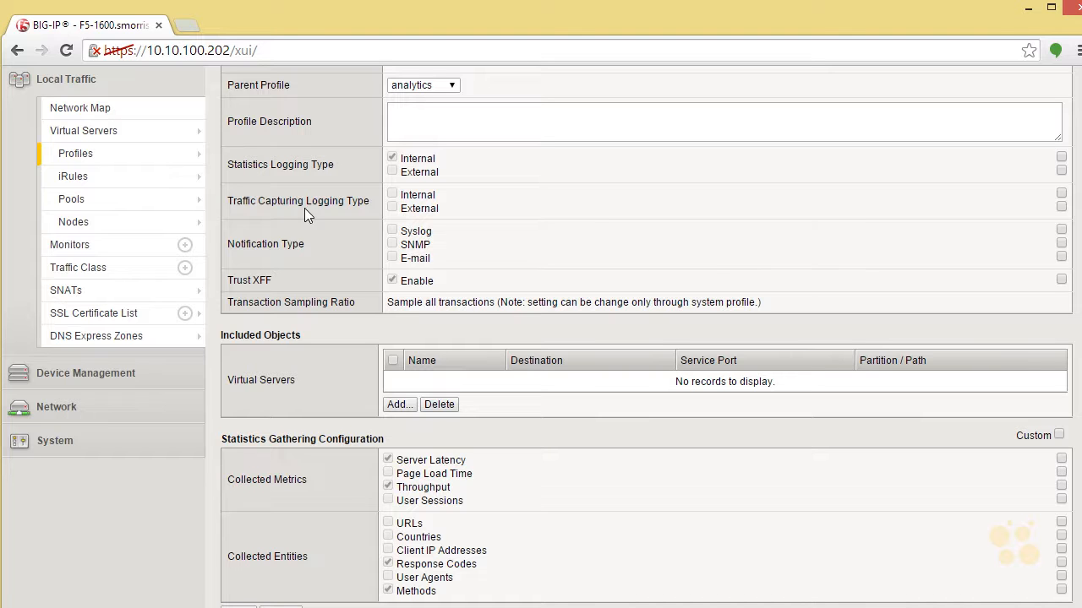
pyautogui.click(1061, 229)
pyautogui.click(392, 231)
# Customize the statistics gathering configuration to also collect Page Load Time, URLs and Client IP Addresses.
pyautogui.scroll(-1, 646, 336)
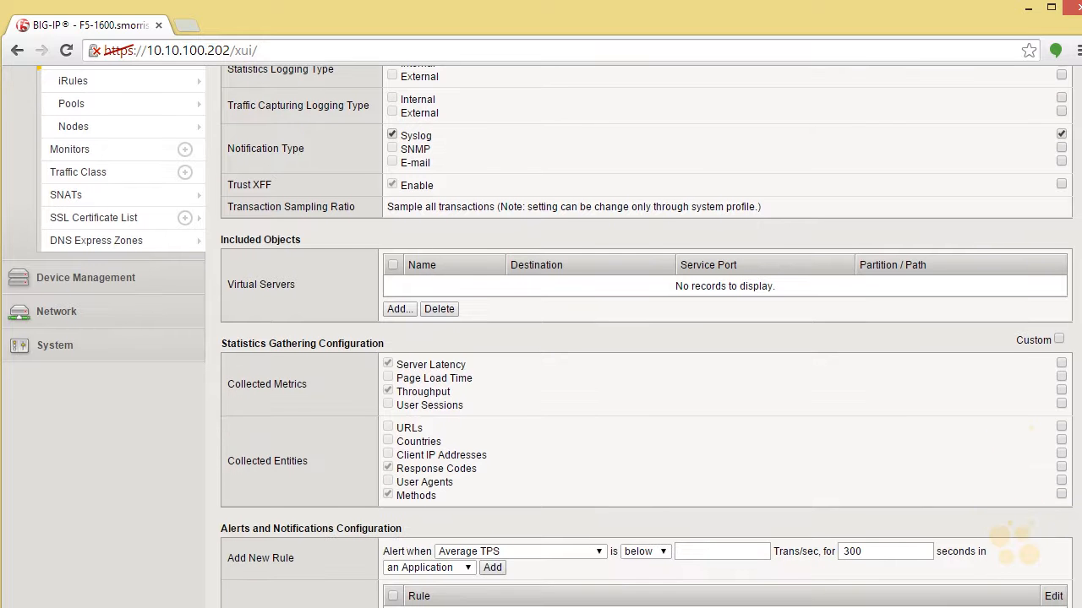
pyautogui.scroll(-1, 1034, 287)
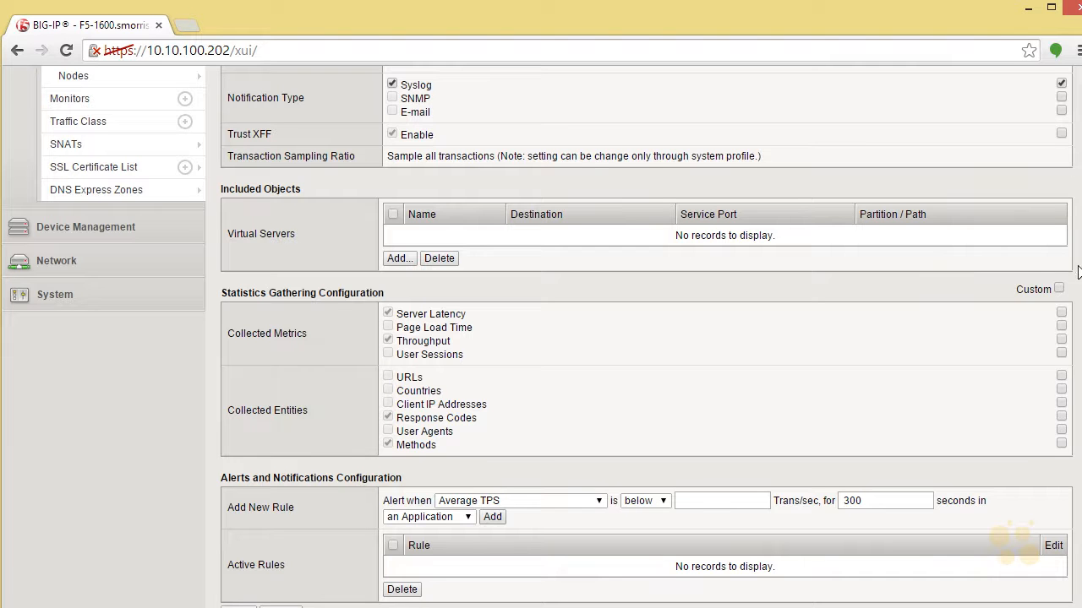
pyautogui.scroll(-3, 806, 273)
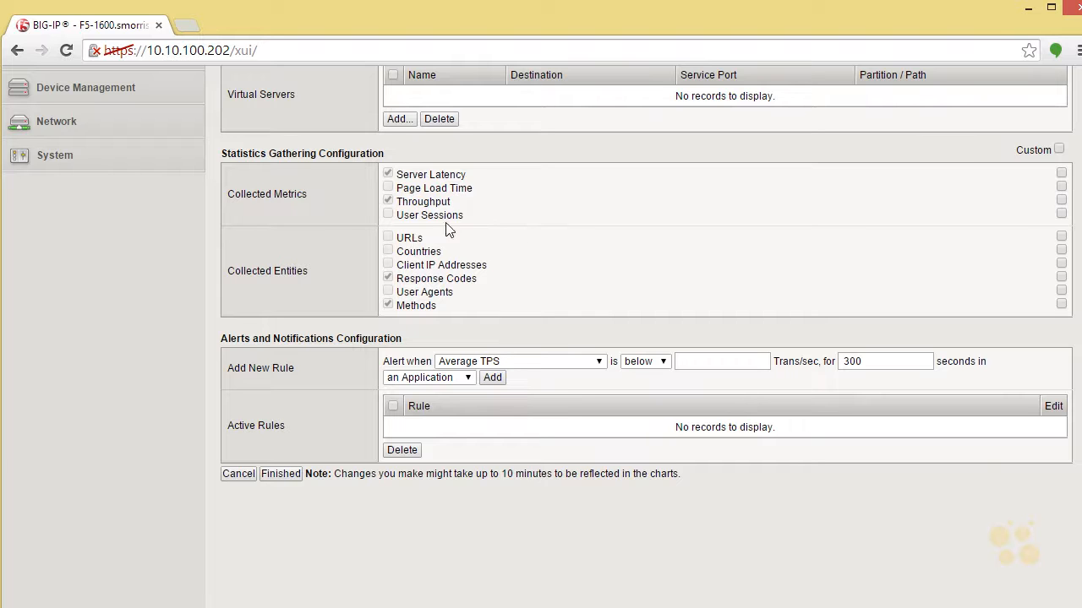
pyautogui.click(1060, 150)
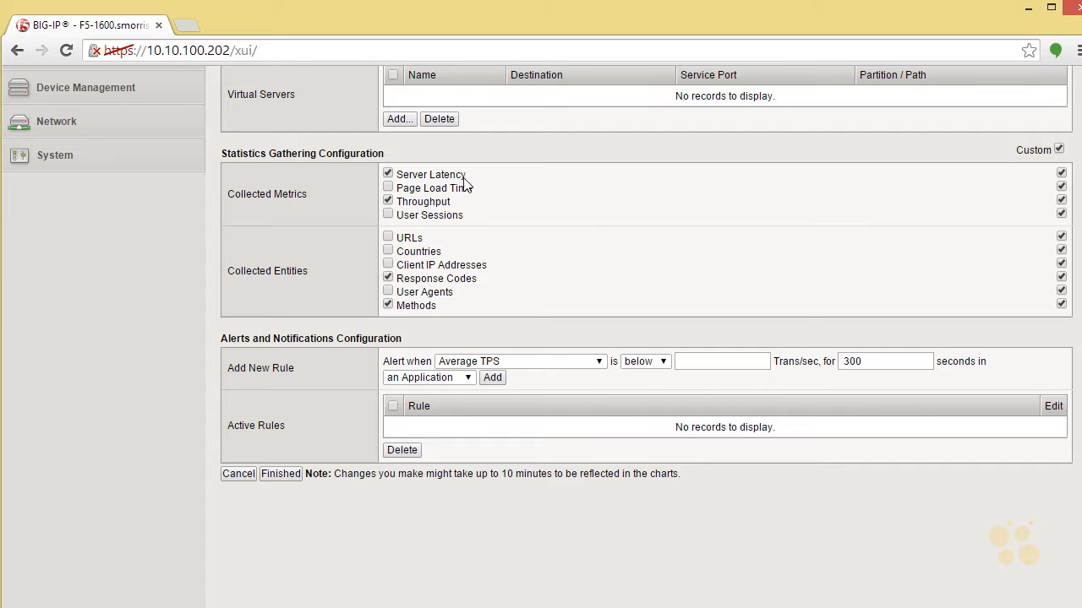
pyautogui.click(388, 238)
pyautogui.click(386, 266)
pyautogui.click(388, 187)
# Examine the new alert rule's choices for metric, below/above condition and scope of application, virtual server or pool member.
pyautogui.click(600, 362)
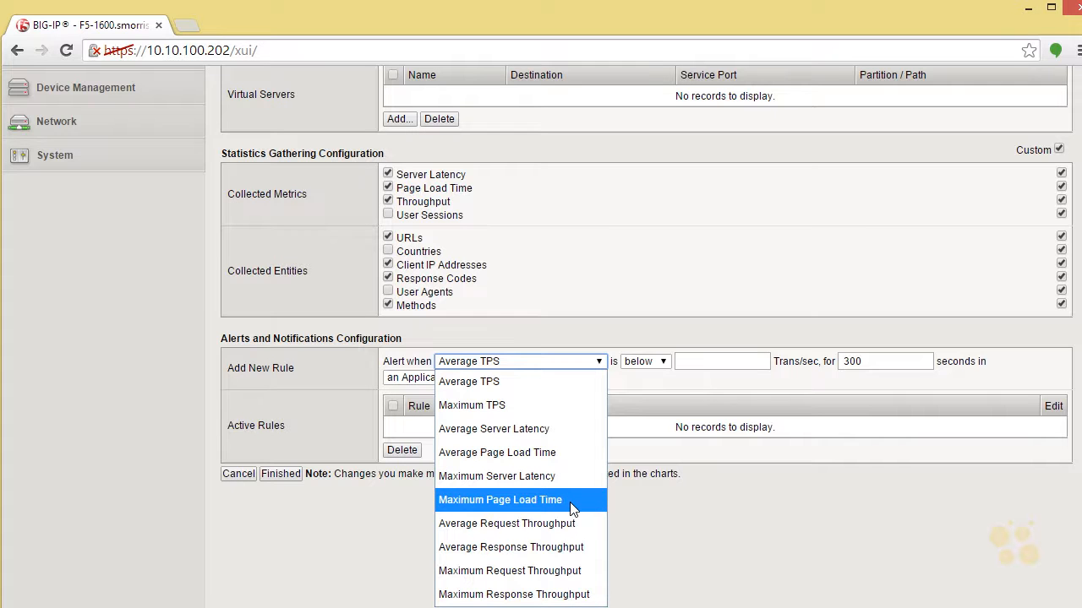
pyautogui.click(591, 358)
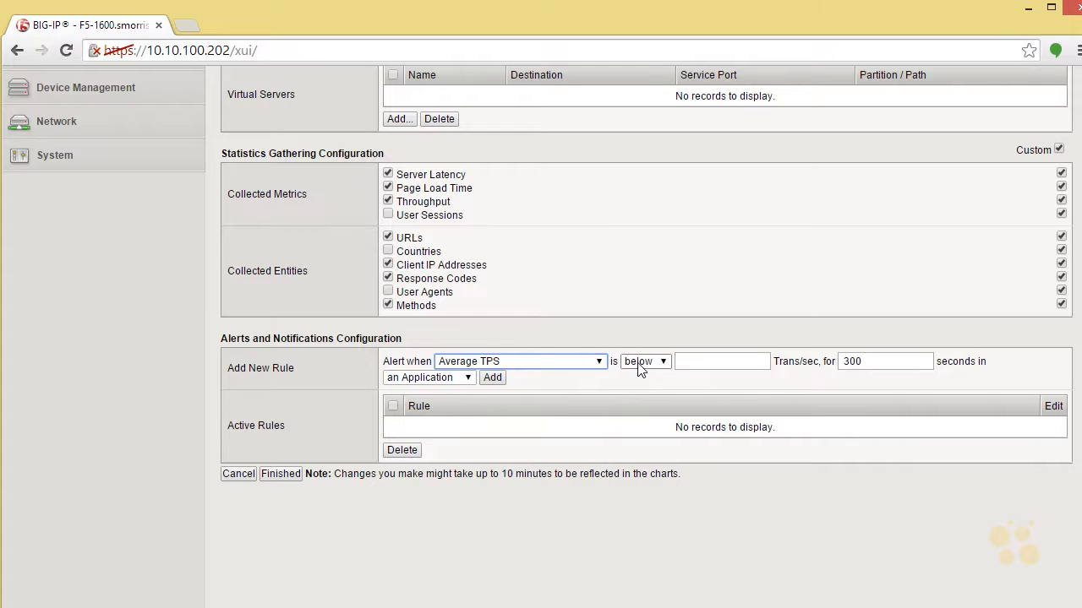
pyautogui.click(663, 362)
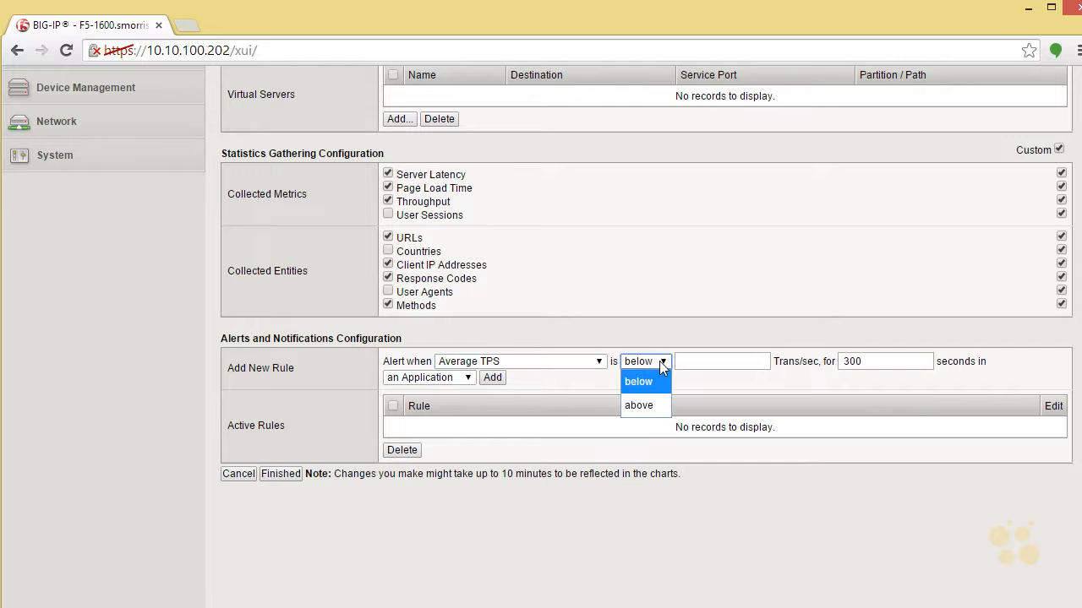
pyautogui.click(659, 361)
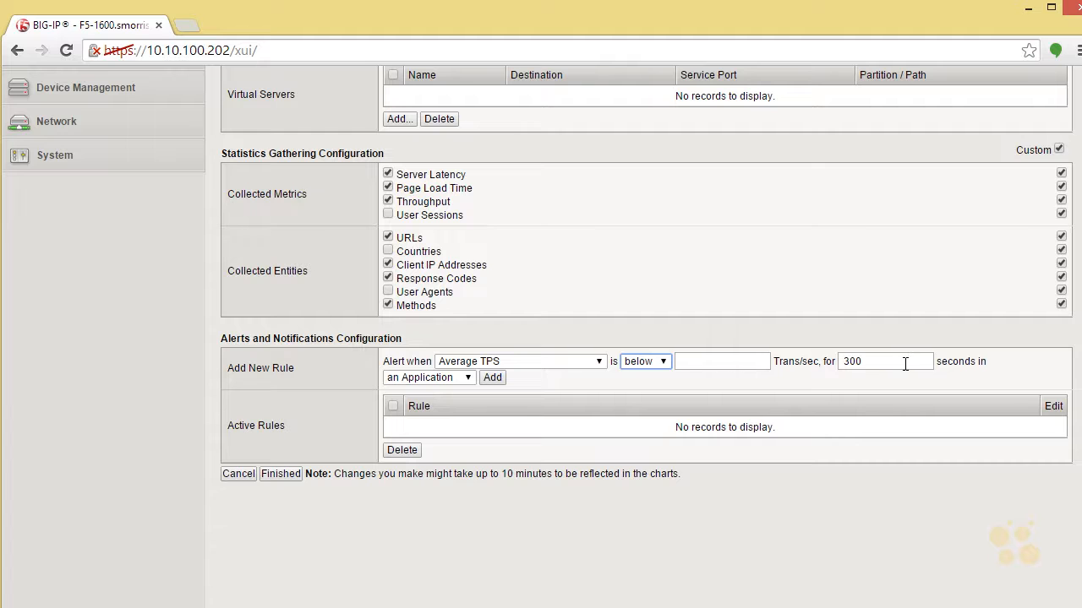
pyautogui.click(467, 380)
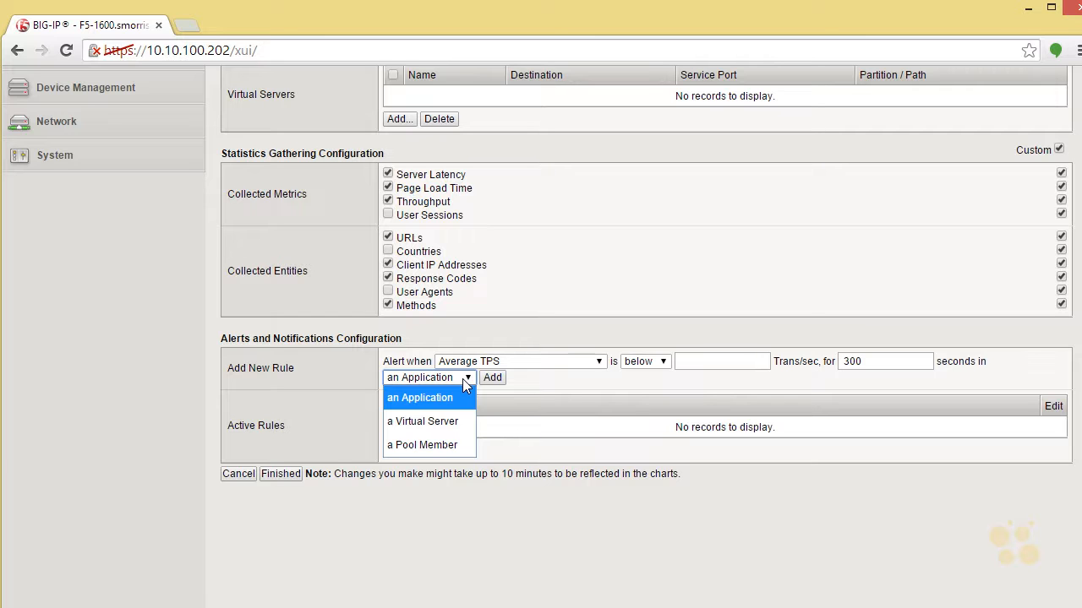
pyautogui.click(462, 379)
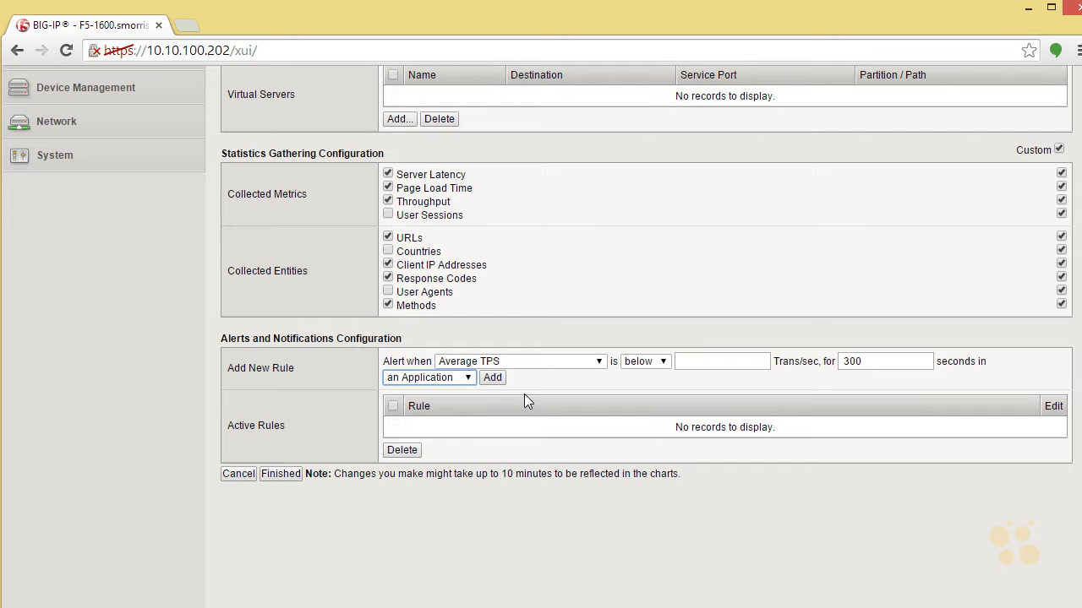
pyautogui.click(464, 379)
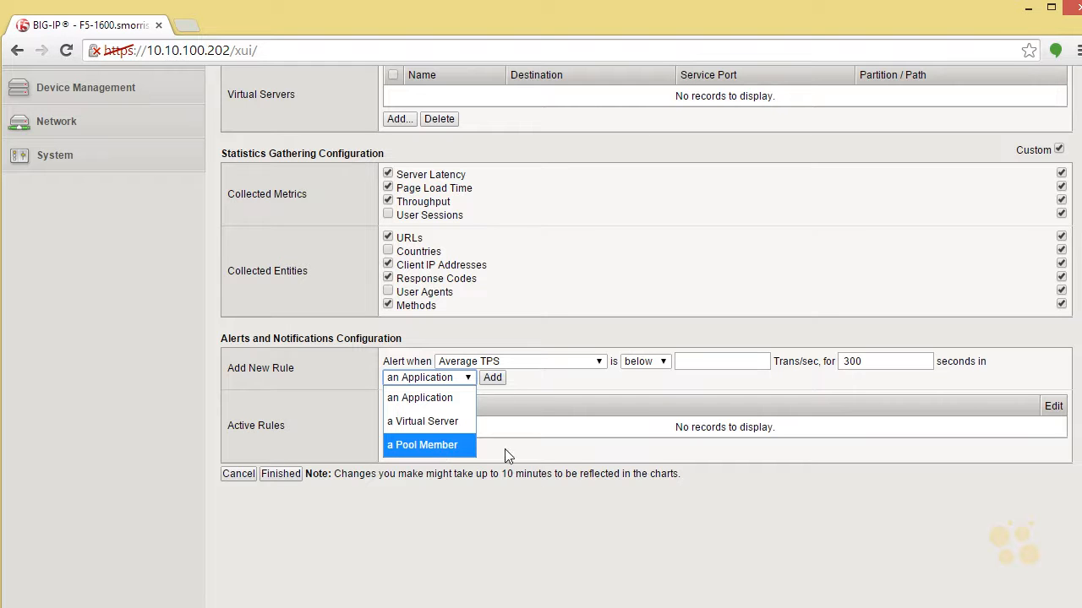
pyautogui.click(543, 375)
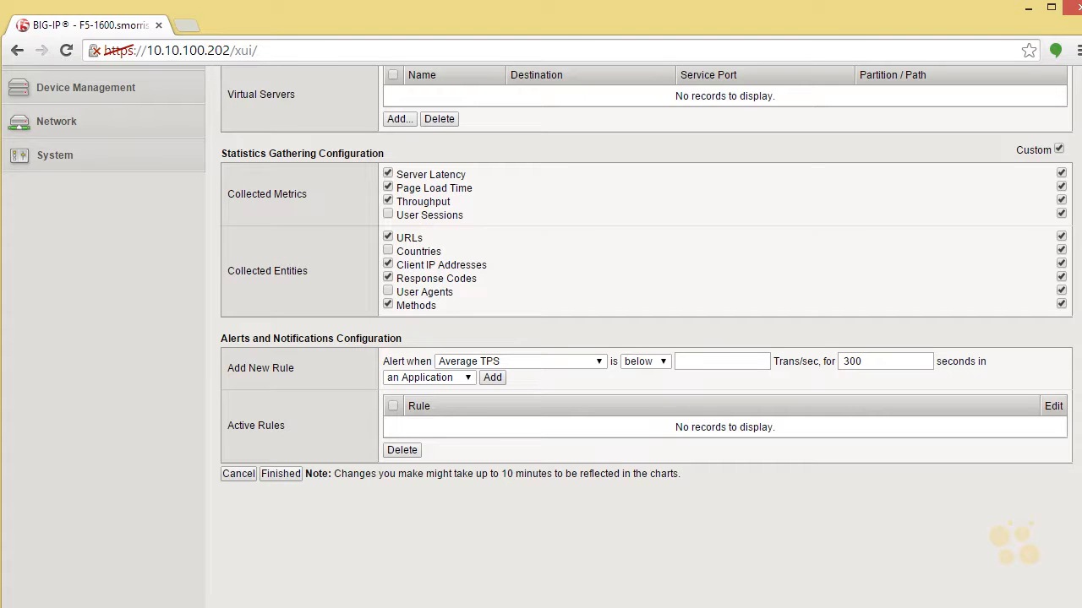
# Override the parent profile's internal traffic capturing logging setting and enable Internal as the Traffic Capturing Logging Type.
pyautogui.scroll(4, 645, 338)
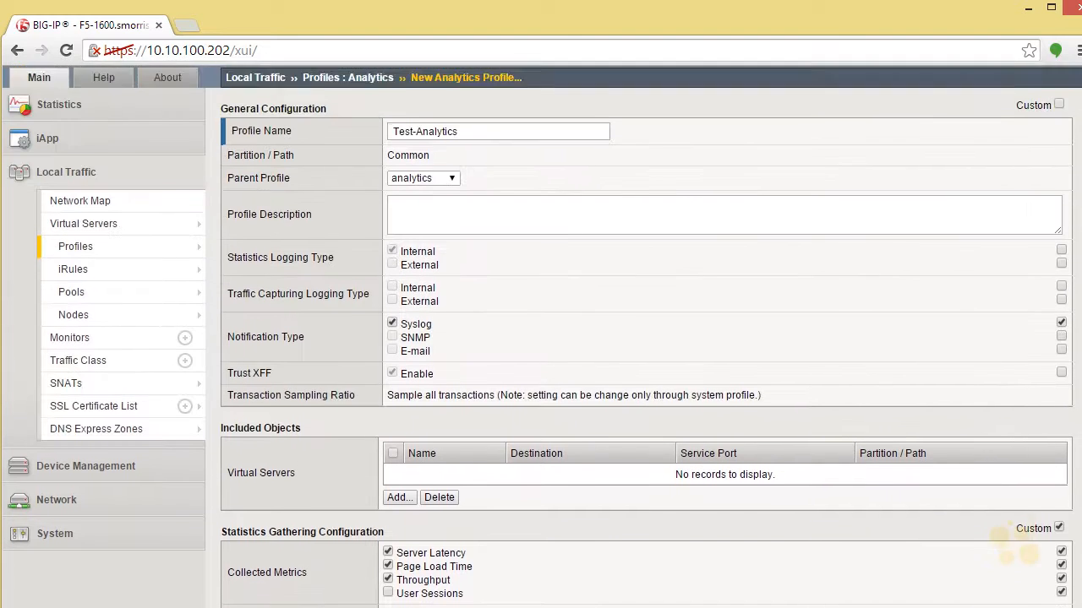
pyautogui.scroll(1, 646, 338)
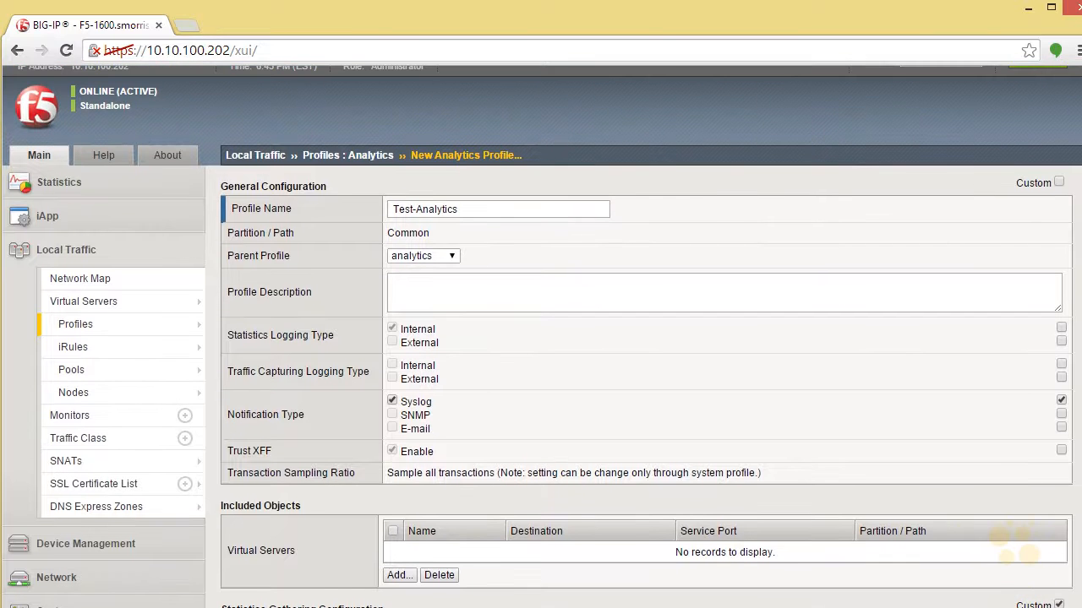
pyautogui.scroll(-1, 541, 338)
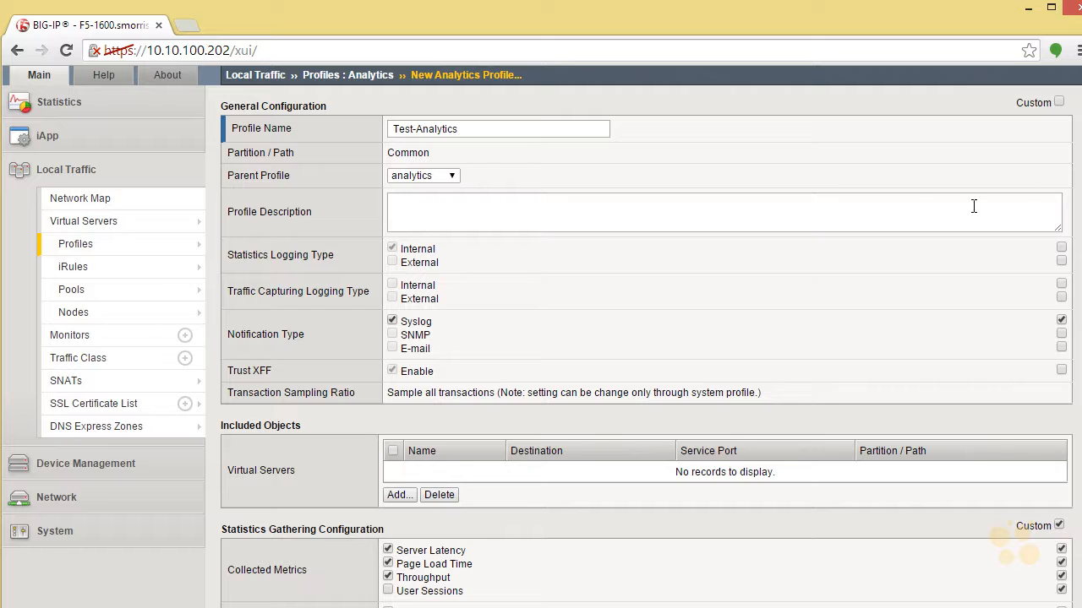
pyautogui.click(1061, 283)
pyautogui.click(391, 285)
# Set both Capture Requests and Capture Responses to Headers in the Capture Filter of the new profile.
pyautogui.scroll(-3, 642, 338)
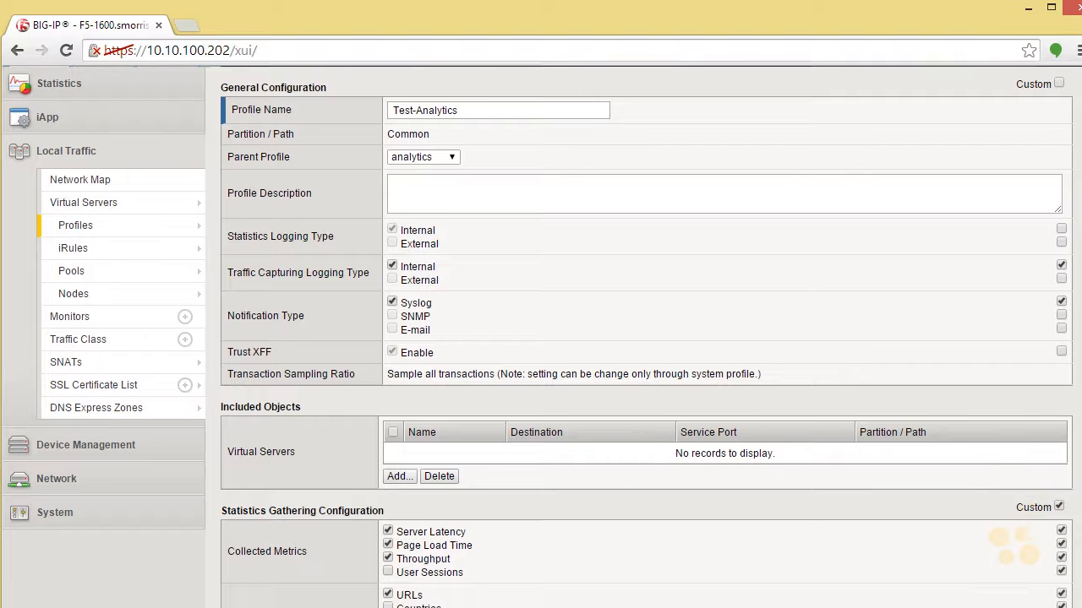
pyautogui.scroll(-4, 642, 338)
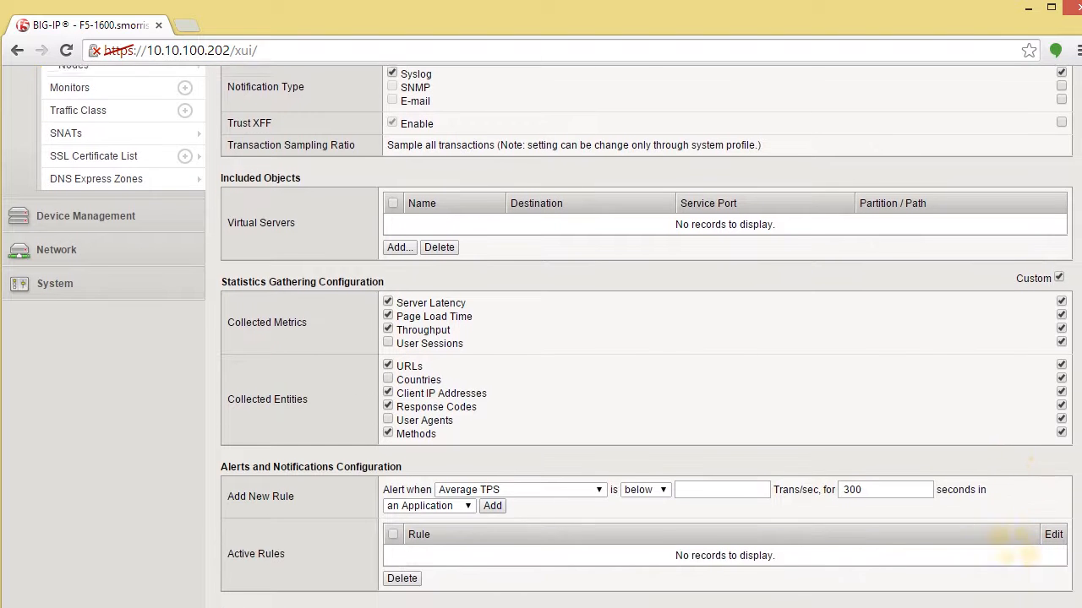
pyautogui.scroll(-3, 642, 338)
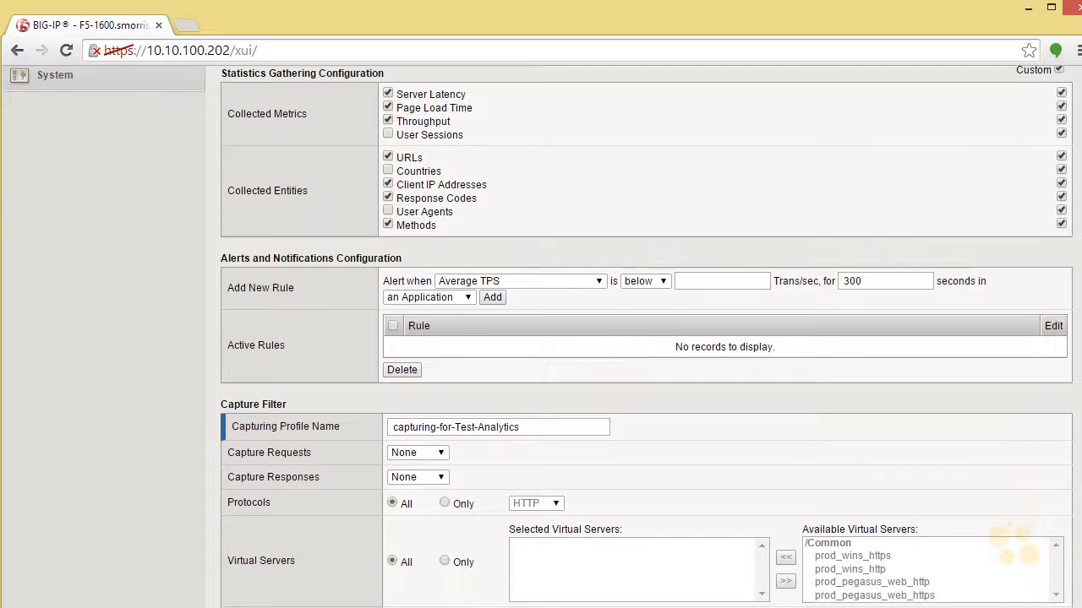
pyautogui.scroll(-3, 642, 338)
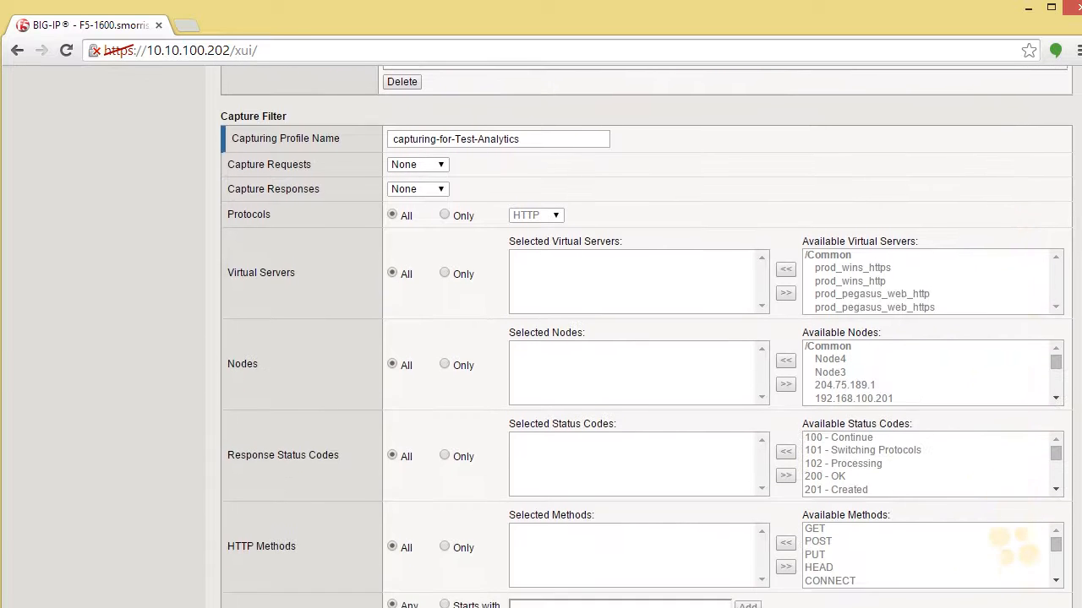
pyautogui.scroll(-4, 642, 338)
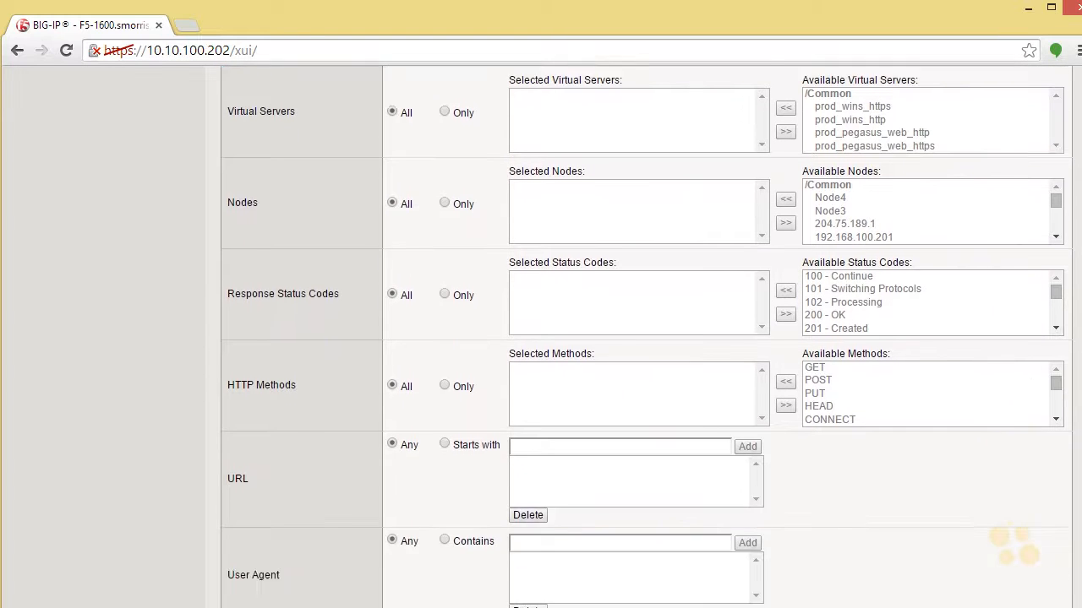
pyautogui.scroll(5, 642, 338)
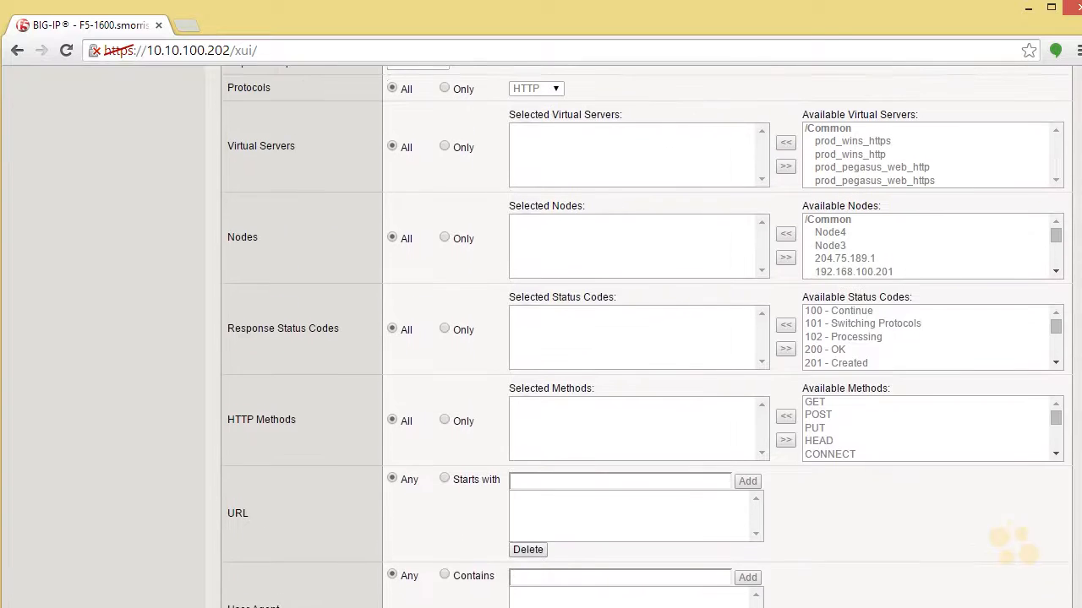
pyautogui.scroll(-1, 642, 338)
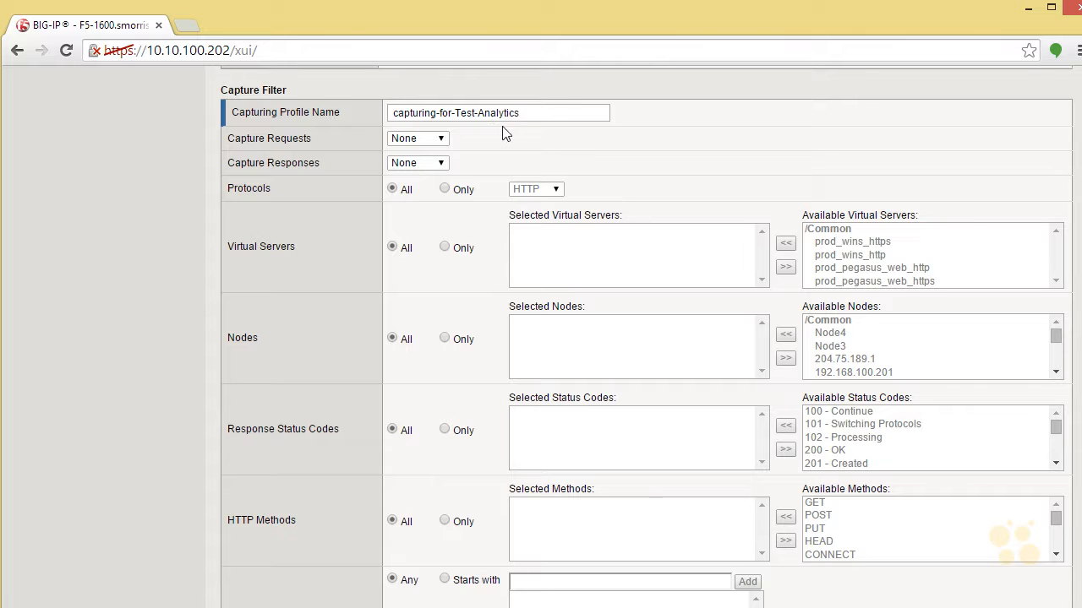
pyautogui.click(440, 139)
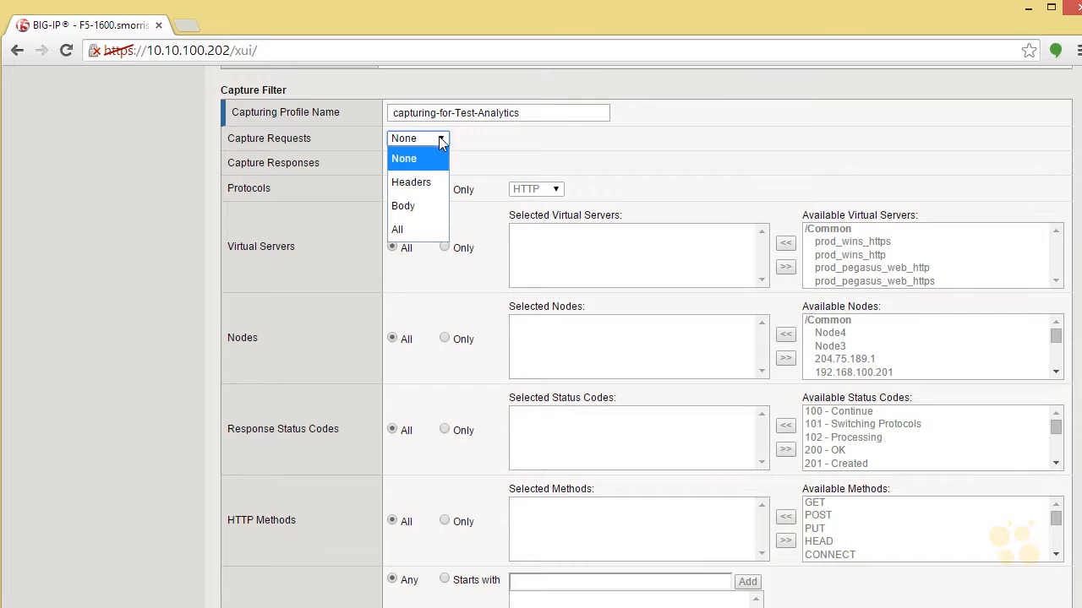
pyautogui.click(430, 178)
pyautogui.click(439, 163)
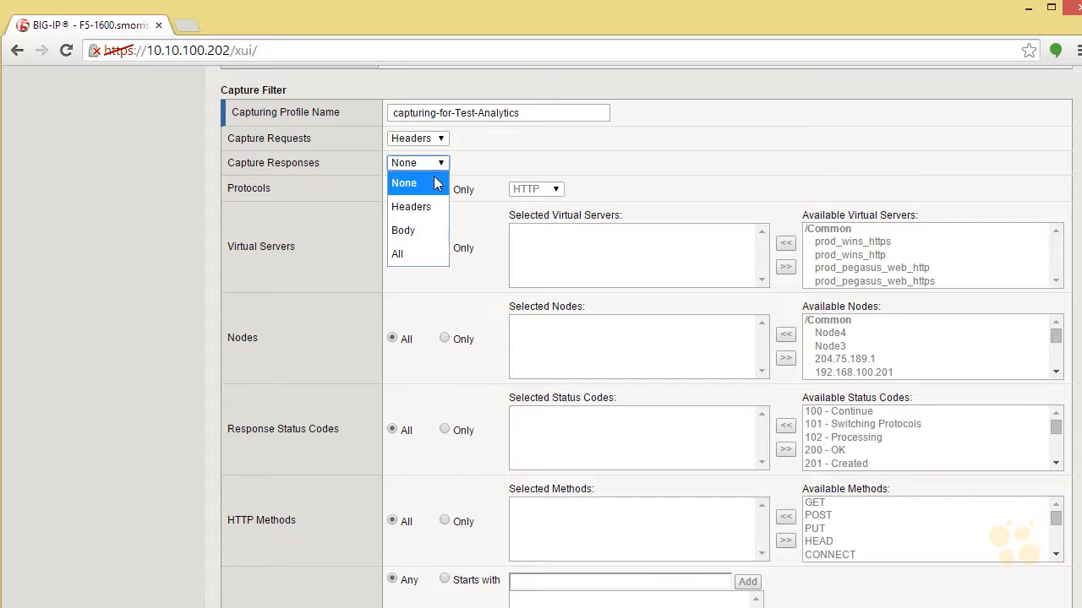
pyautogui.click(435, 207)
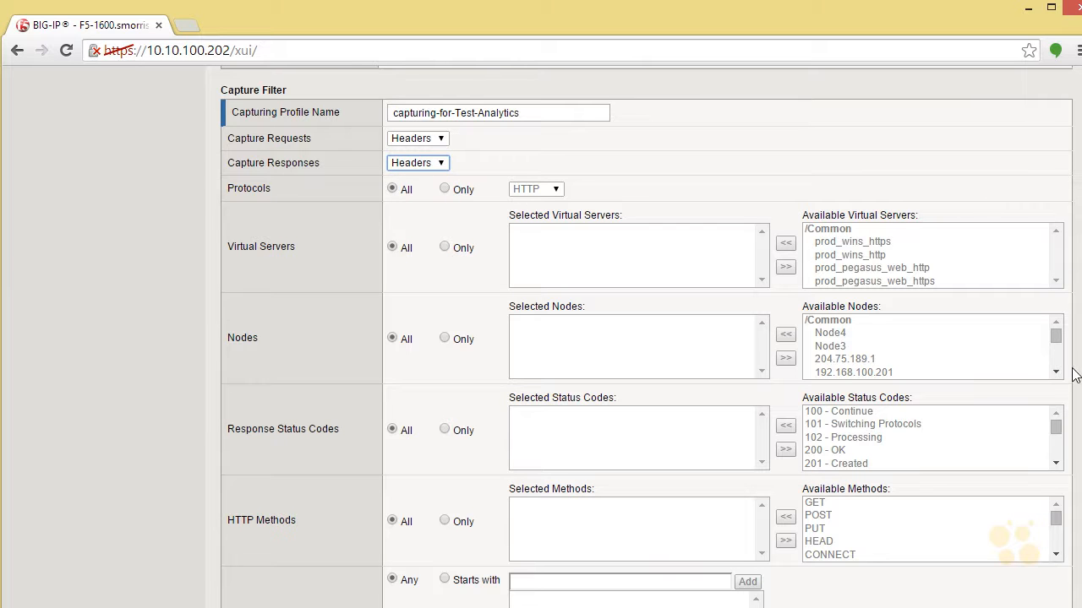
# Review the remaining capture filter settings and finish creating the Test-Analytics profile.
pyautogui.scroll(-3, 646, 335)
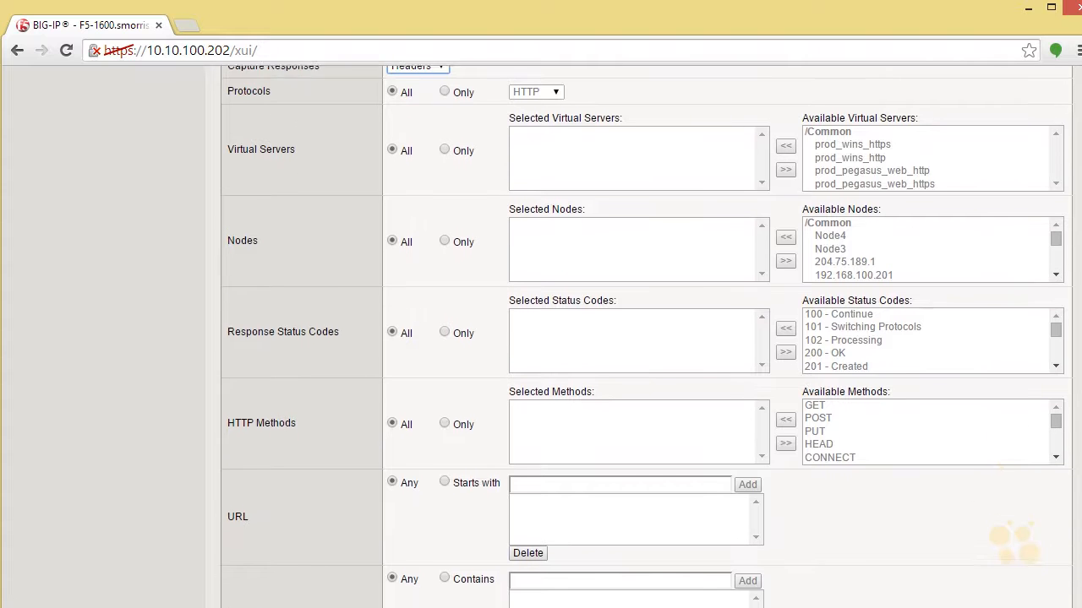
pyautogui.scroll(-2, 646, 335)
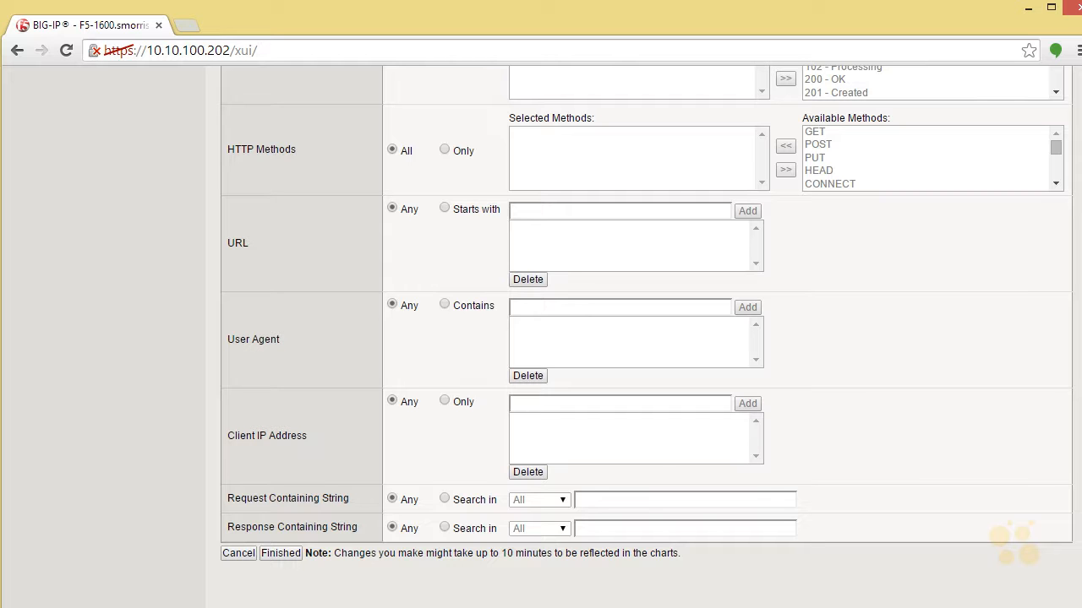
pyautogui.scroll(15, 1014, 543)
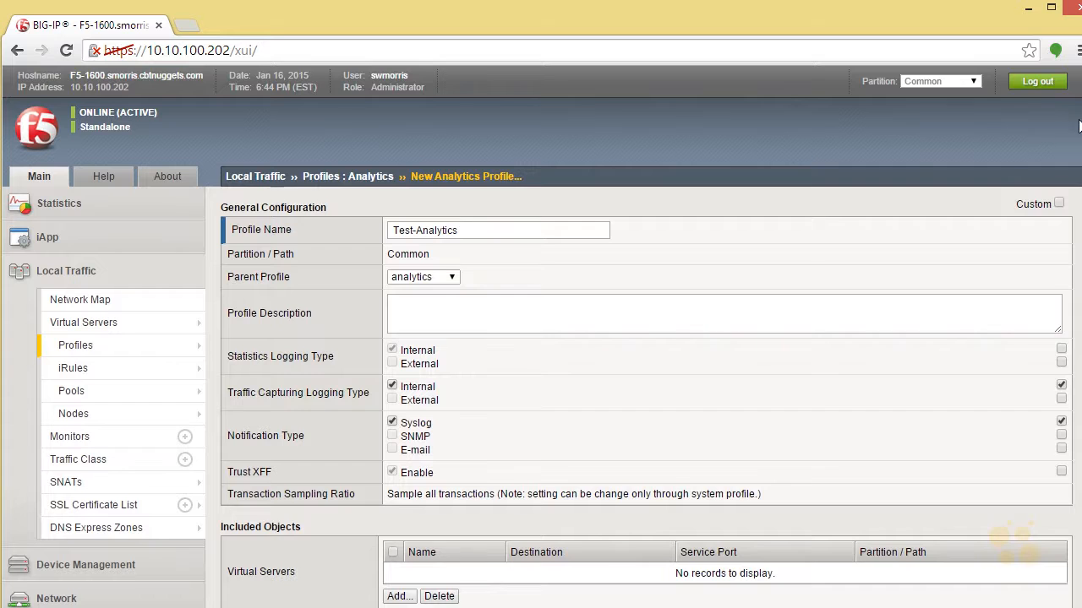
pyautogui.scroll(-6, 1072, 240)
pyautogui.scroll(-10, 1072, 240)
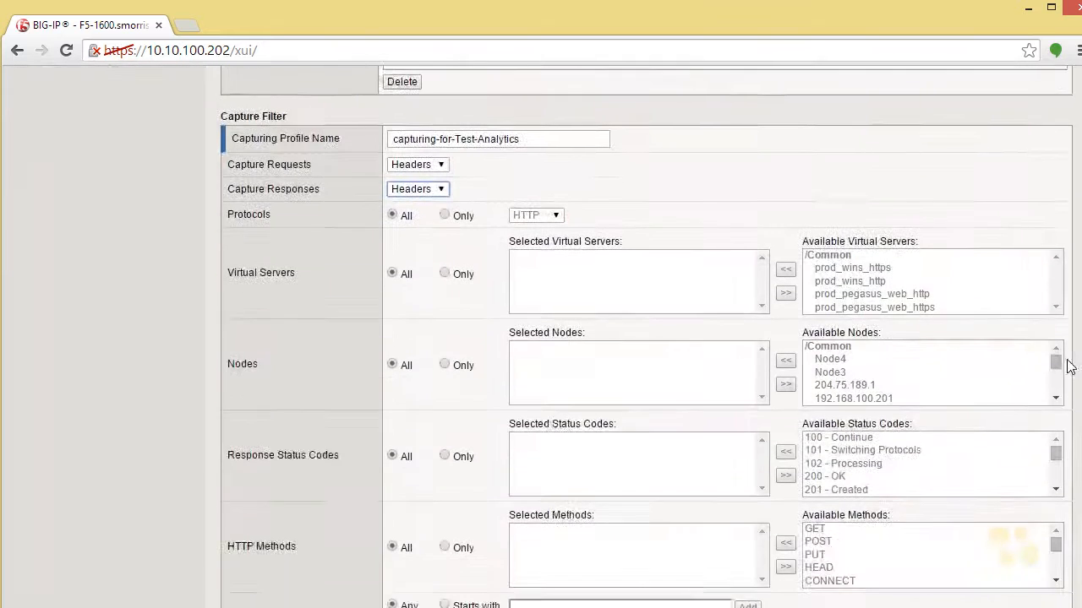
pyautogui.scroll(-3, 1067, 465)
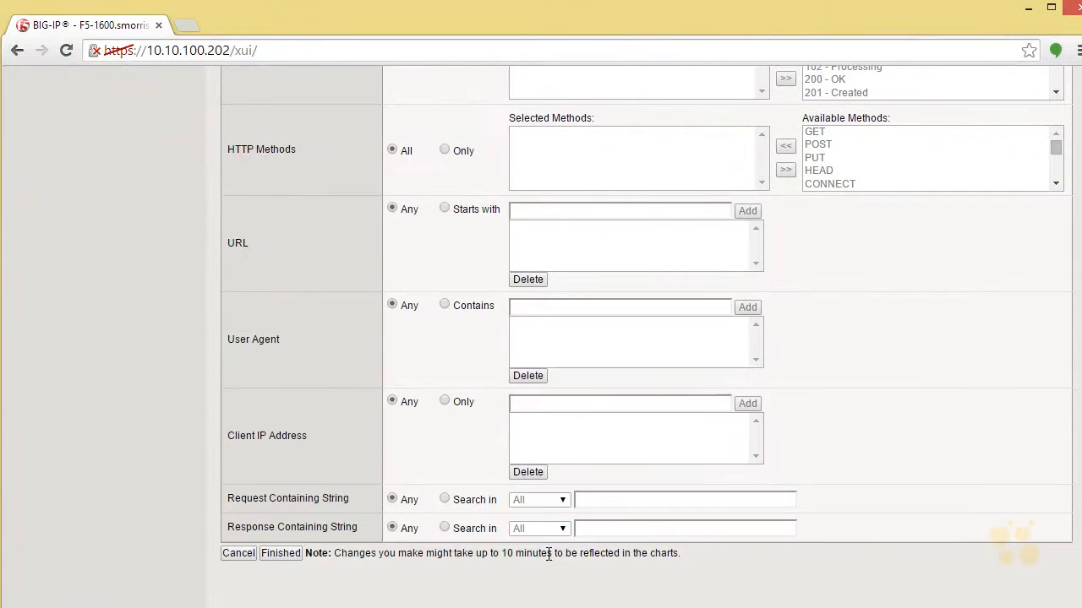
pyautogui.click(279, 559)
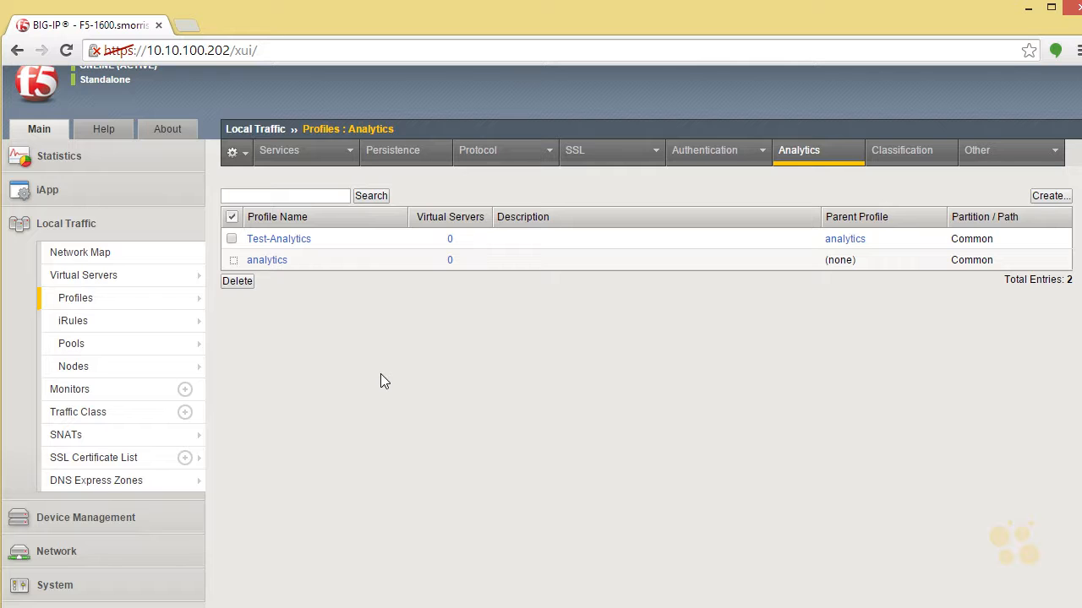
# Examine the iApp application services list and the list of available iApp templates.
pyautogui.click(68, 192)
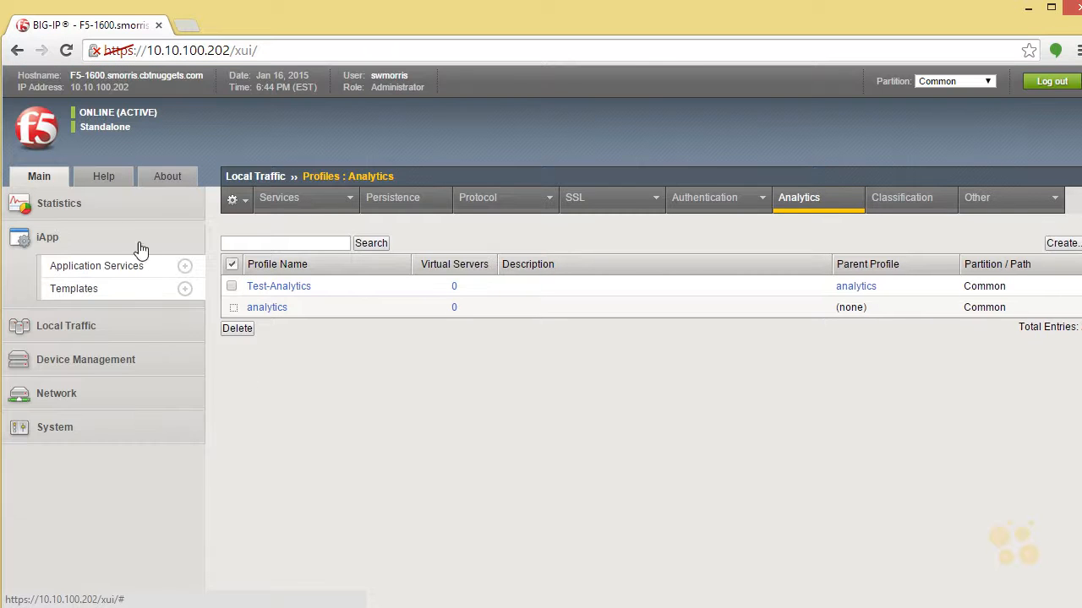
pyautogui.click(88, 267)
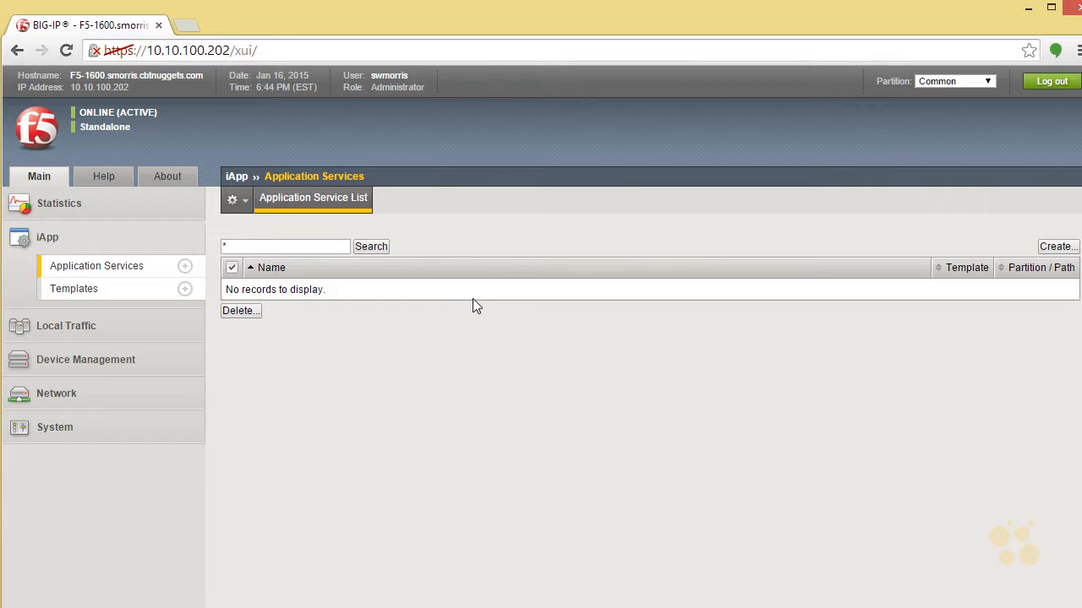
pyautogui.click(102, 289)
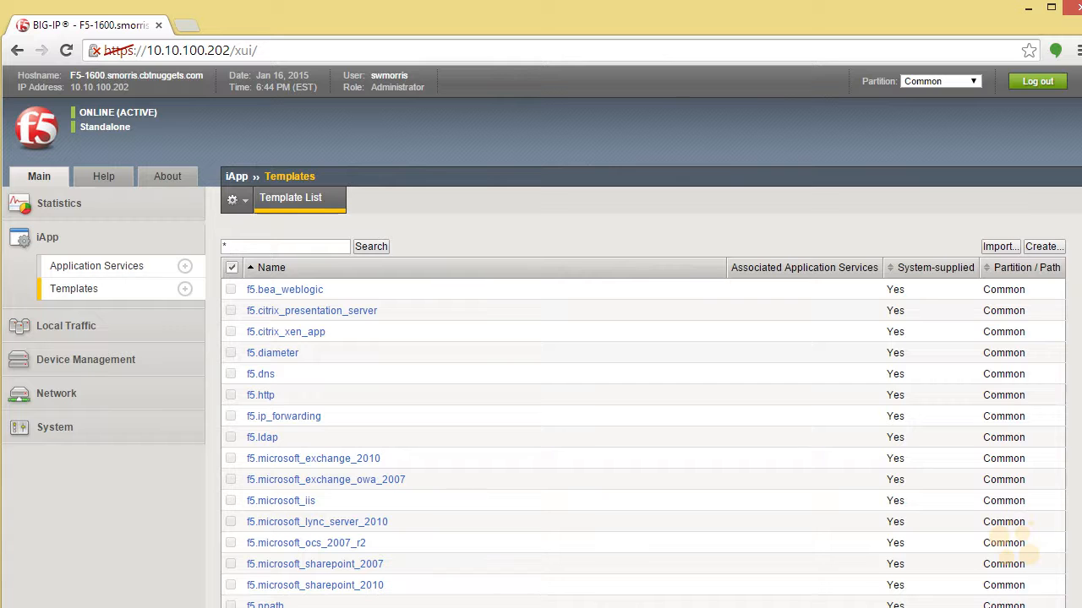
pyautogui.scroll(-3, 642, 338)
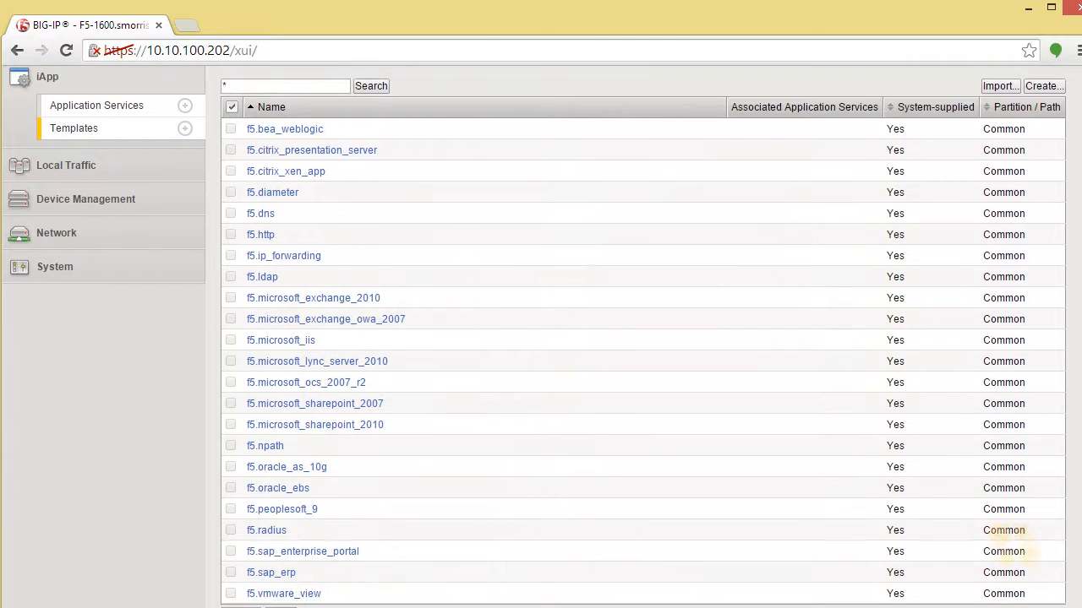
pyautogui.scroll(-1, 1010, 545)
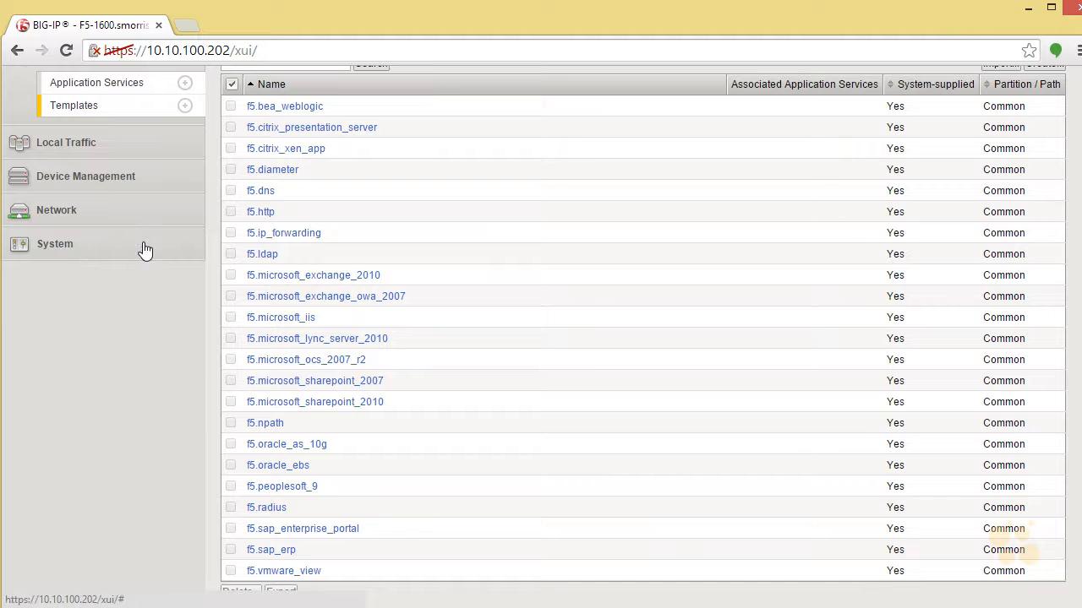
# Examine the installed and available software images in the System section's Software Management.
pyautogui.scroll(3, 541, 338)
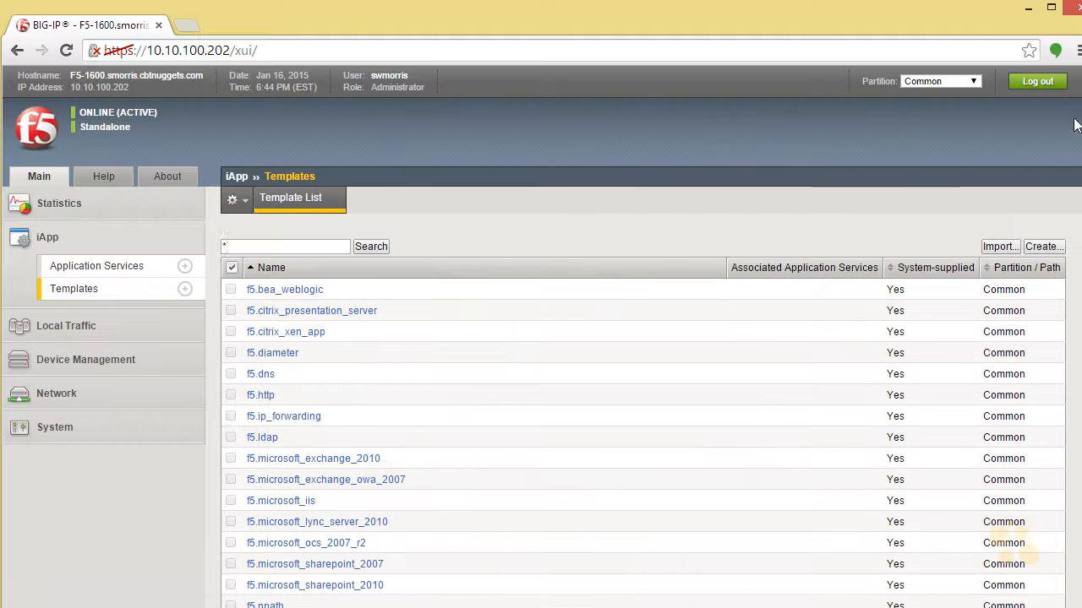
pyautogui.click(55, 427)
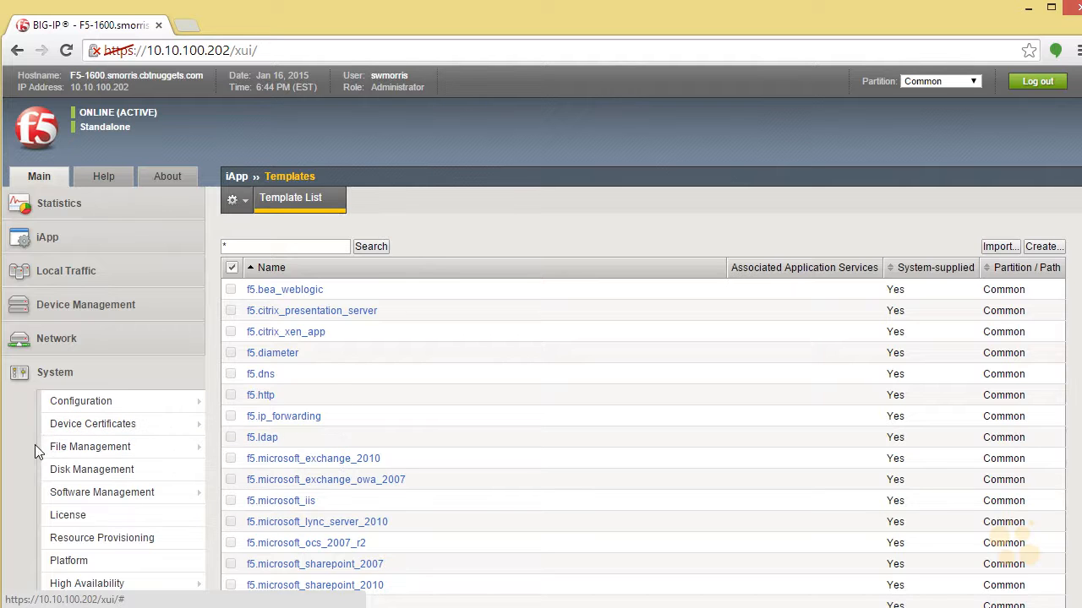
pyautogui.moveTo(84, 498)
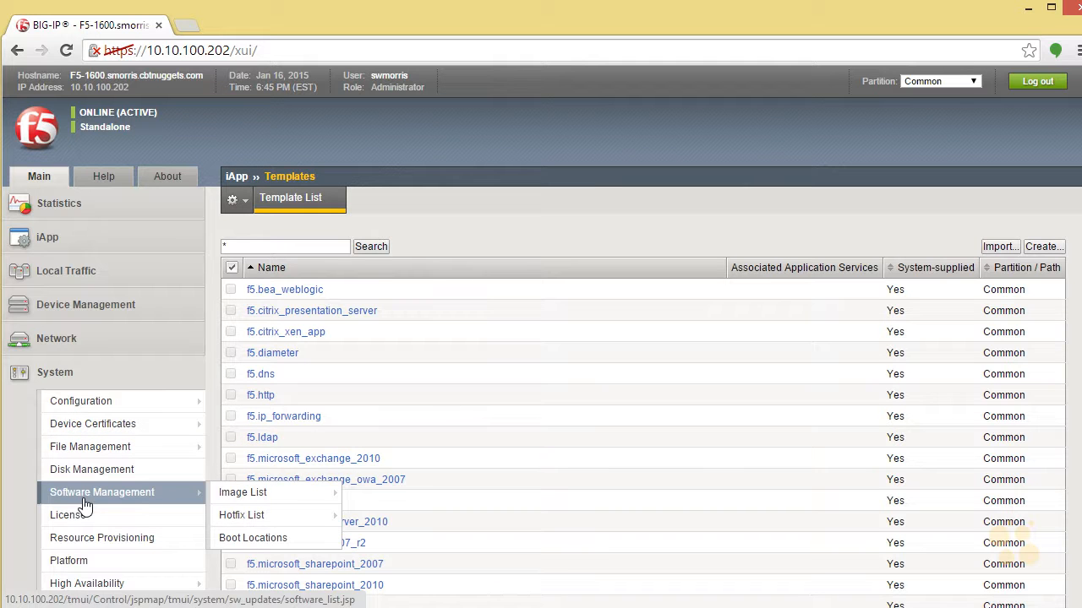
pyautogui.click(76, 496)
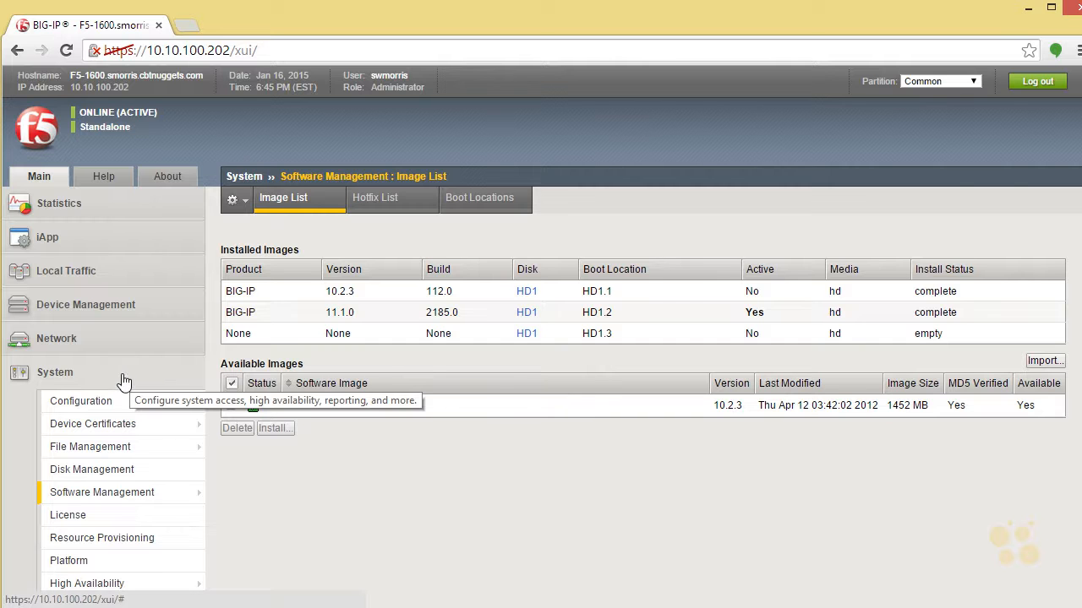
# Open the f5.http template from the iApp templates list and examine its Implementation code from beginning to end.
pyautogui.click(81, 245)
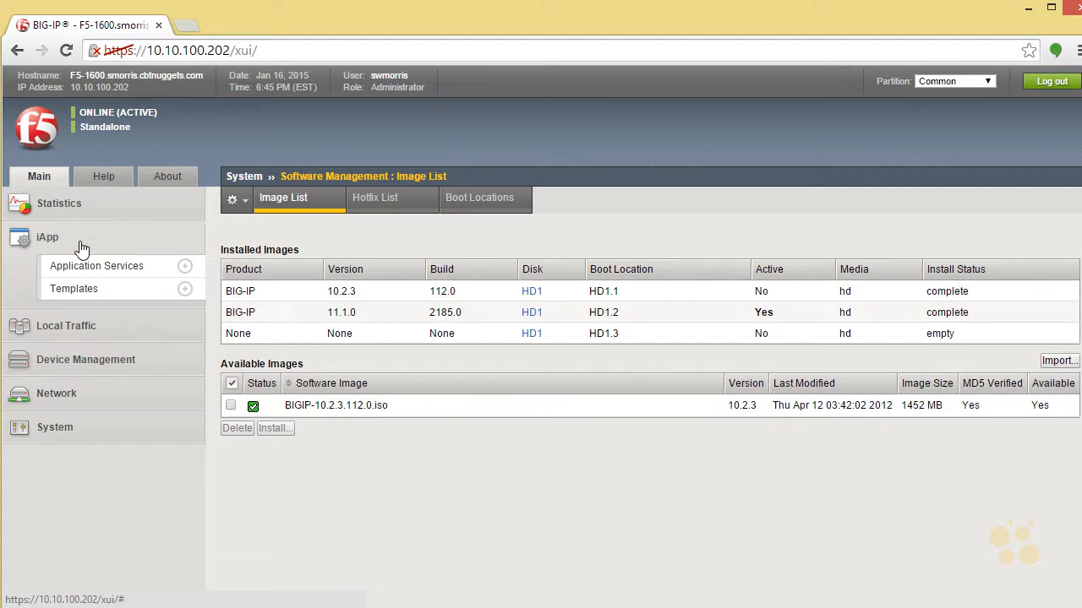
pyautogui.click(81, 288)
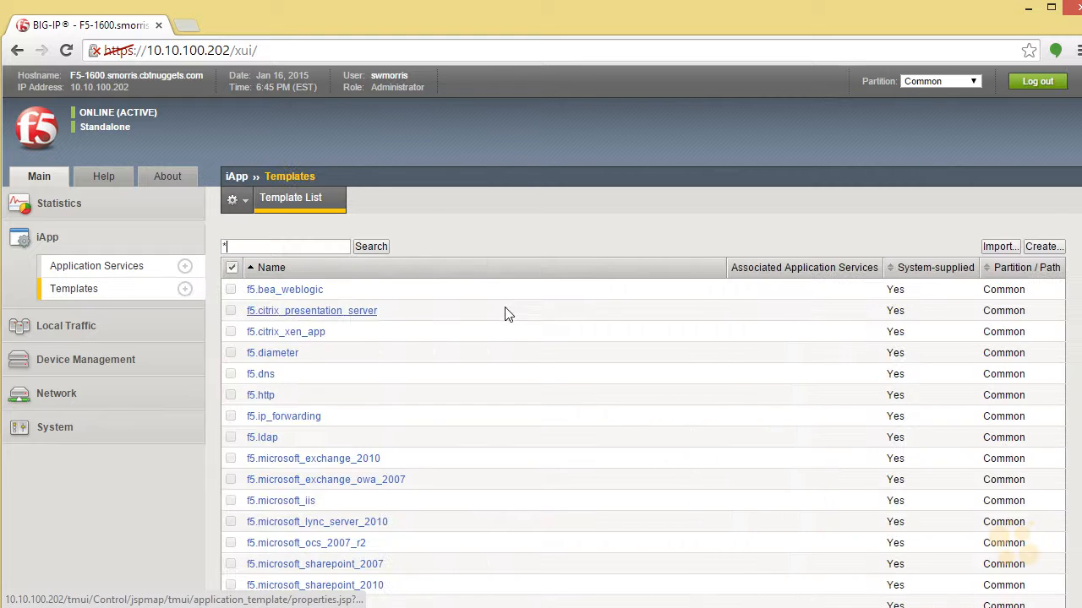
pyautogui.scroll(-2, 1010, 545)
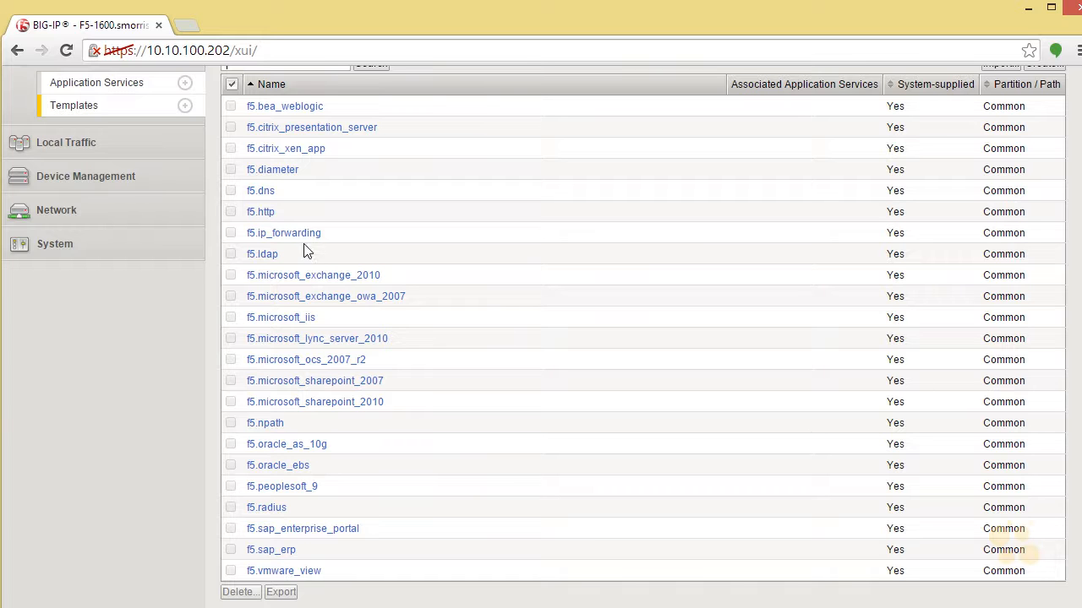
pyautogui.click(262, 212)
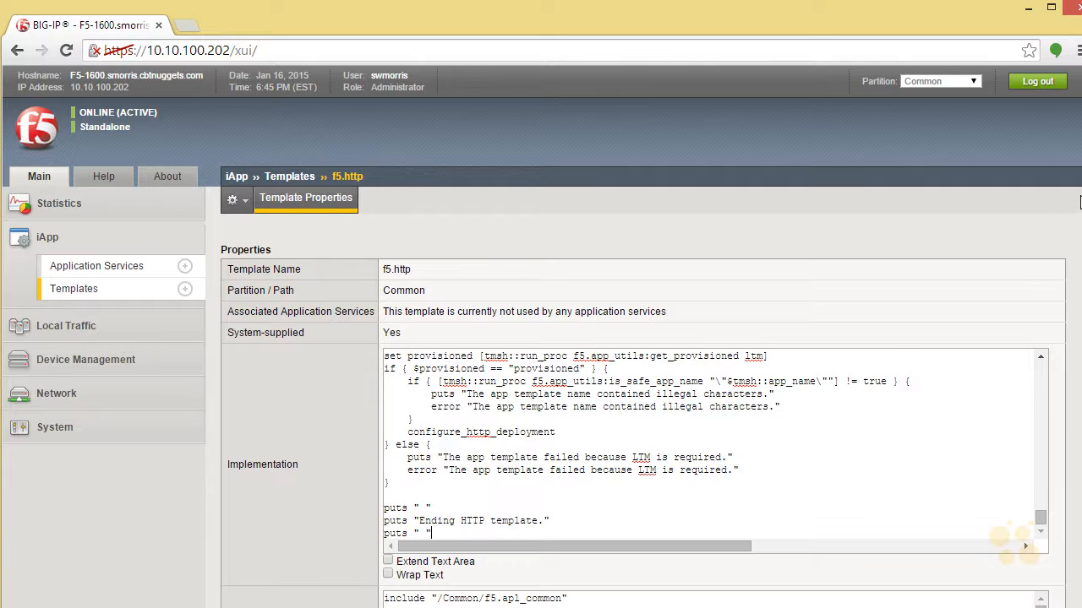
pyautogui.scroll(-2, 1010, 541)
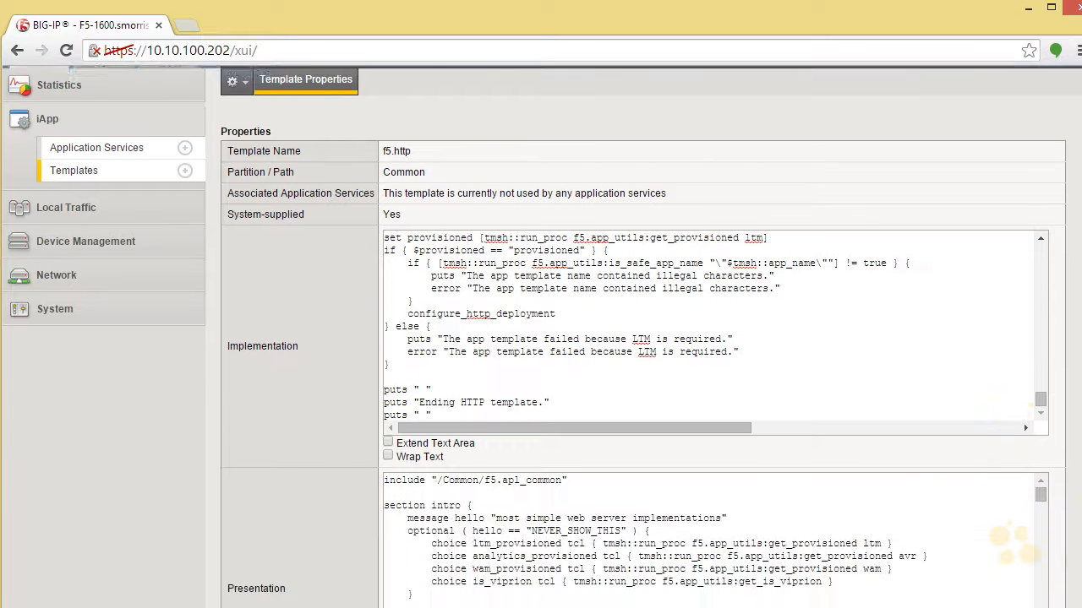
pyautogui.scroll(-1, 1010, 541)
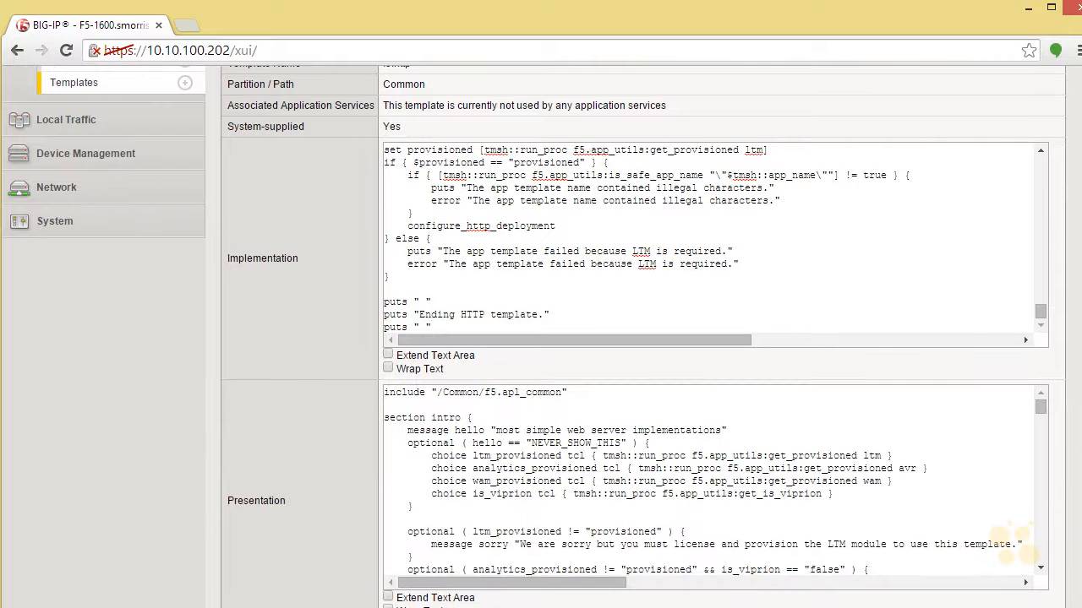
pyautogui.scroll(1, 1010, 541)
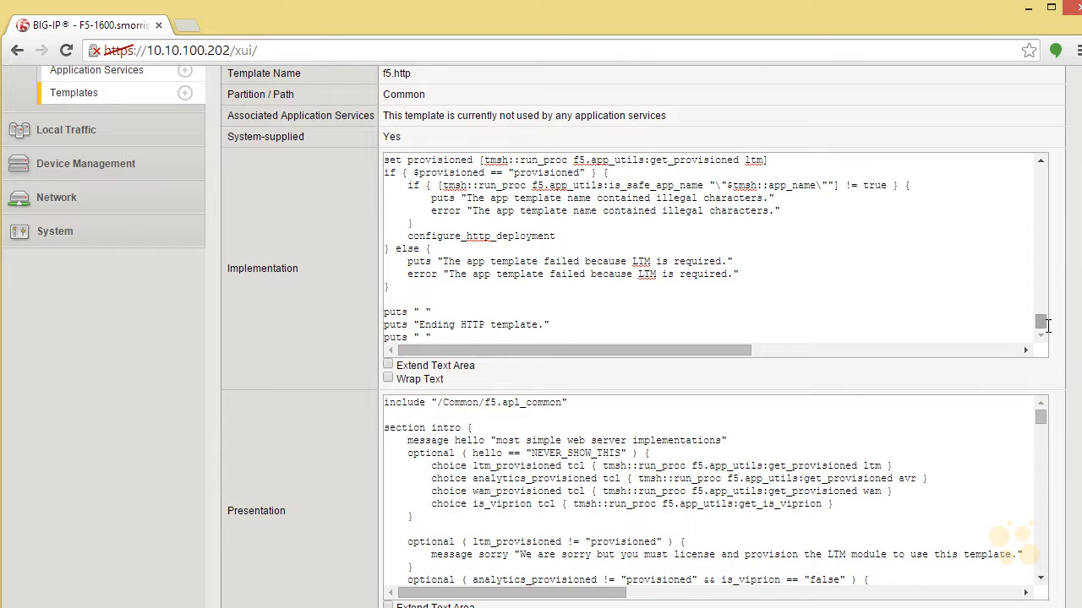
pyautogui.moveTo(1040, 324); pyautogui.dragTo(1047, 169)
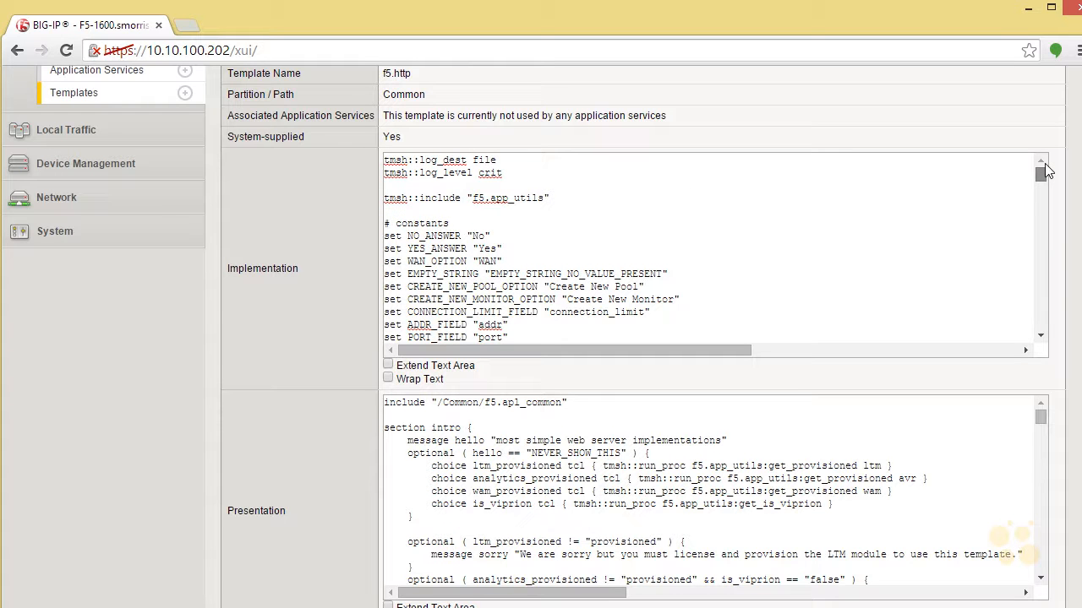
pyautogui.moveTo(1044, 176); pyautogui.dragTo(1040, 322)
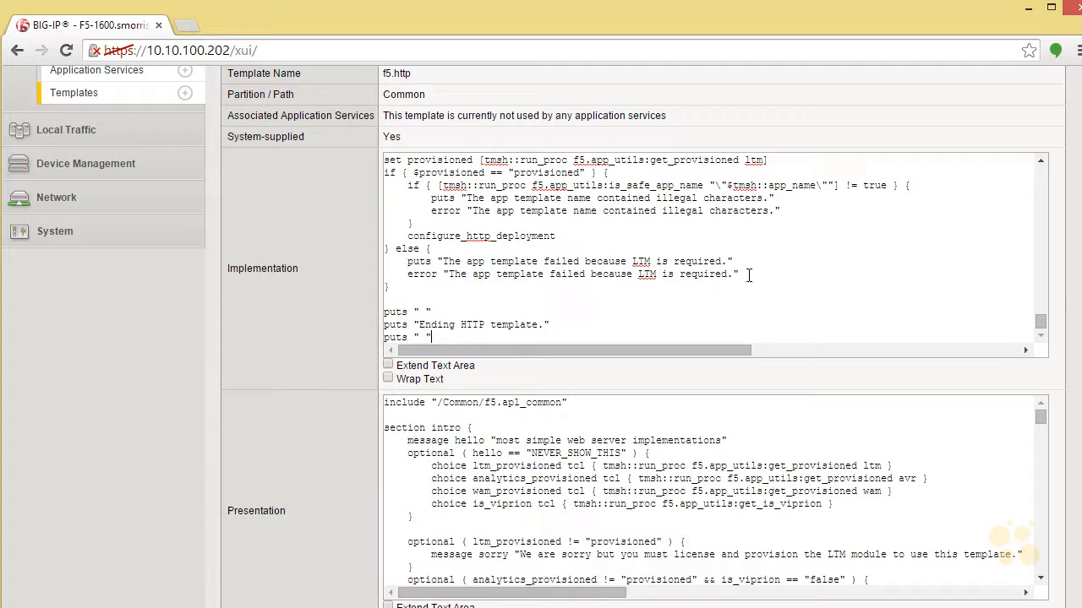
# Examine the Presentation and HTML Help code of the f5.http template, and return to the template list.
pyautogui.scroll(-5, 1041, 322)
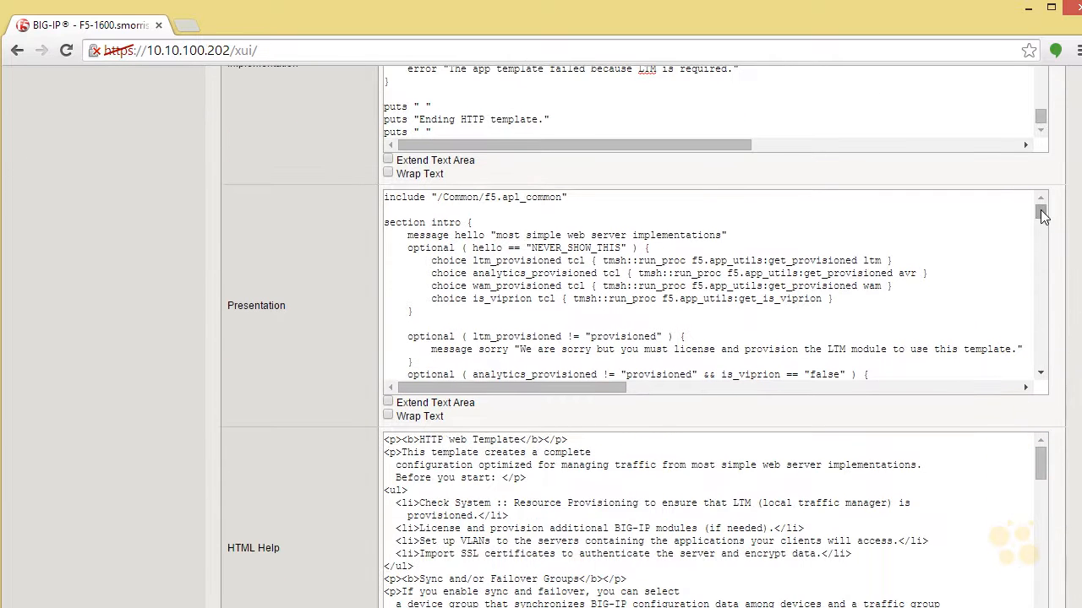
pyautogui.moveTo(1038, 211); pyautogui.dragTo(1042, 377)
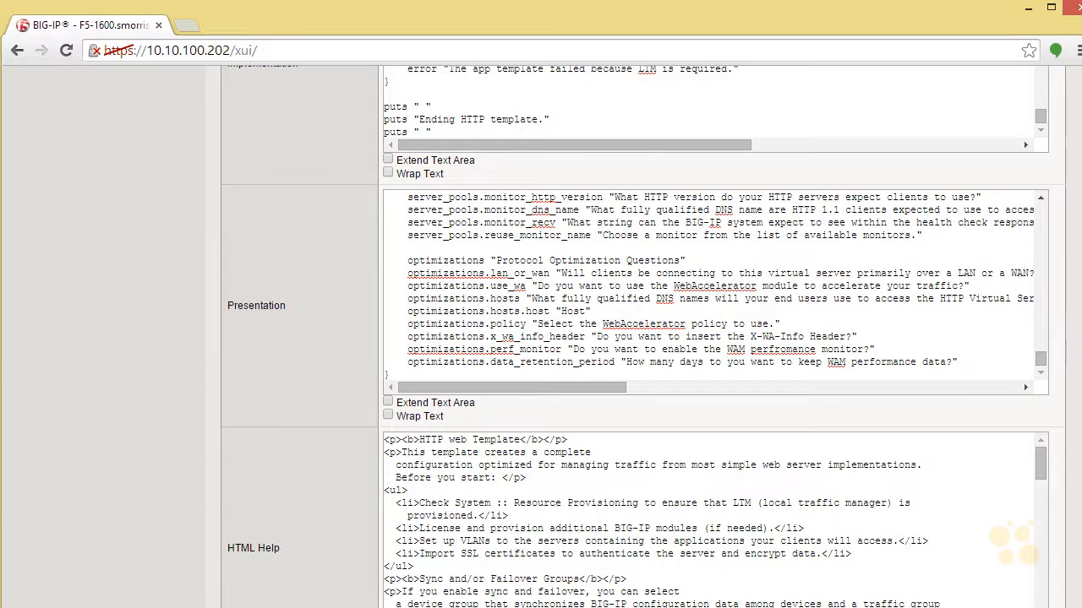
pyautogui.scroll(-2, 1044, 381)
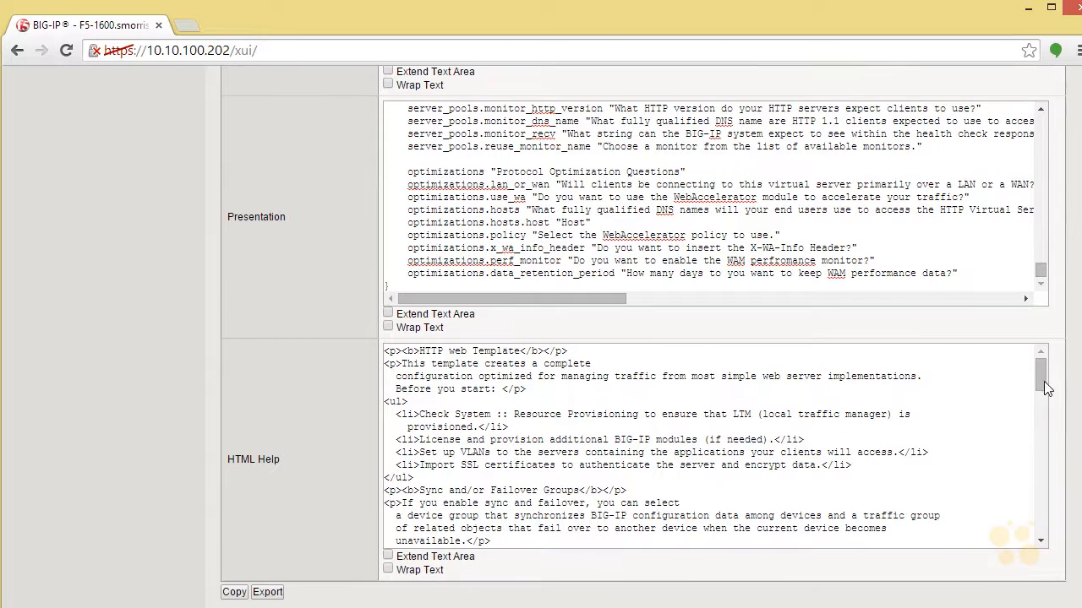
pyautogui.moveTo(1044, 380); pyautogui.dragTo(1040, 531)
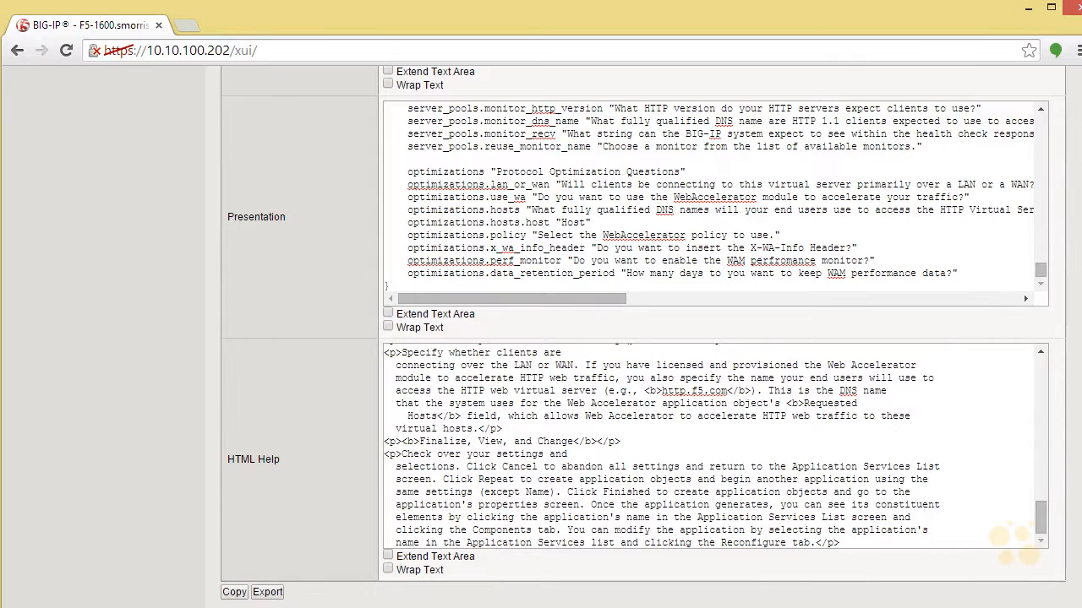
pyautogui.scroll(6, 255, 308)
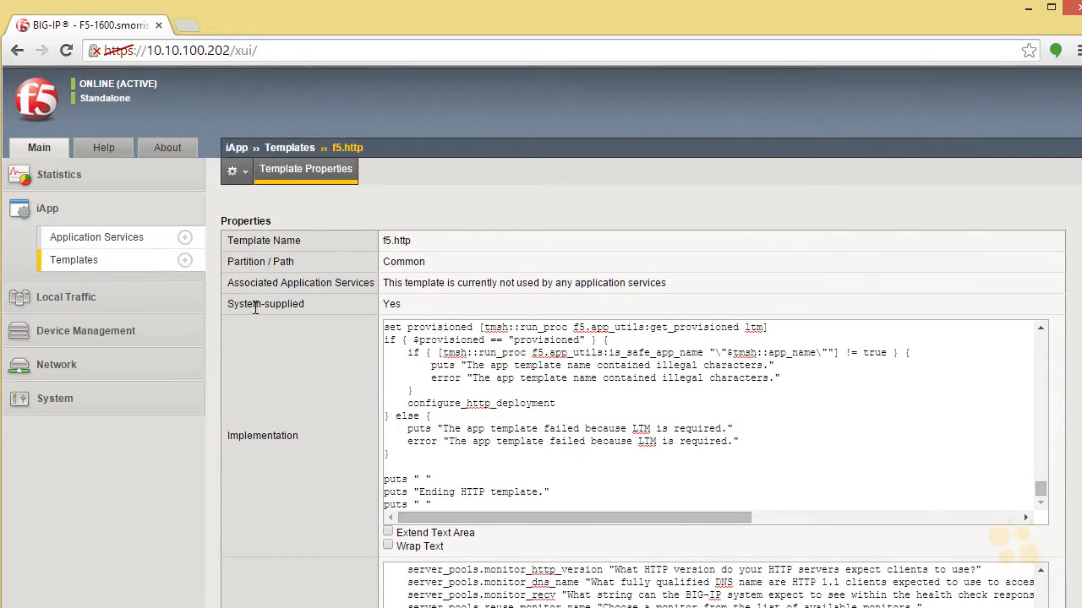
pyautogui.click(110, 261)
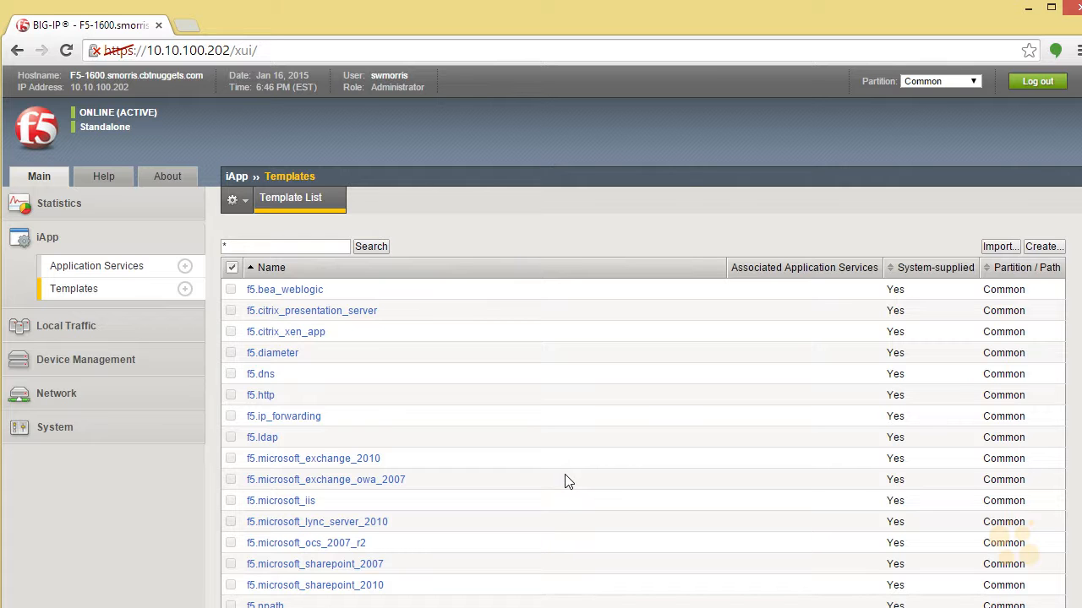
# Start a new iApp application service named TestHTTP-iApp based on the f5.http template.
pyautogui.click(132, 267)
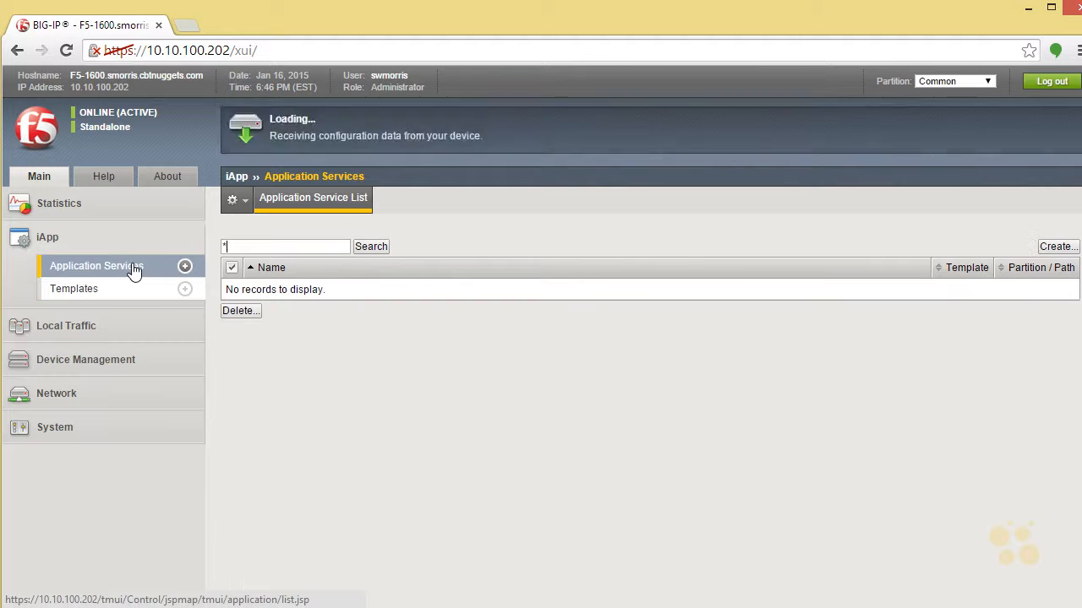
pyautogui.click(1056, 247)
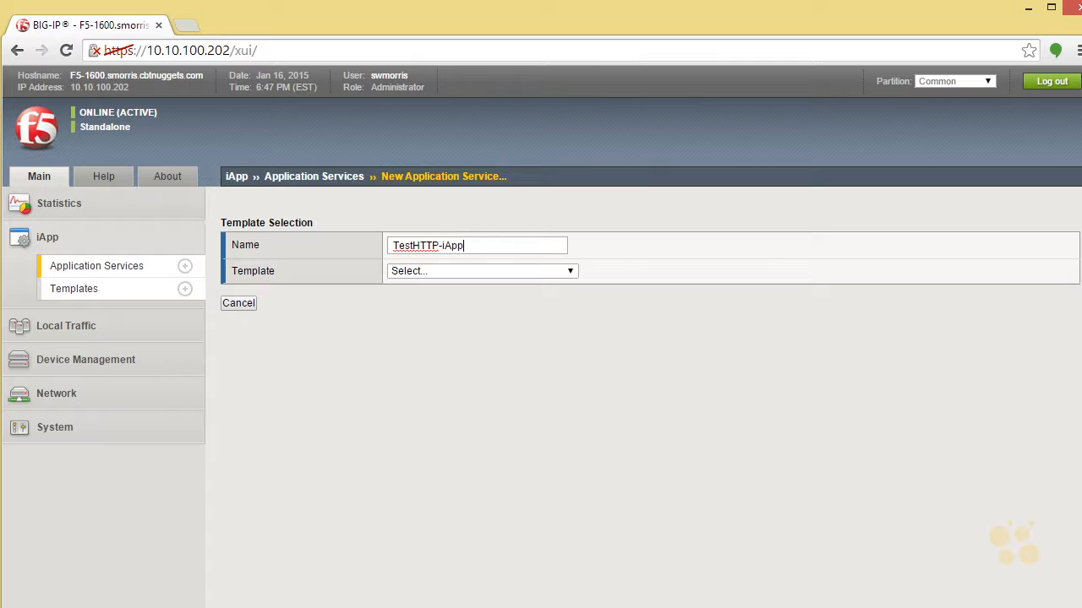
pyautogui.click(570, 272)
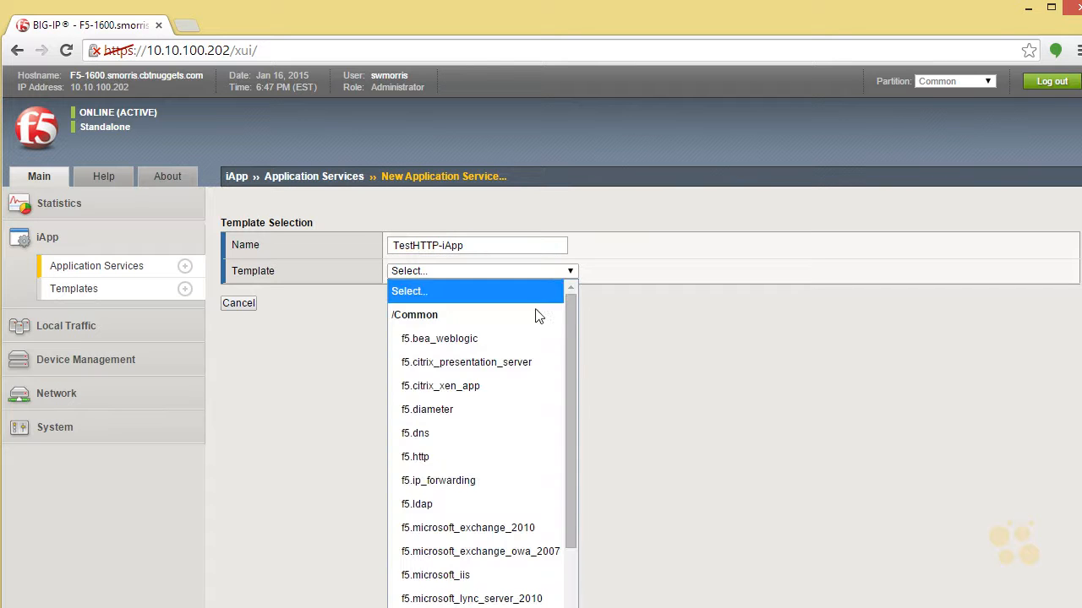
pyautogui.click(494, 456)
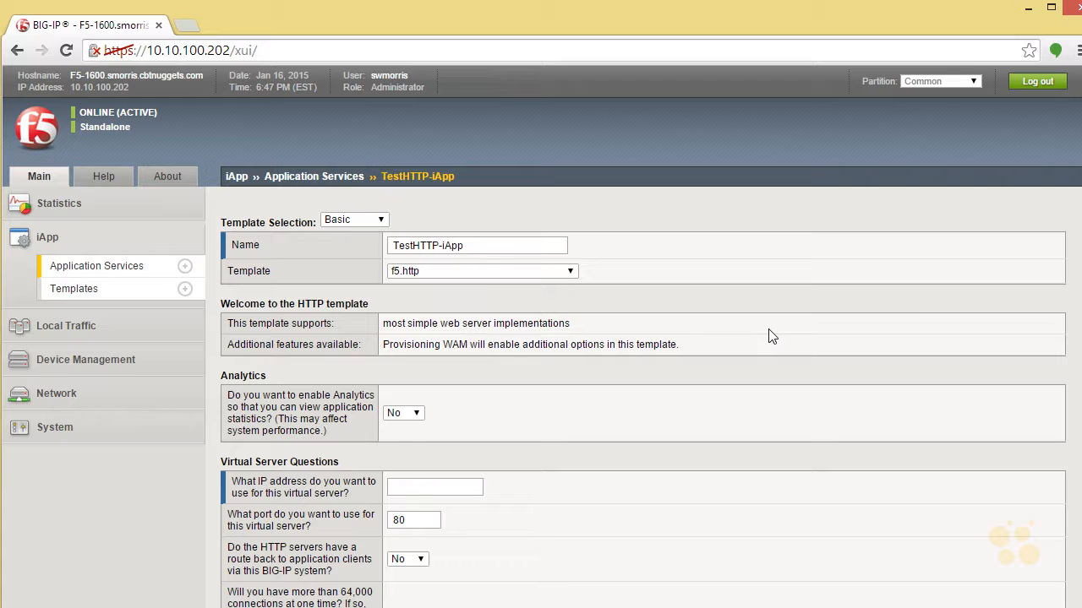
# Enable Analytics for the application service and use the custom Test-Analytics profile.
pyautogui.click(414, 414)
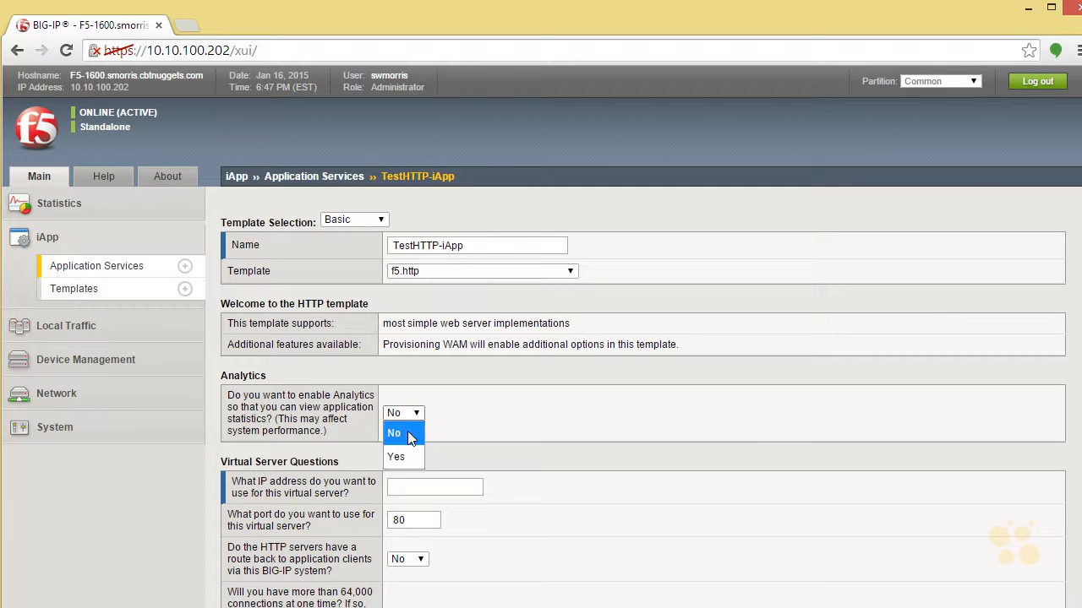
pyautogui.click(402, 452)
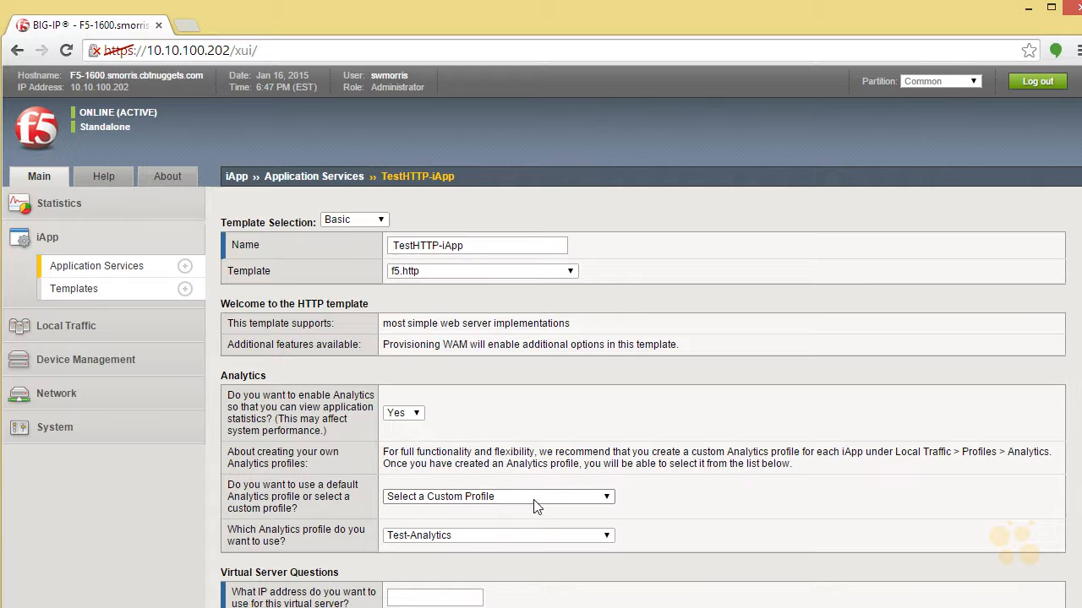
pyautogui.click(494, 537)
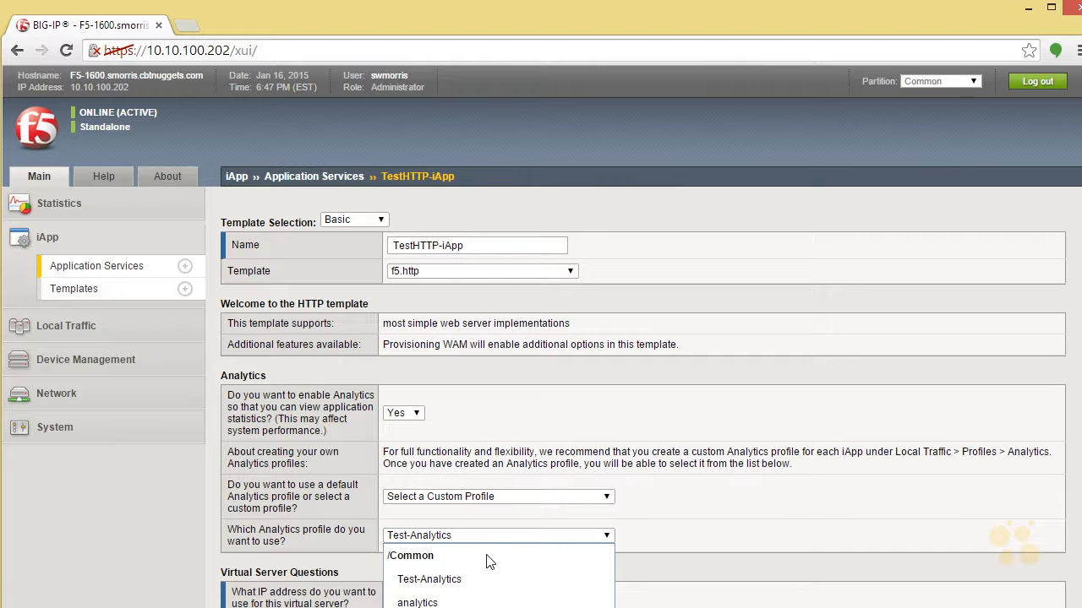
pyautogui.click(452, 581)
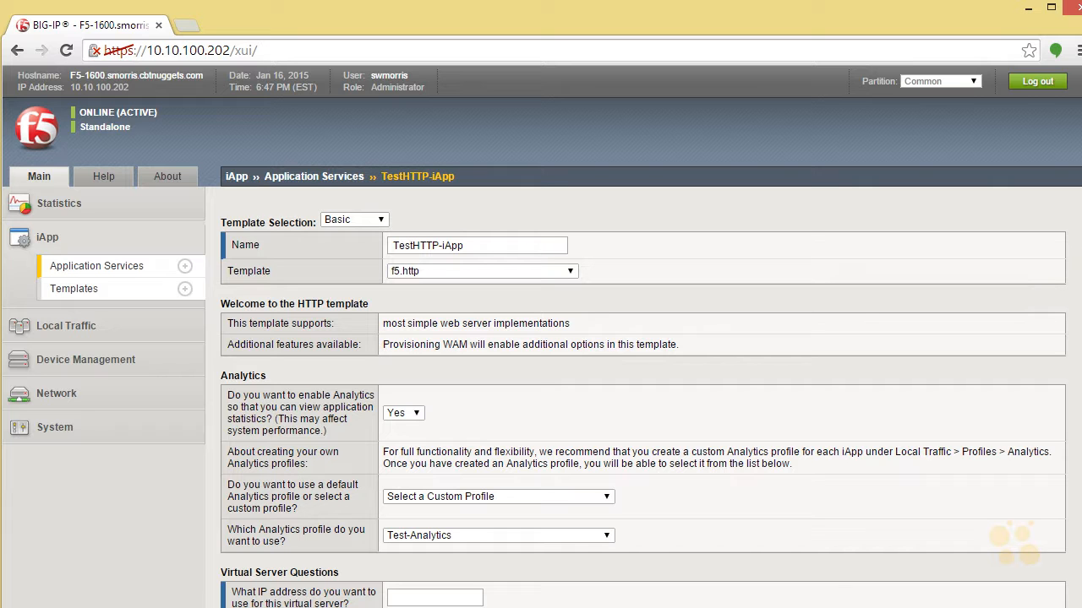
# Set the virtual server's IP address to 192.168.201.240 and answer Yes to the HTTP servers having a route back to application clients.
pyautogui.scroll(-3, 642, 338)
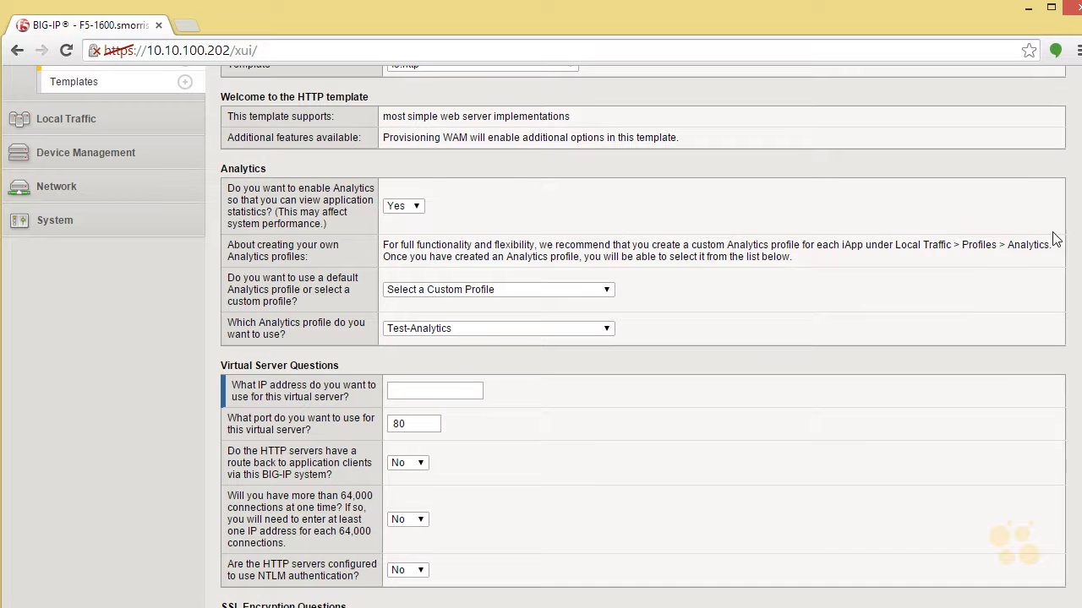
pyautogui.scroll(-3, 1074, 322)
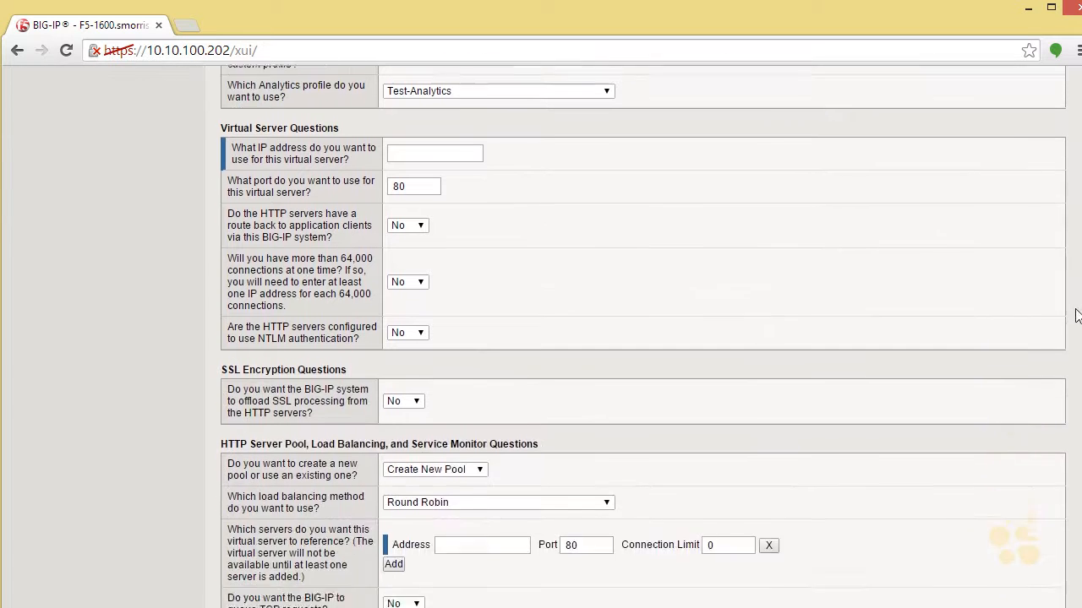
pyautogui.click(424, 116)
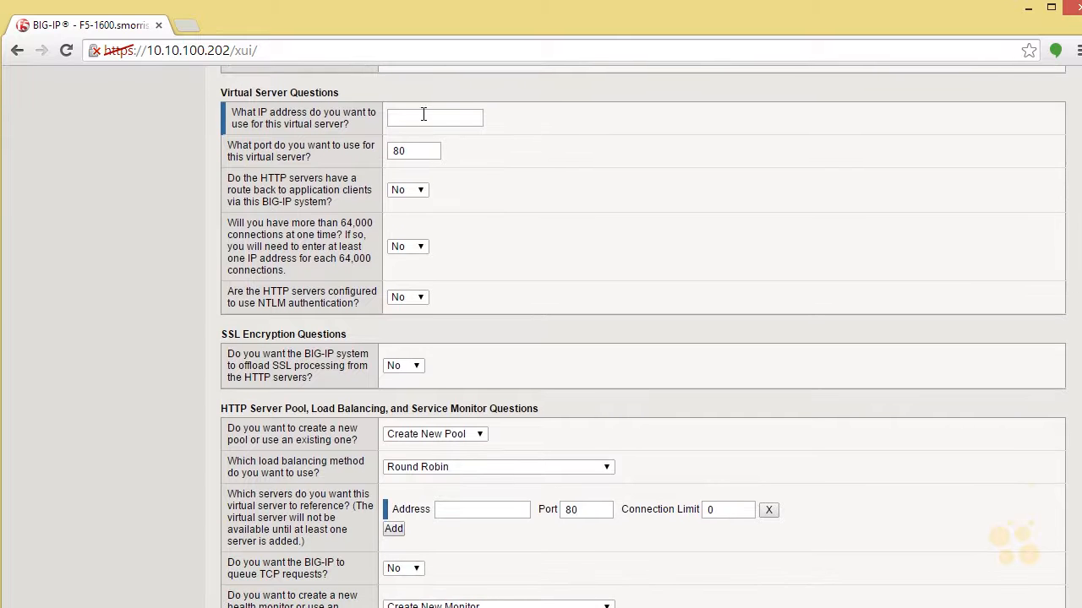
pyautogui.write('192.168.201.240')
pyautogui.click(423, 191)
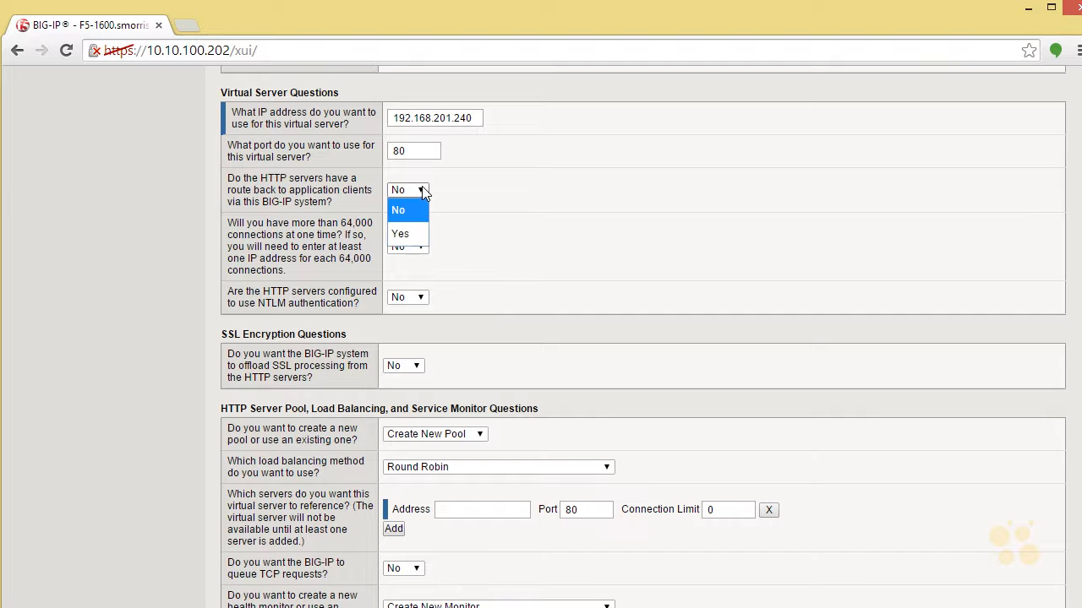
pyautogui.click(415, 234)
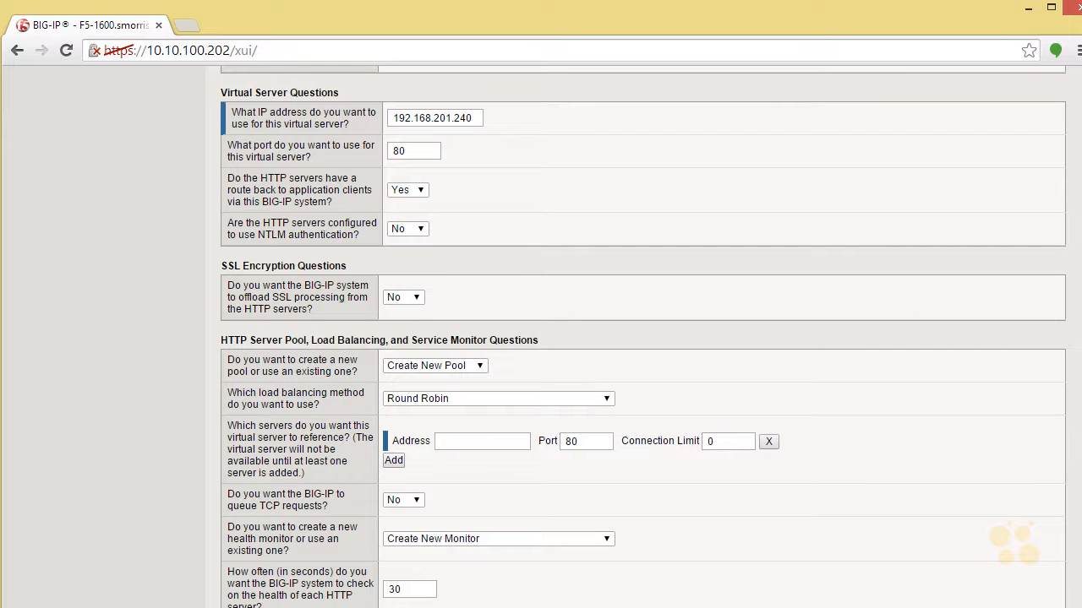
# Review the pool choices and load balancing methods, keeping Create New Pool and Round Robin.
pyautogui.scroll(-3, 904, 272)
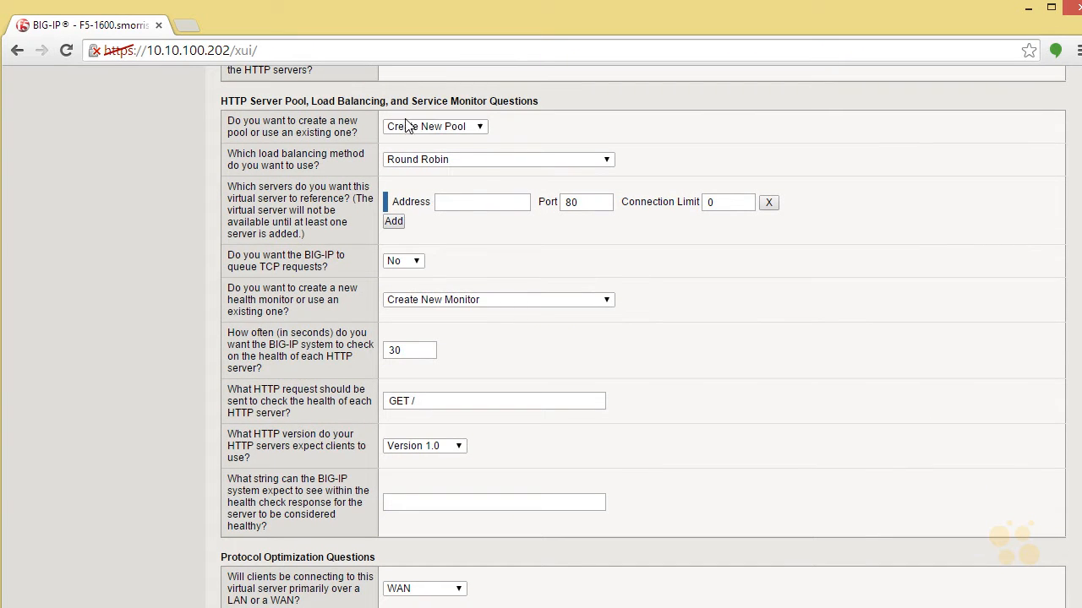
pyautogui.click(484, 129)
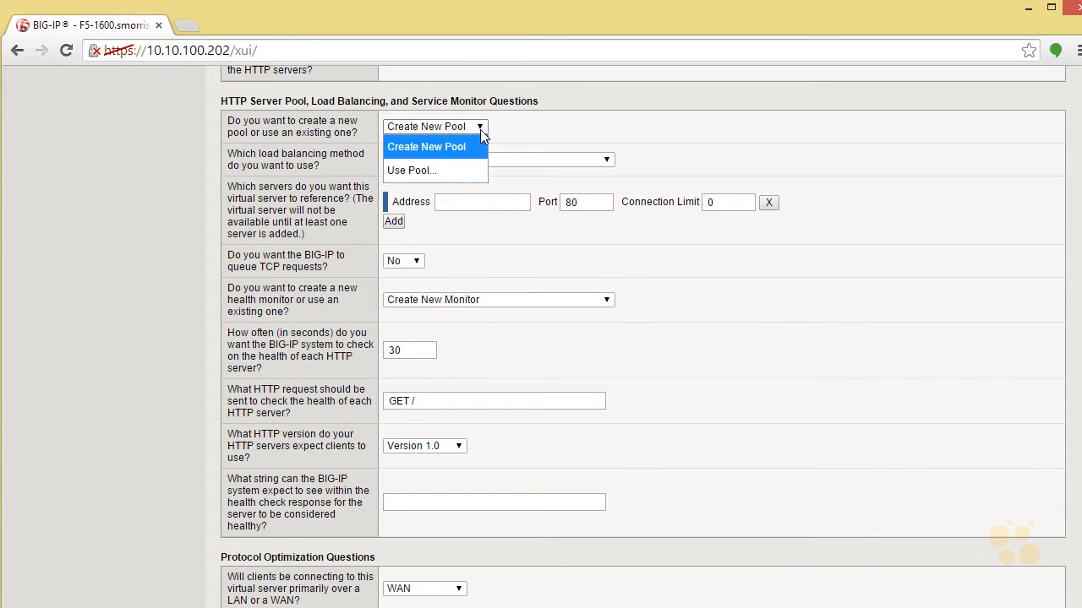
pyautogui.click(480, 129)
pyautogui.click(488, 162)
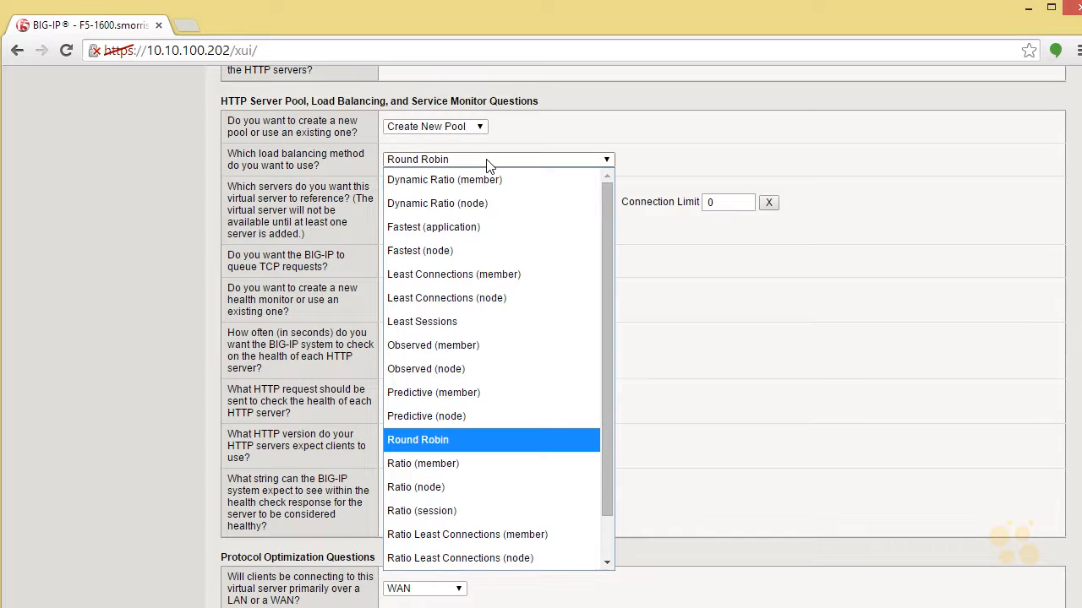
pyautogui.click(486, 163)
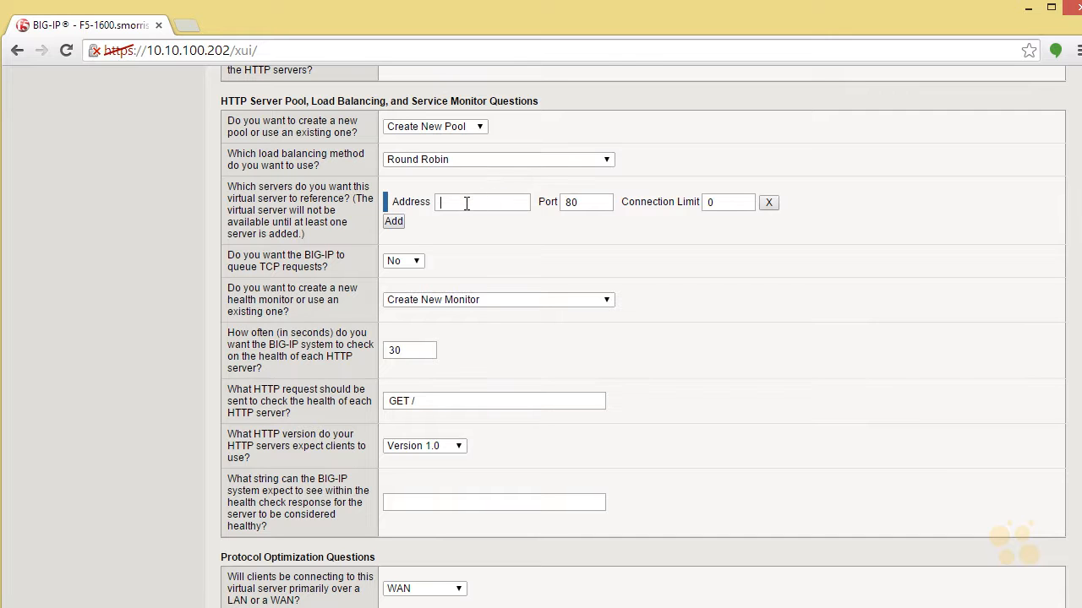
# Enter 192.168.210.31 as the address of the first server referenced by the virtual server.
pyautogui.write('192.16')
pyautogui.write('8.1.210')
pyautogui.write('.')
pyautogui.write('31')
# Add a second pool server with the address 192.168.210.32.
pyautogui.click(403, 223)
pyautogui.click(501, 212)
pyautogui.write('192.,16')
pyautogui.press('BackSpace')
pyautogui.press('BackSpace')
pyautogui.press('BackSpace')
pyautogui.press('BackSpace')
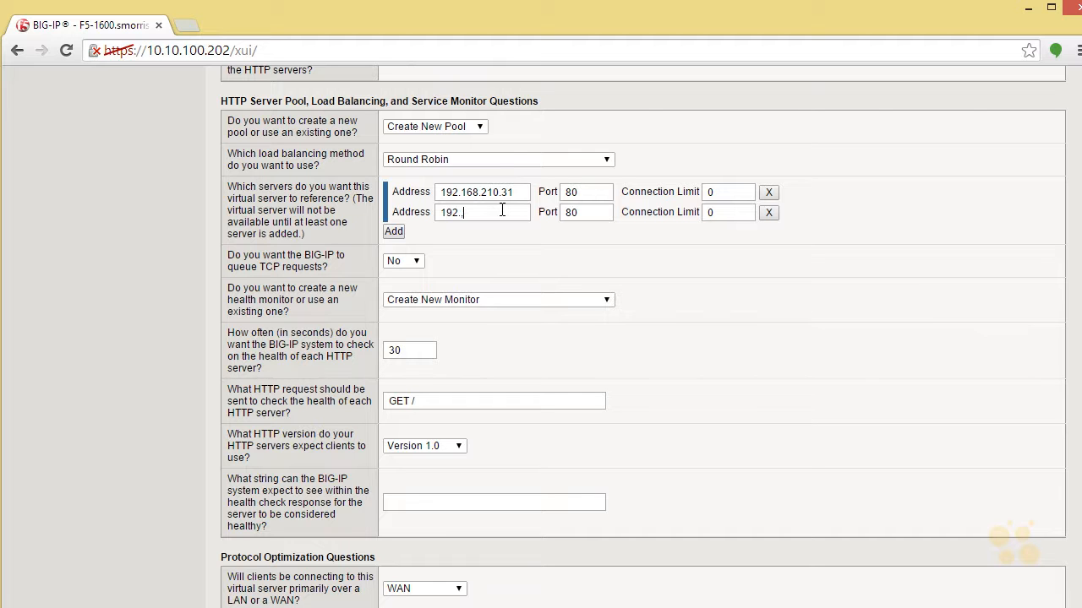
pyautogui.write('168.210.32')
# Add a third pool server with the address 192.168.210.33.
pyautogui.click(394, 231)
pyautogui.click(448, 232)
pyautogui.write('192.')
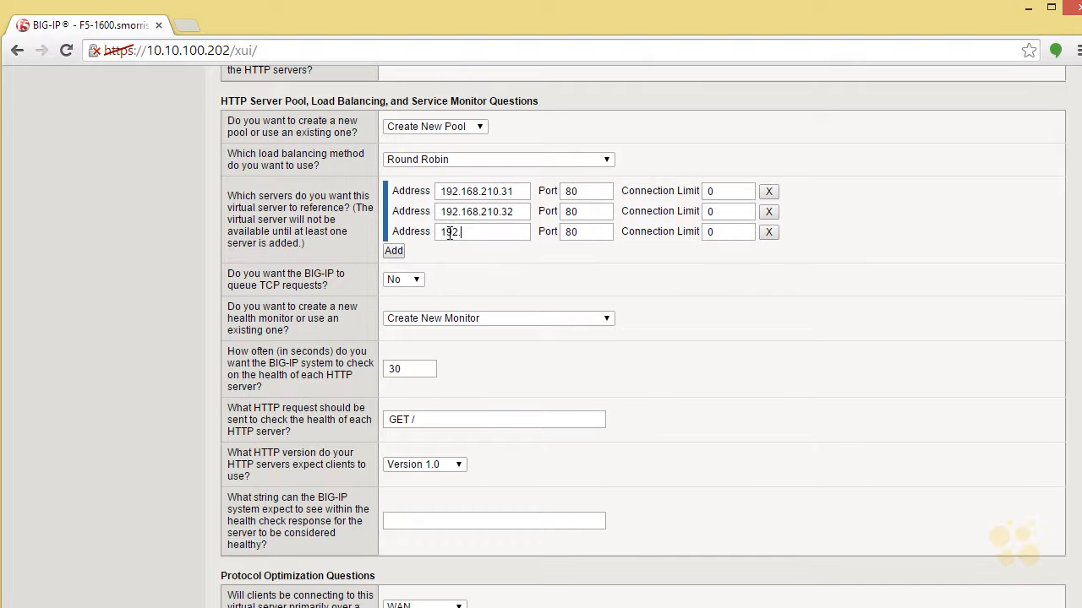
pyautogui.write('168.210.33')
# Add a fourth pool server with the address 192.168.210.34, plus one more blank server row.
pyautogui.click(394, 251)
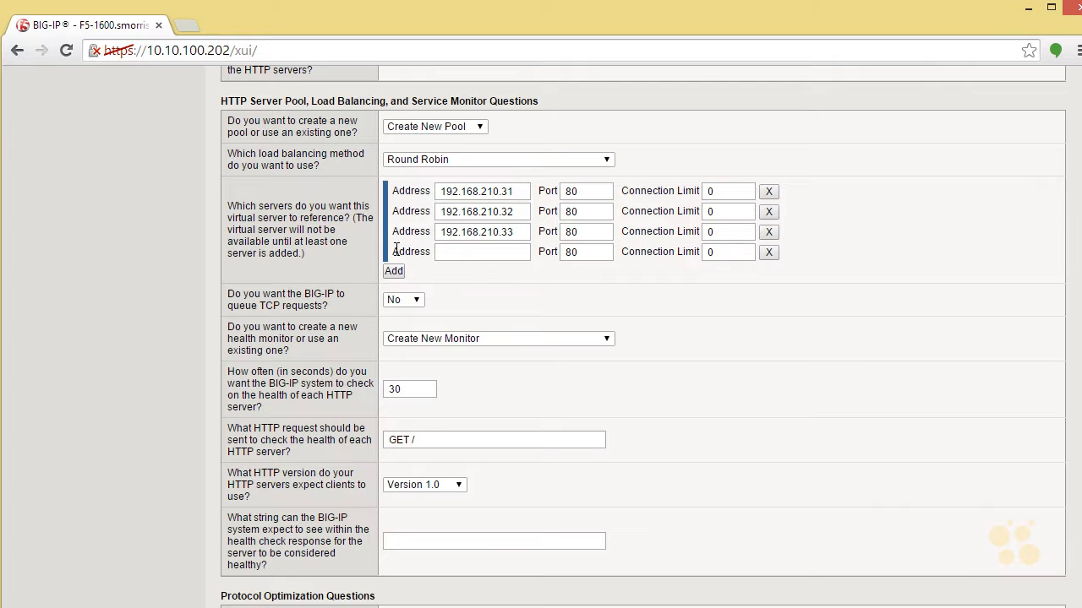
pyautogui.scroll(10, 422, 263)
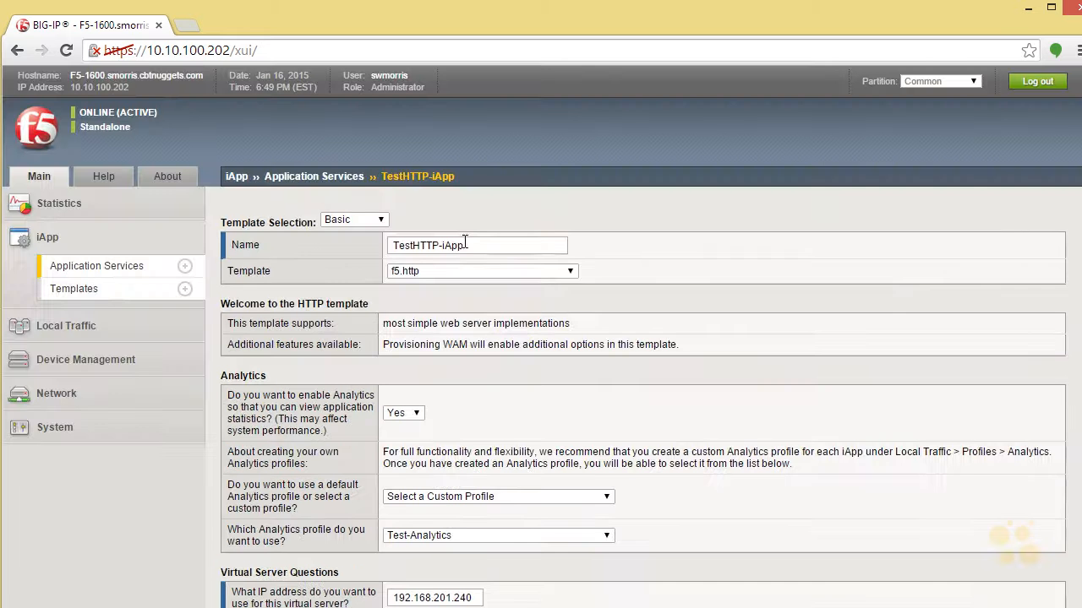
pyautogui.scroll(-10, 1063, 526)
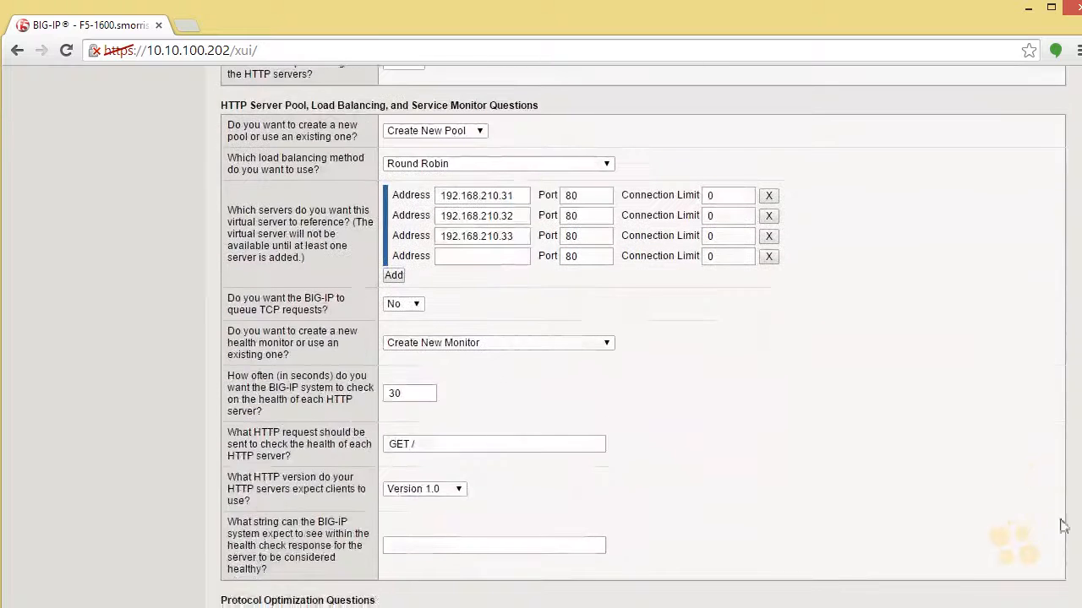
pyautogui.click(462, 255)
pyautogui.write('192.16')
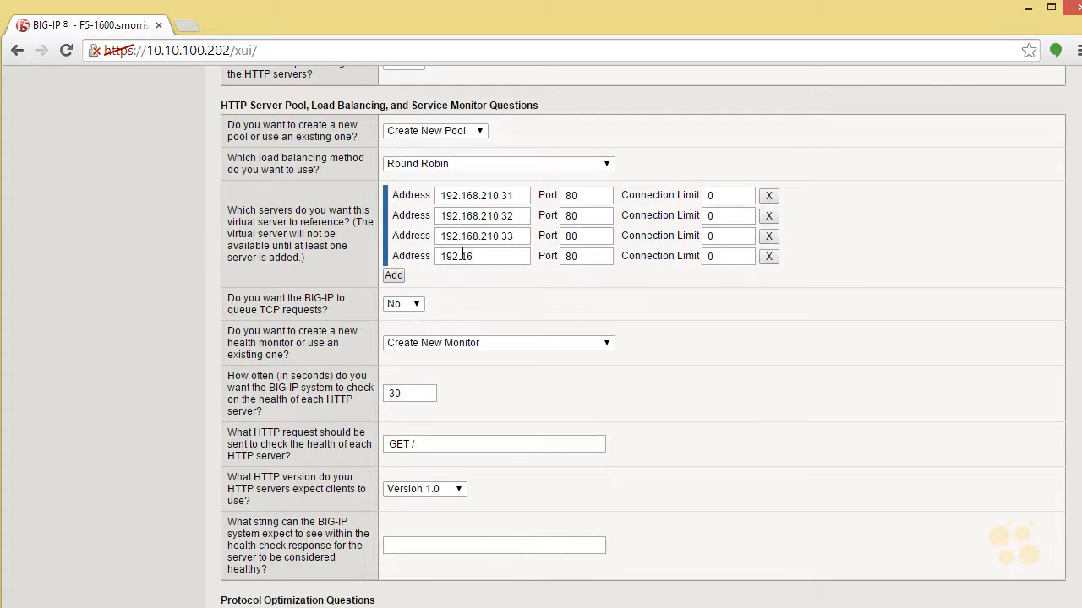
pyautogui.write('8.210.34')
pyautogui.click(394, 276)
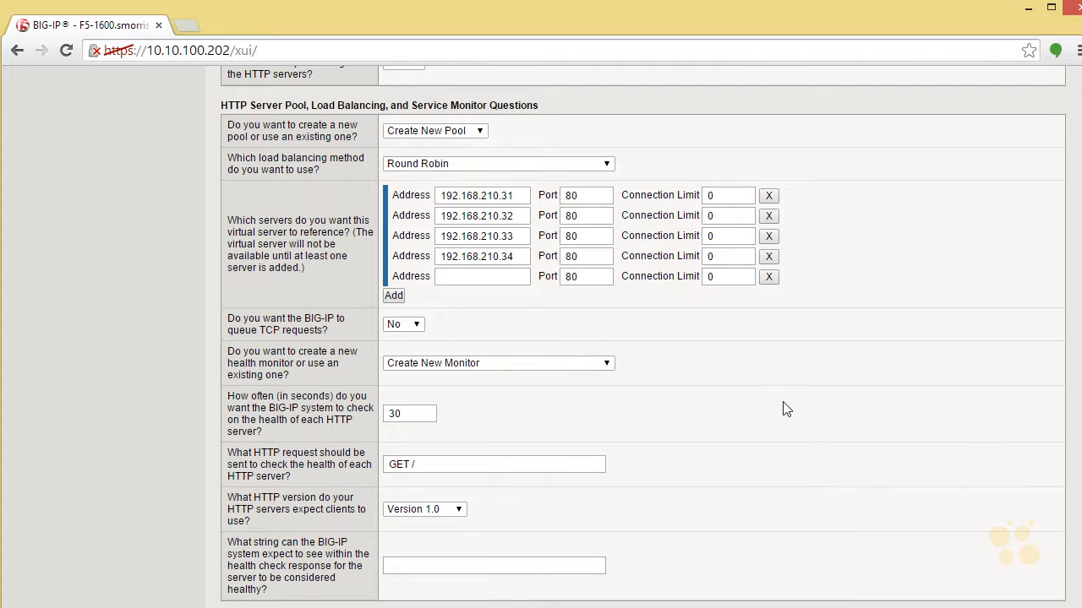
# Use an existing health monitor for the pool and choose the http monitor.
pyautogui.click(600, 366)
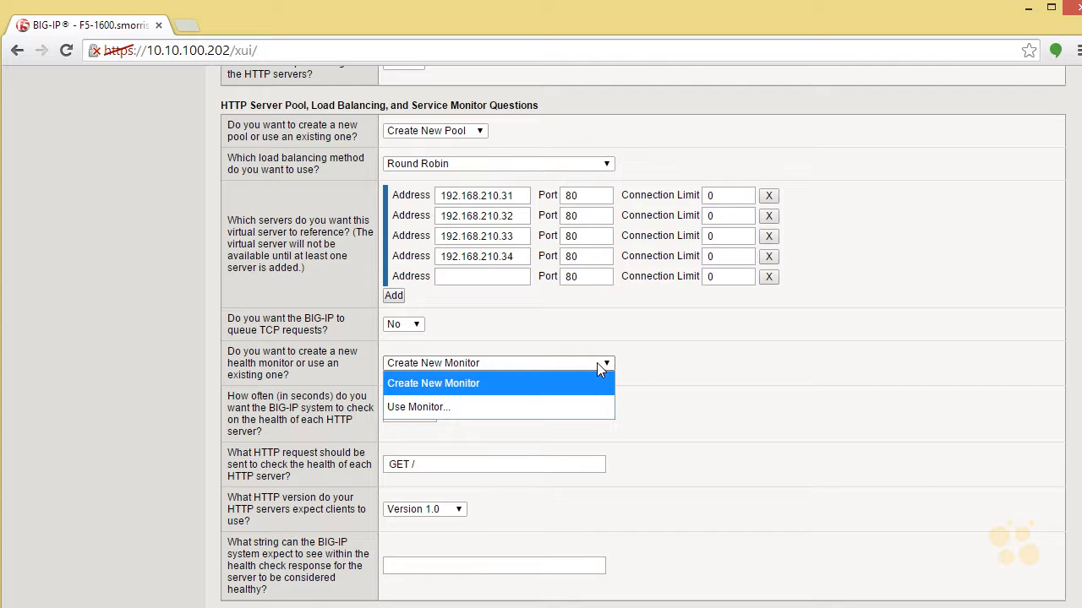
pyautogui.click(558, 407)
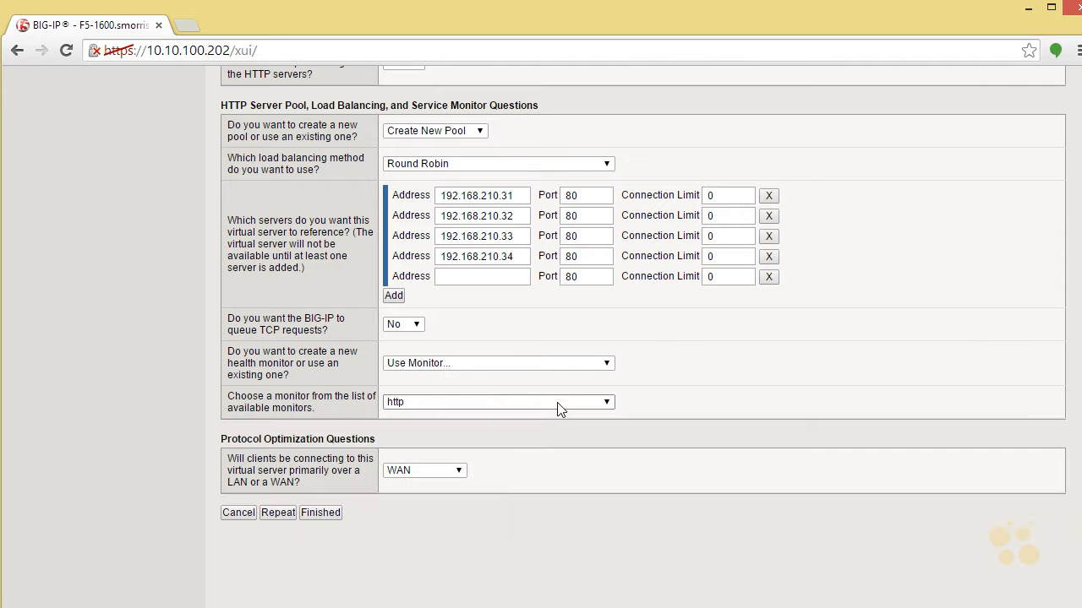
pyautogui.click(555, 406)
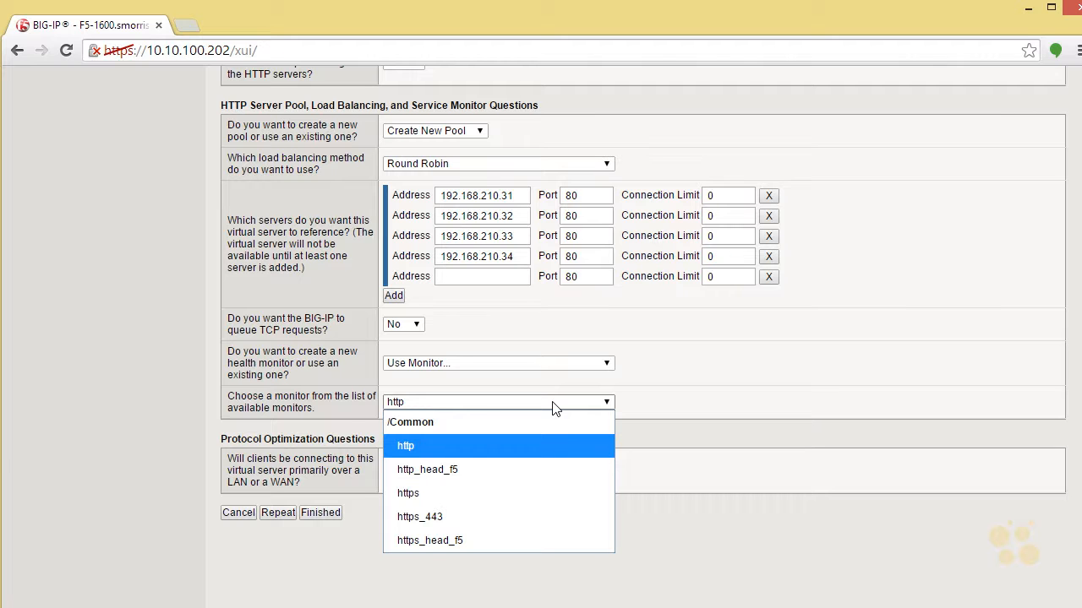
pyautogui.click(414, 450)
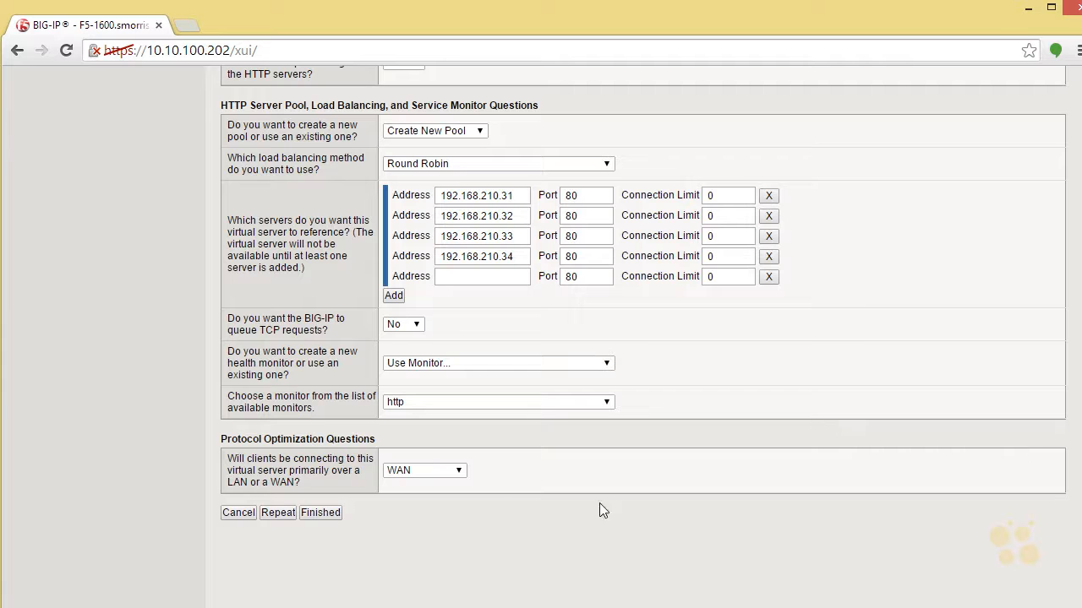
# Keep WAN as the primary client connection type and submit the application service.
pyautogui.click(452, 474)
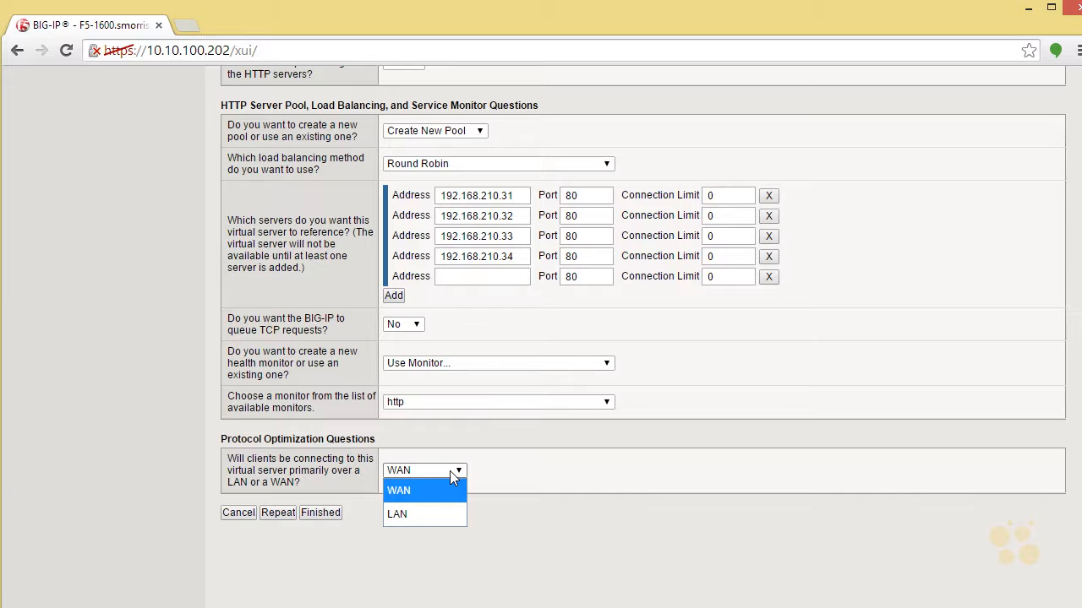
pyautogui.click(444, 488)
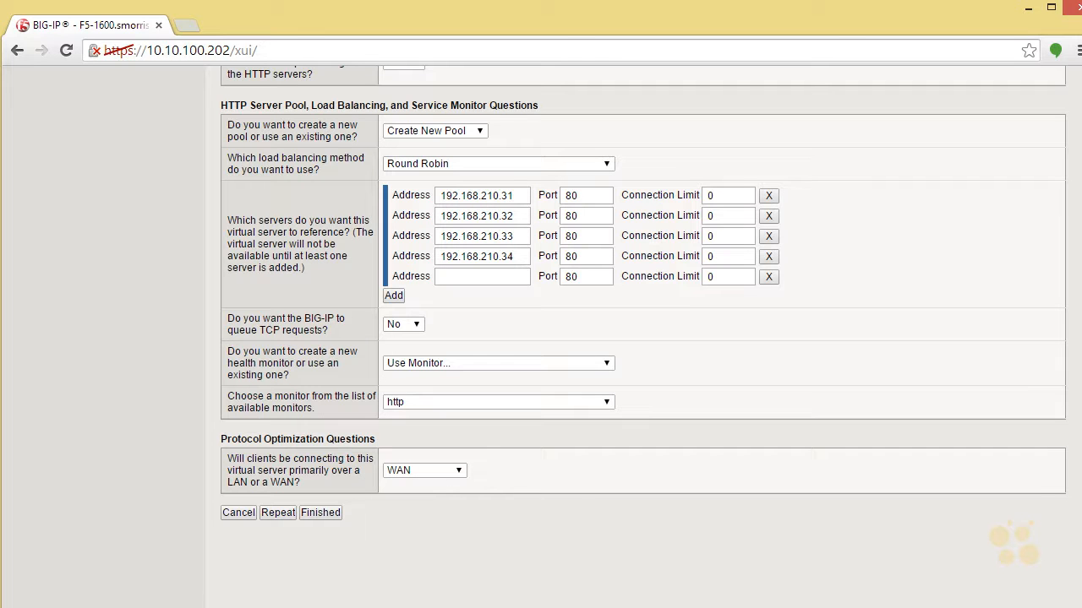
pyautogui.scroll(-2, 941, 473)
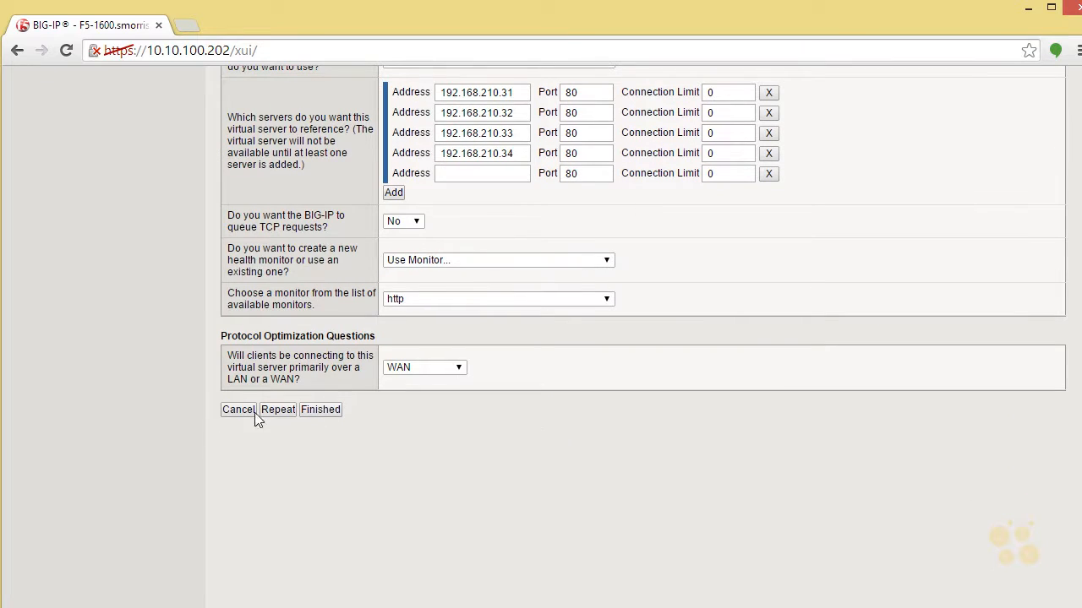
pyautogui.click(324, 411)
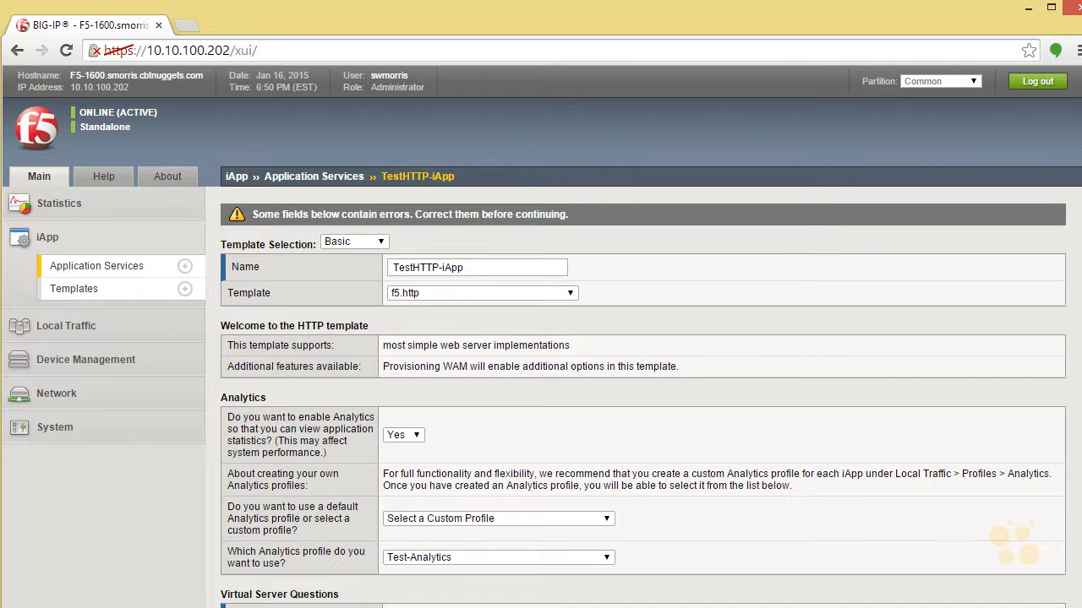
# Remove the blank server row from the pool's server list and submit the application service again.
pyautogui.scroll(-7, 1074, 535)
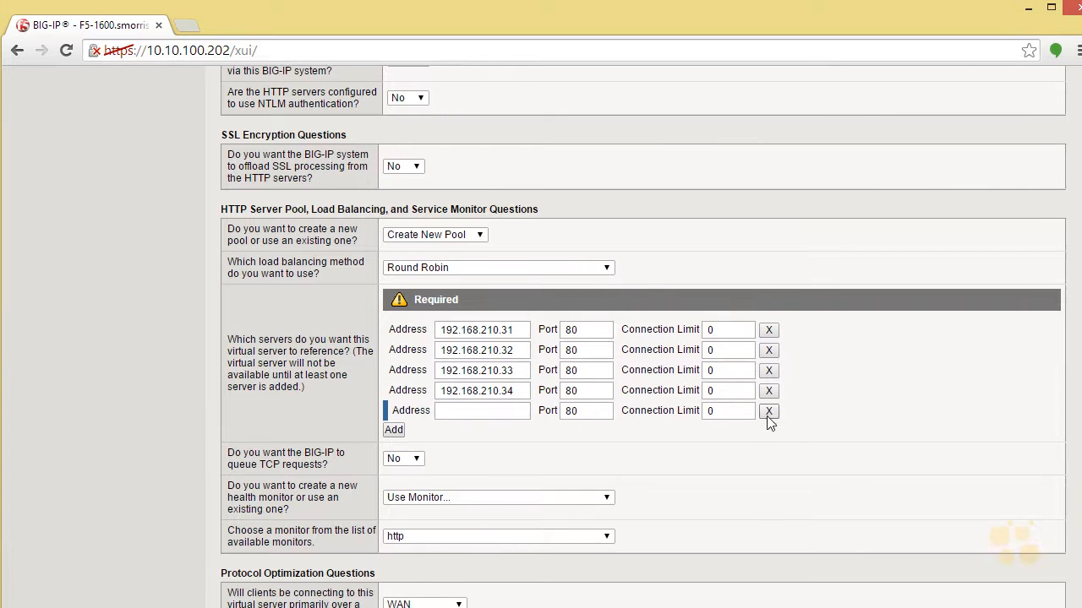
pyautogui.click(768, 412)
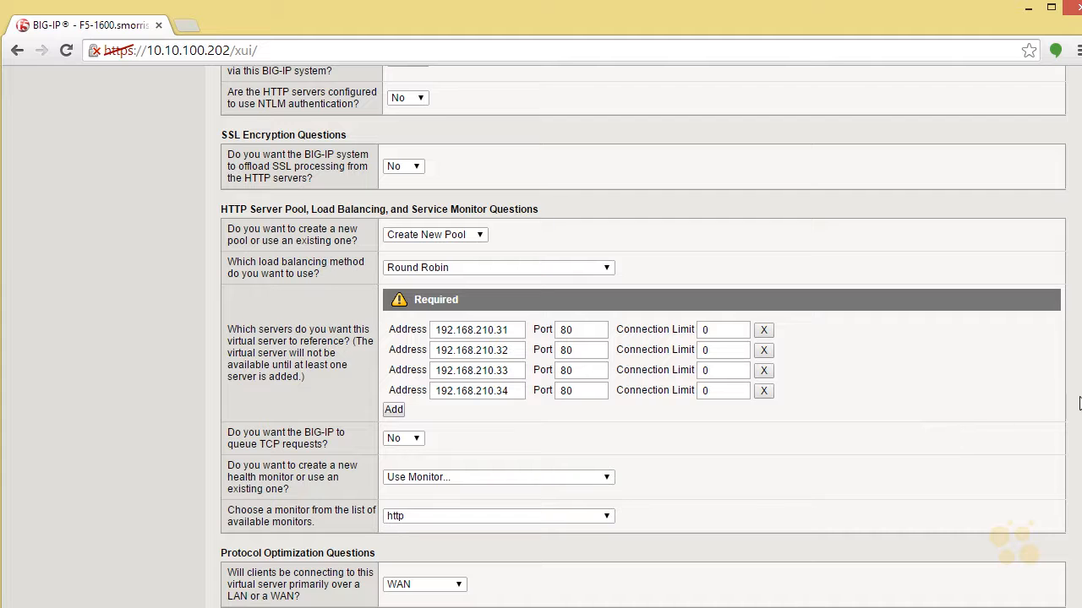
pyautogui.scroll(-1, 1074, 540)
pyautogui.click(321, 581)
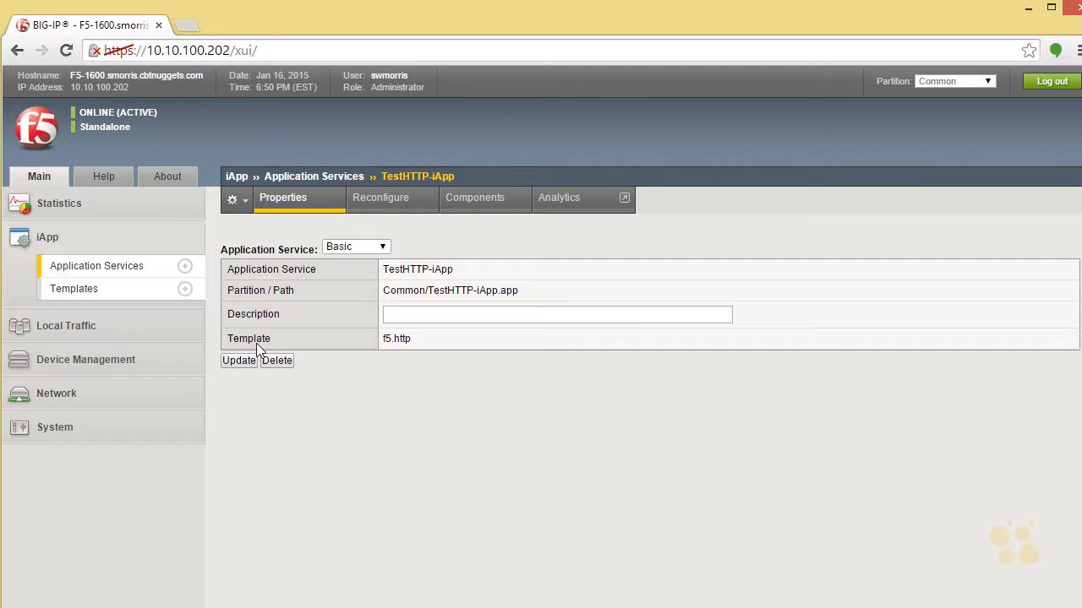
# Open TestHTTP-iApp from the application service list and review its reconfiguration settings and component tree.
pyautogui.click(105, 265)
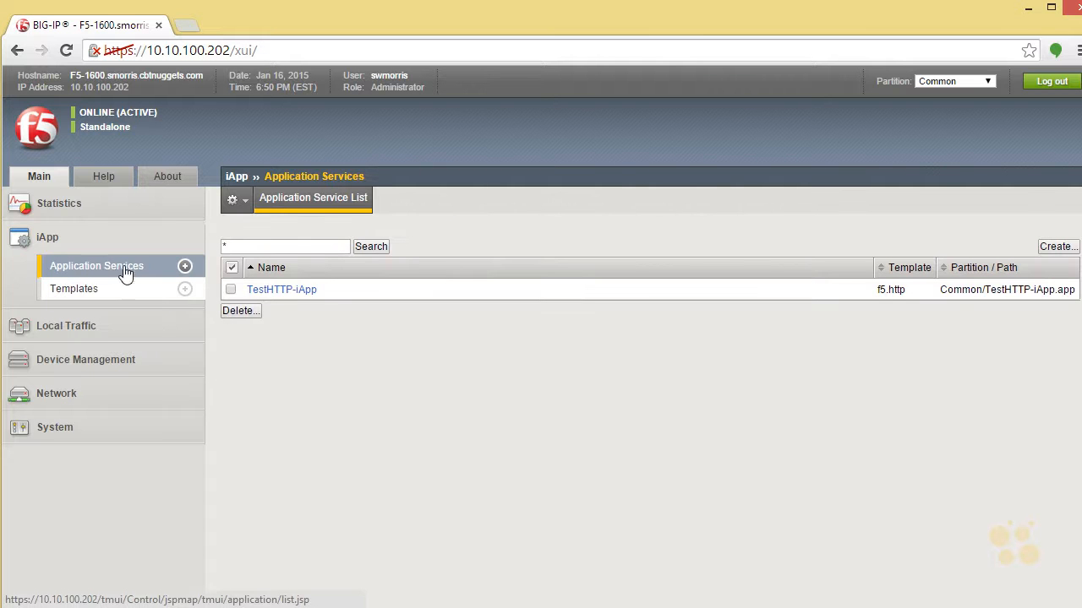
pyautogui.click(302, 291)
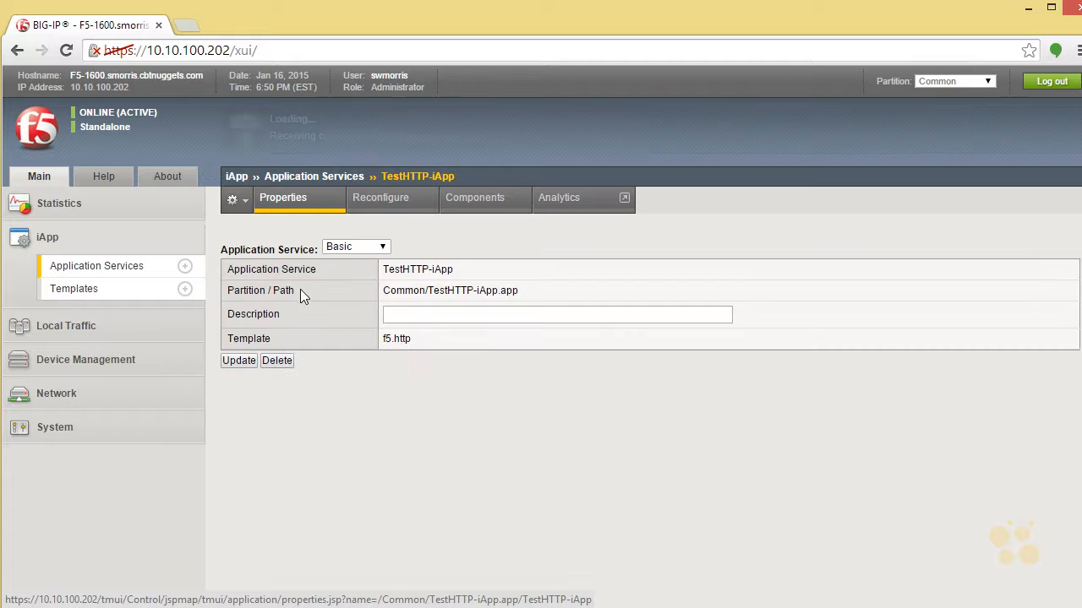
pyautogui.click(392, 210)
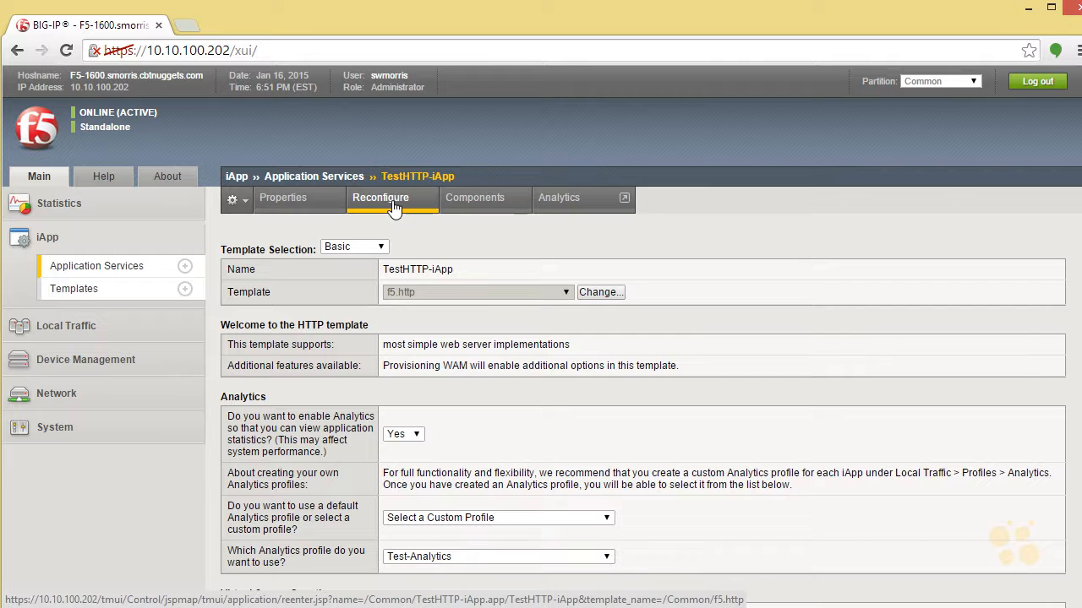
pyautogui.click(470, 205)
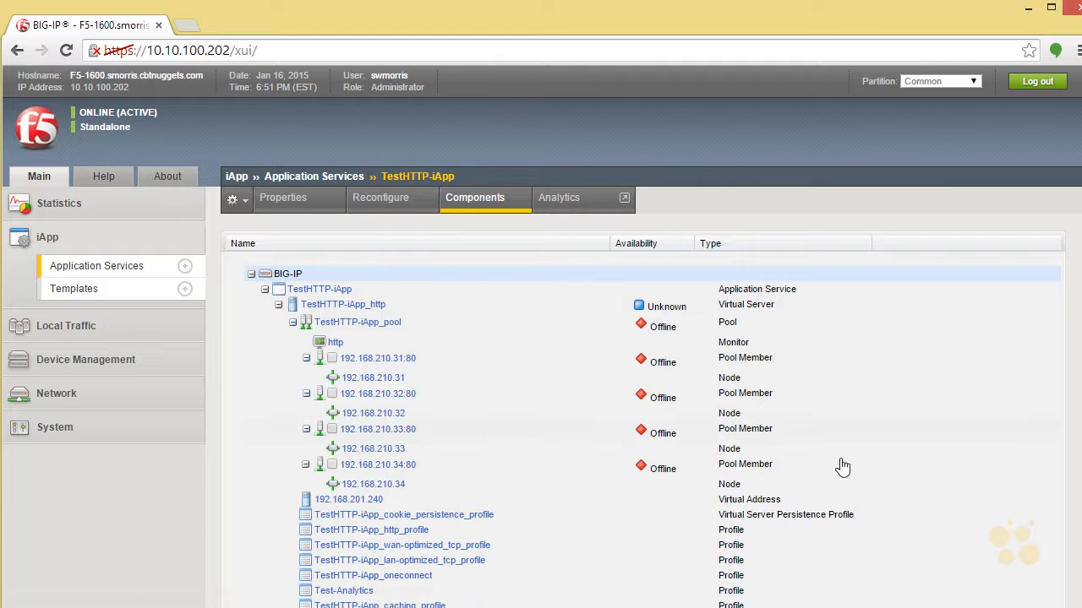
pyautogui.scroll(-1, 540, 380)
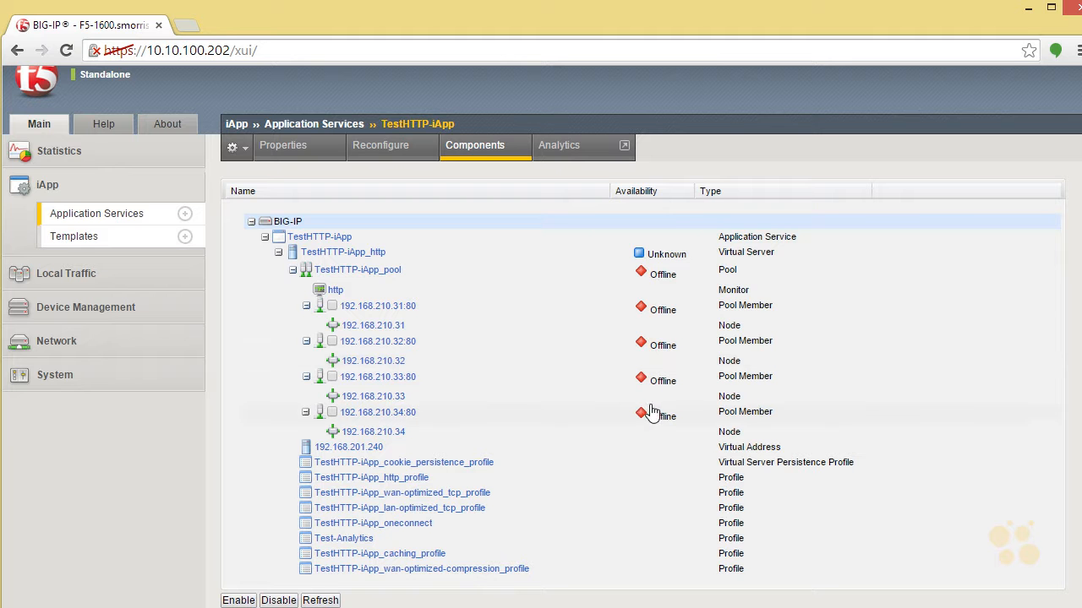
# Inspect the properties of TestHTTP-iApp_pool, and return to the application service's component tree.
pyautogui.click(367, 270)
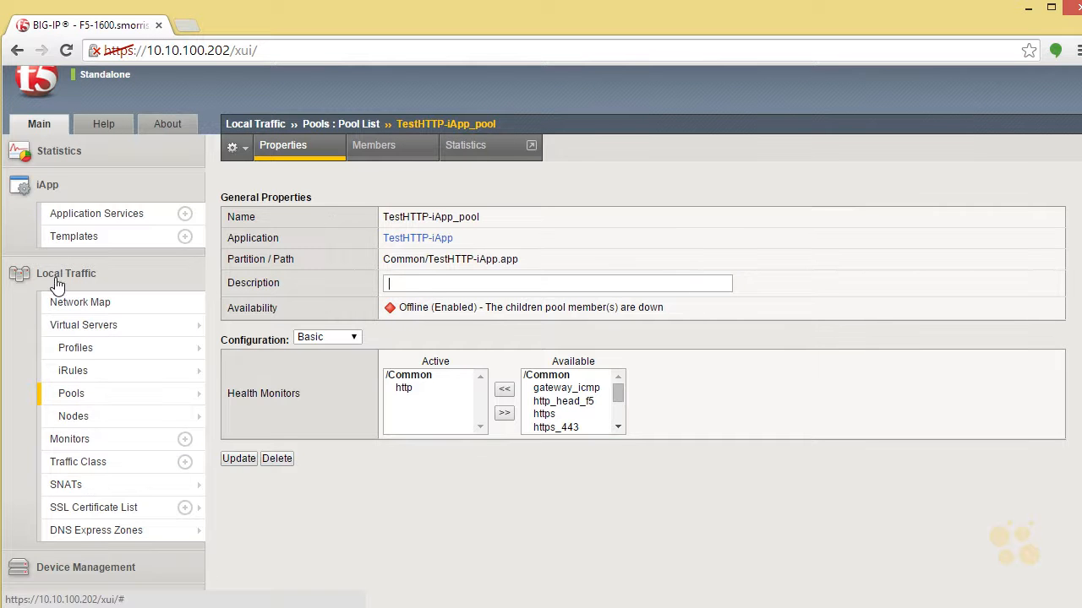
pyautogui.moveTo(96, 404)
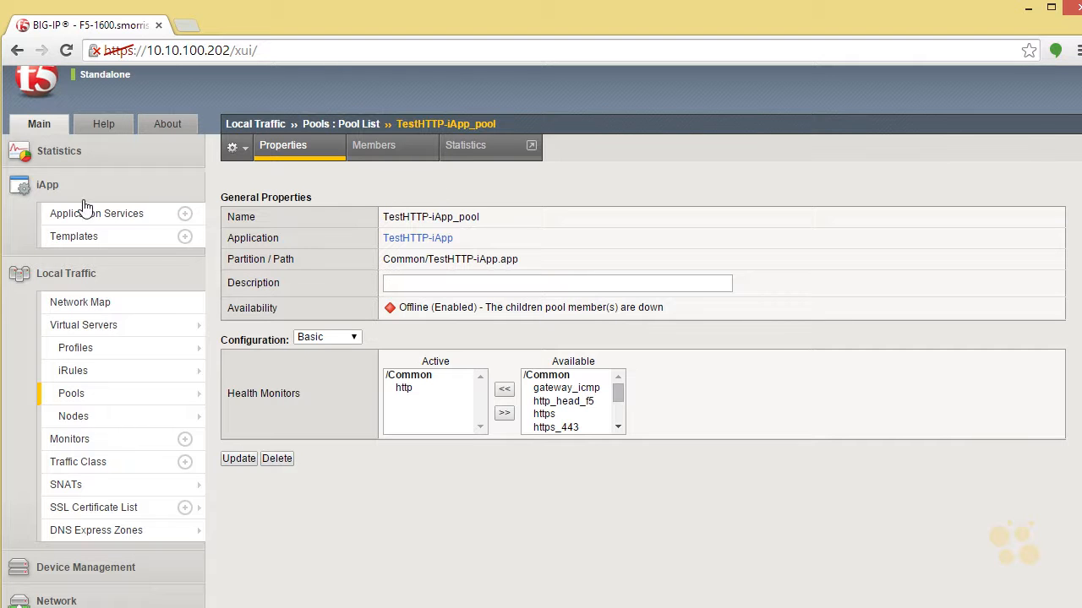
pyautogui.click(16, 51)
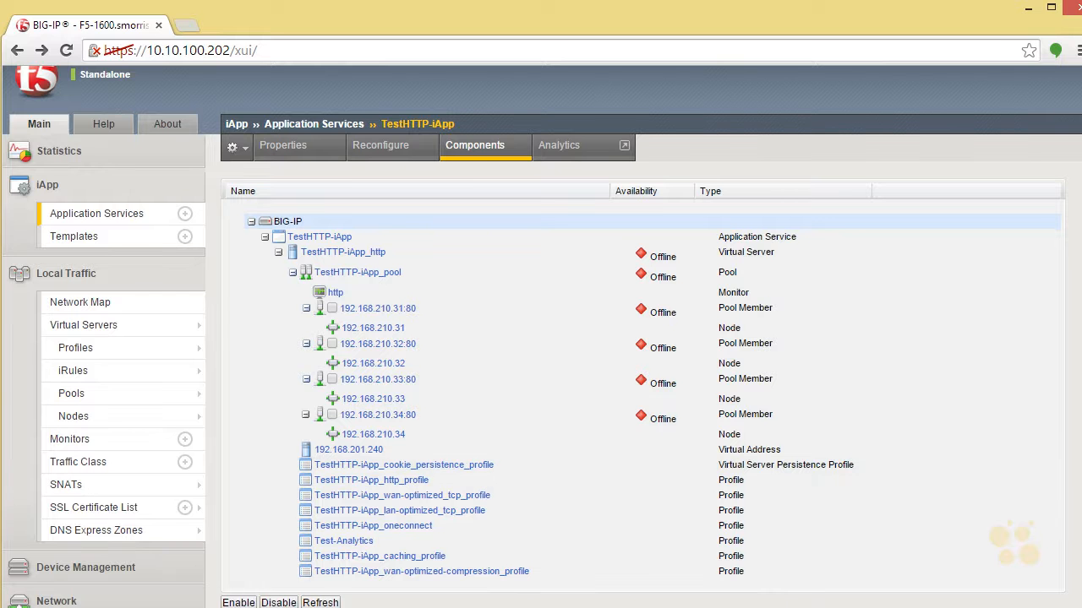
pyautogui.scroll(-2, 1077, 554)
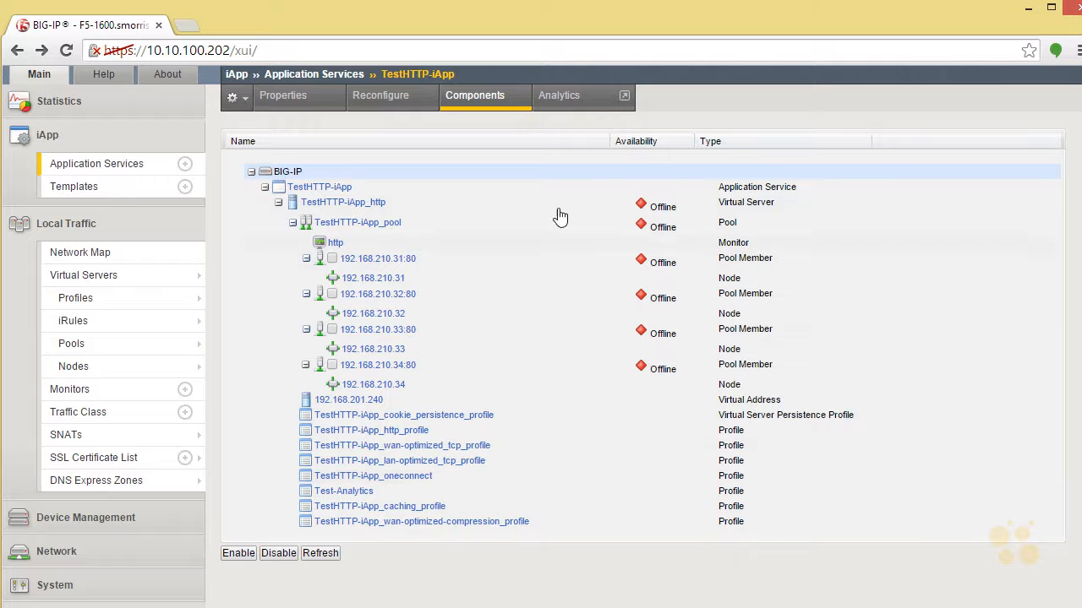
# View the Analytics transaction statistics and the available View By categories, and return to the application service's components.
pyautogui.click(561, 99)
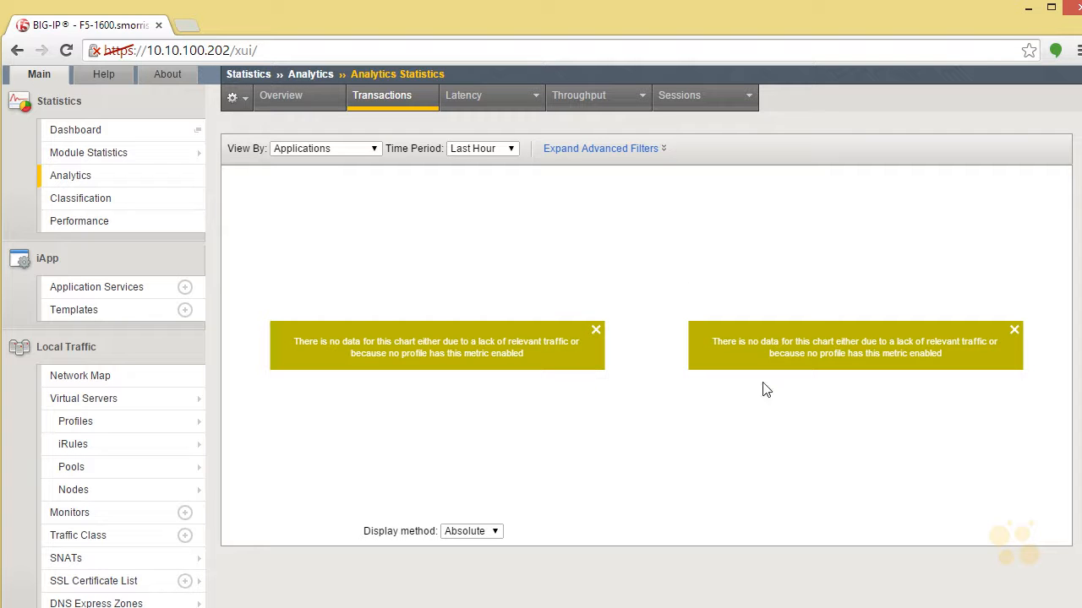
pyautogui.click(369, 149)
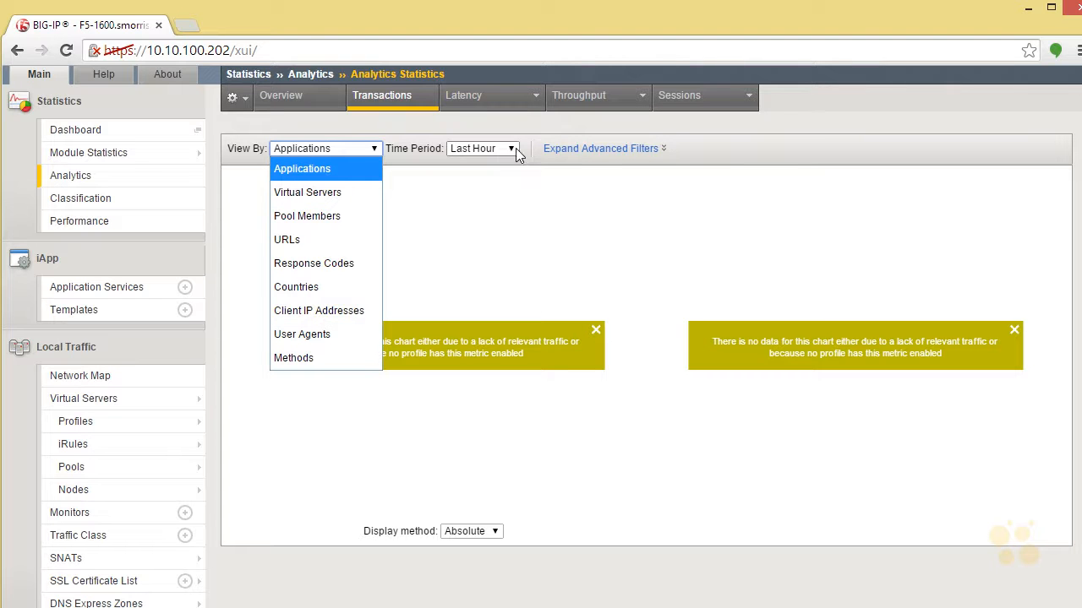
pyautogui.click(740, 160)
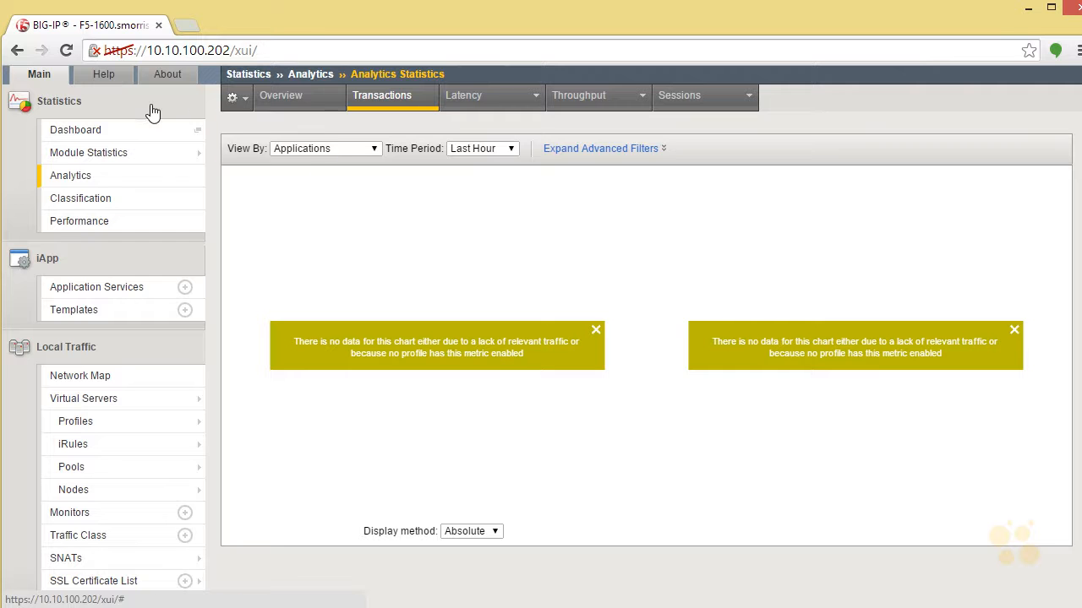
pyautogui.click(19, 52)
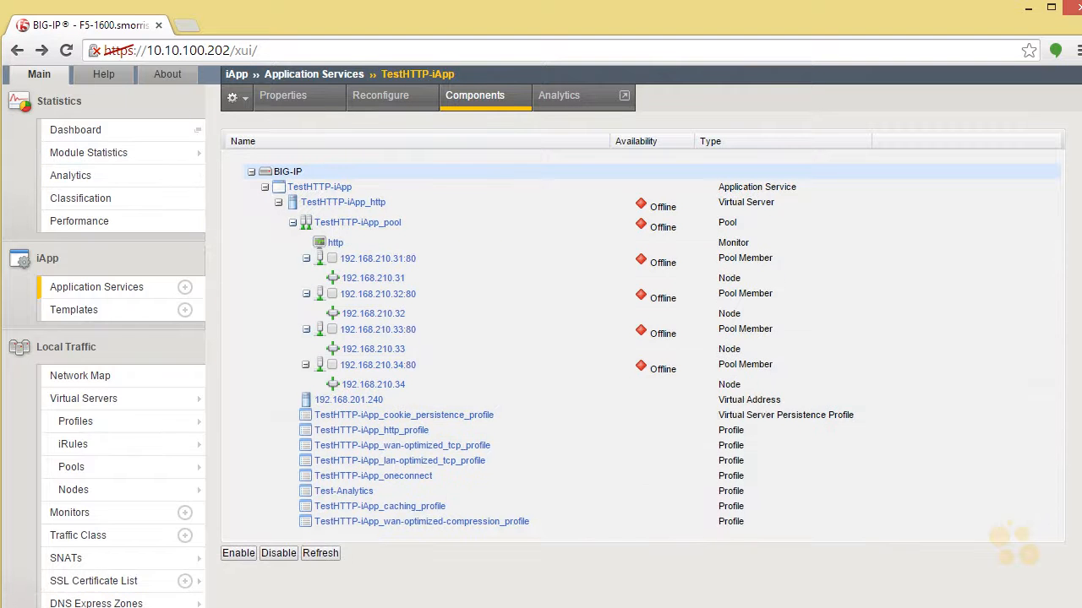
pyautogui.scroll(-2, 541, 338)
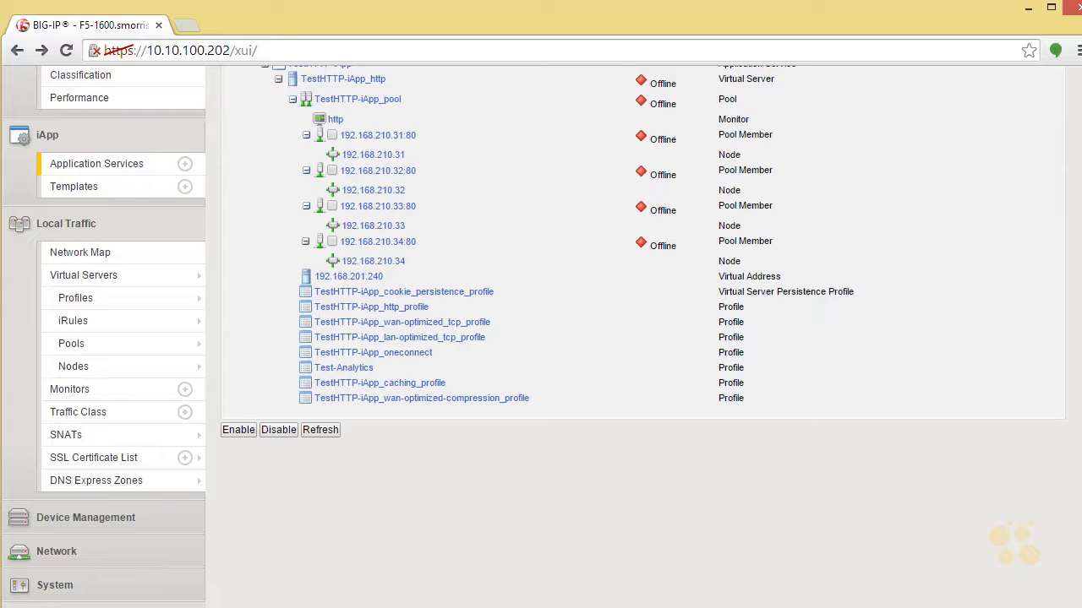
pyautogui.scroll(2, 541, 338)
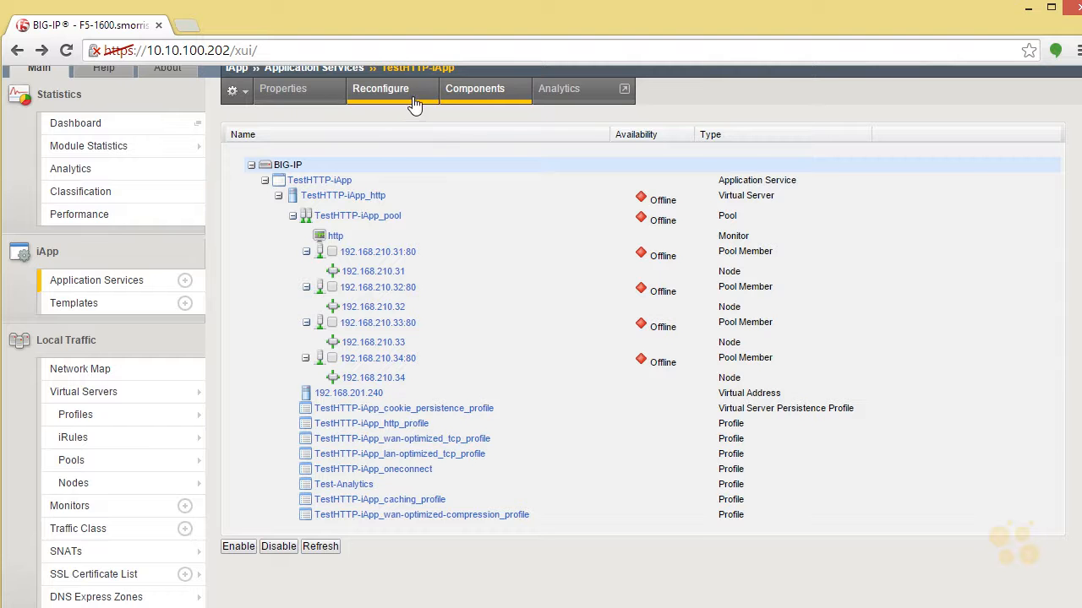
# Open the F5 DevCentral website at devcentral.f5.com in a new browser tab.
pyautogui.hotkey('ctrl', 't')
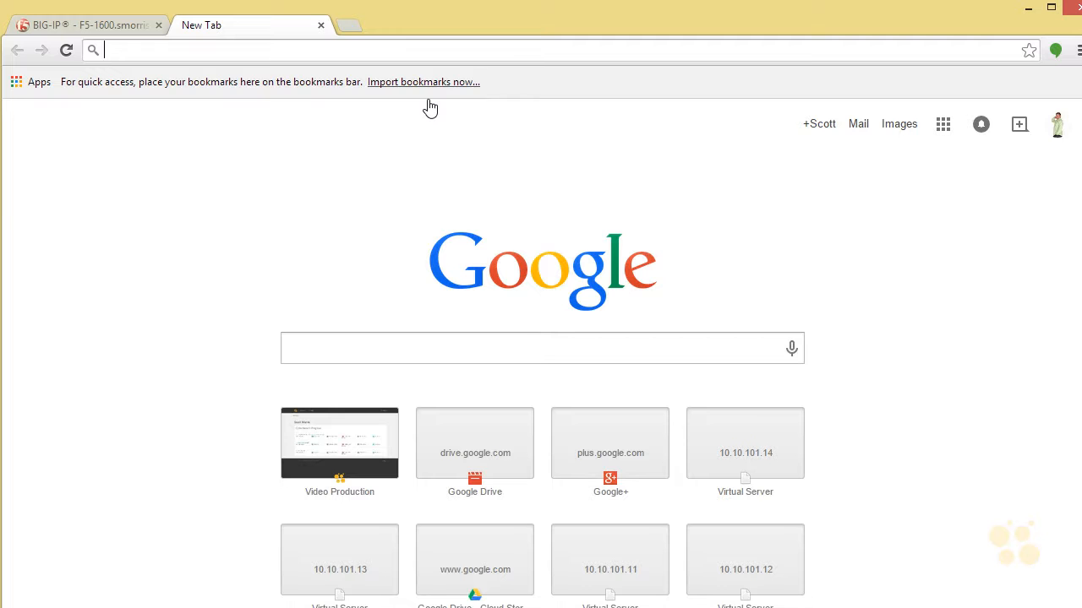
pyautogui.write('devcentr')
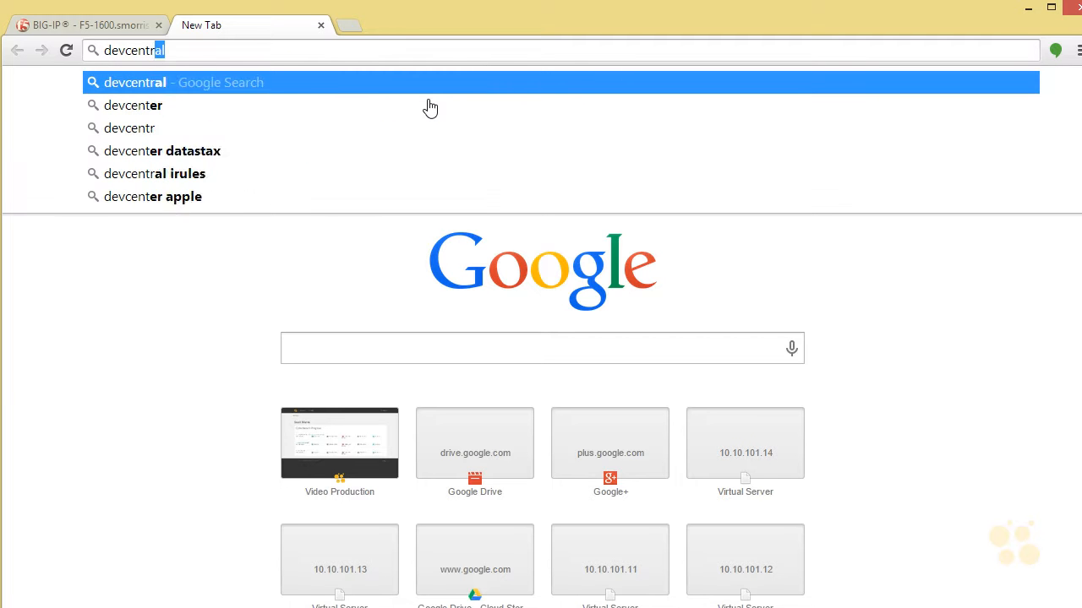
pyautogui.write('al.f5.com')
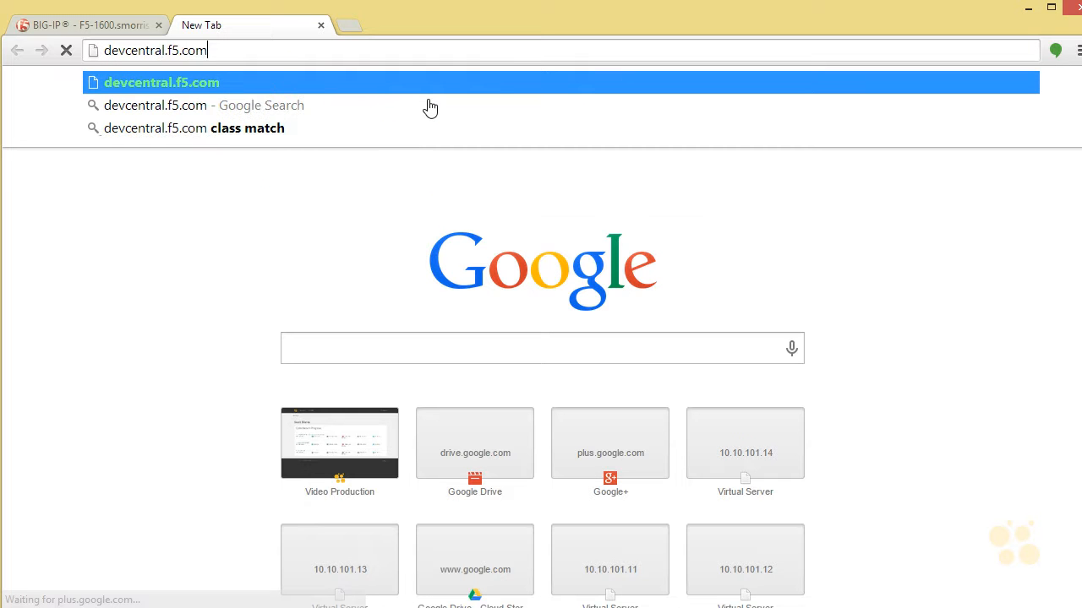
pyautogui.press('Return')
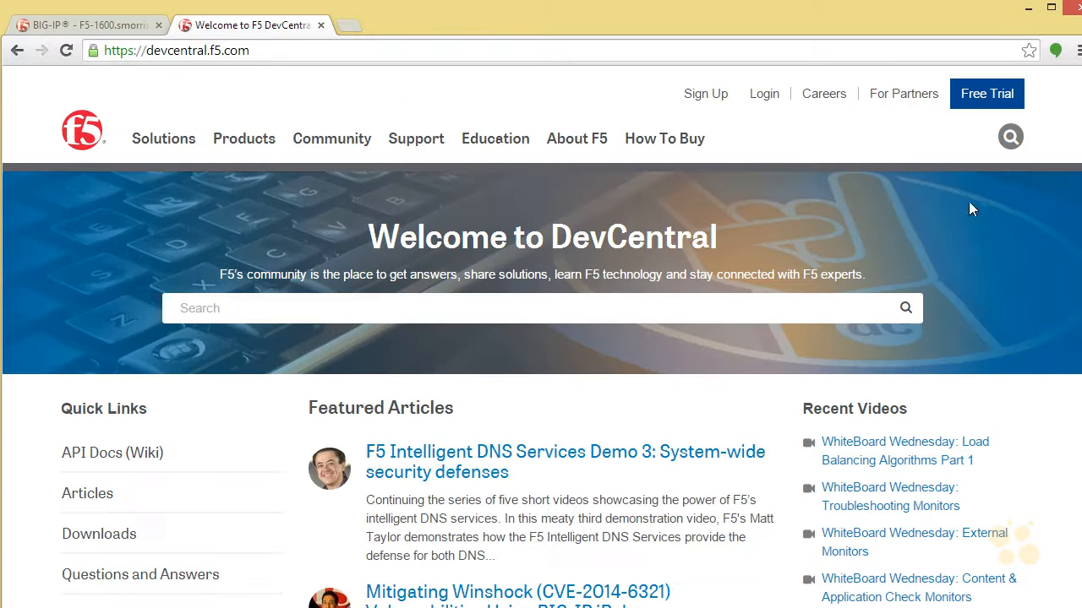
# Look over the DevCentral home page's featured articles and quick links, and open the Downloads section.
pyautogui.scroll(-3, 1019, 541)
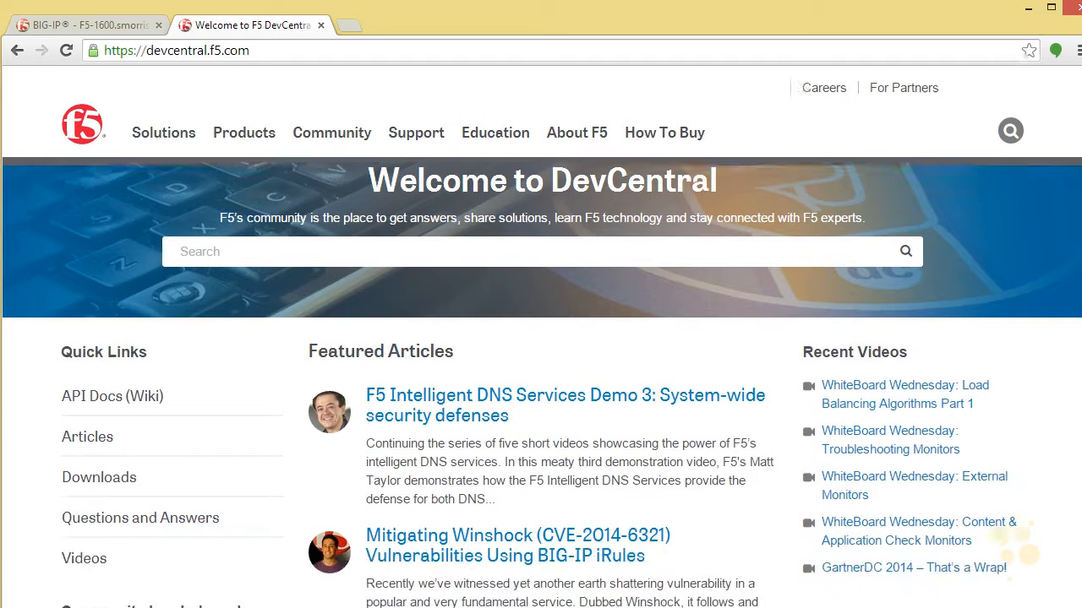
pyautogui.scroll(-1, 1014, 541)
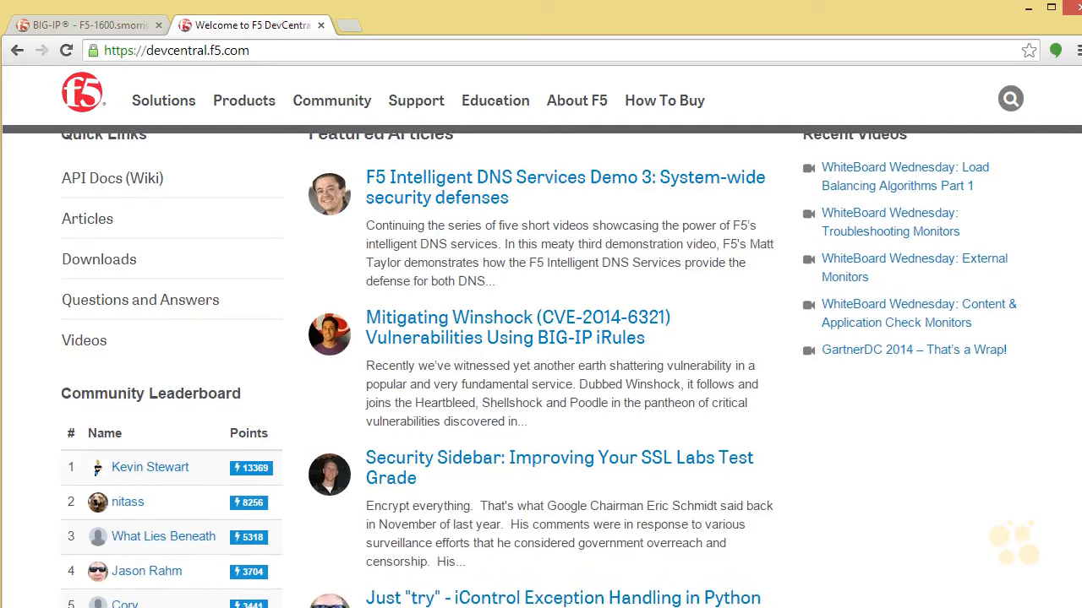
pyautogui.scroll(2, 1014, 541)
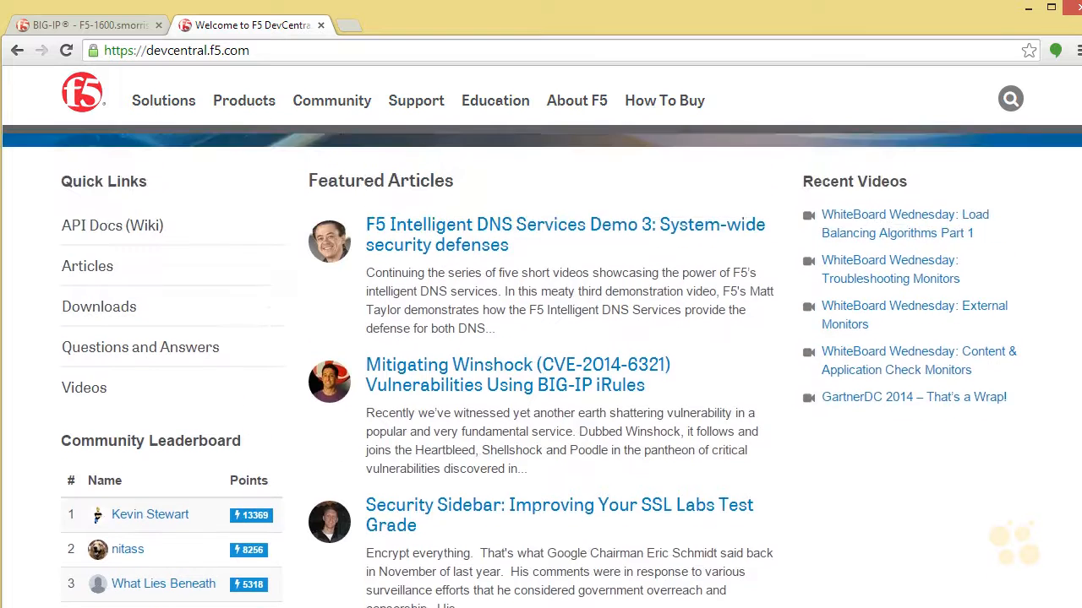
pyautogui.scroll(-1, 1014, 541)
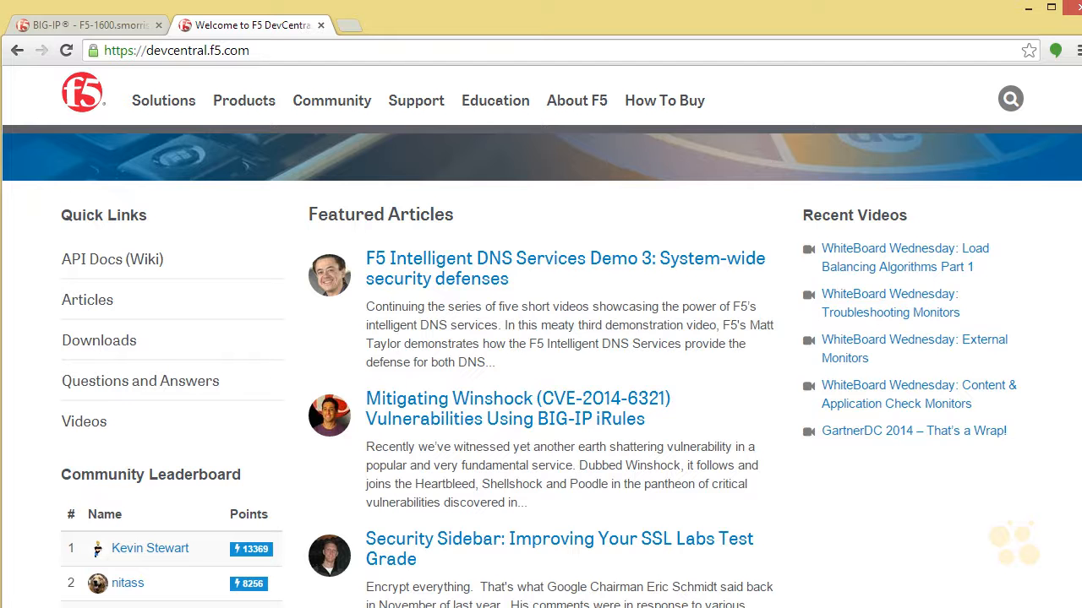
pyautogui.scroll(-1, 541, 370)
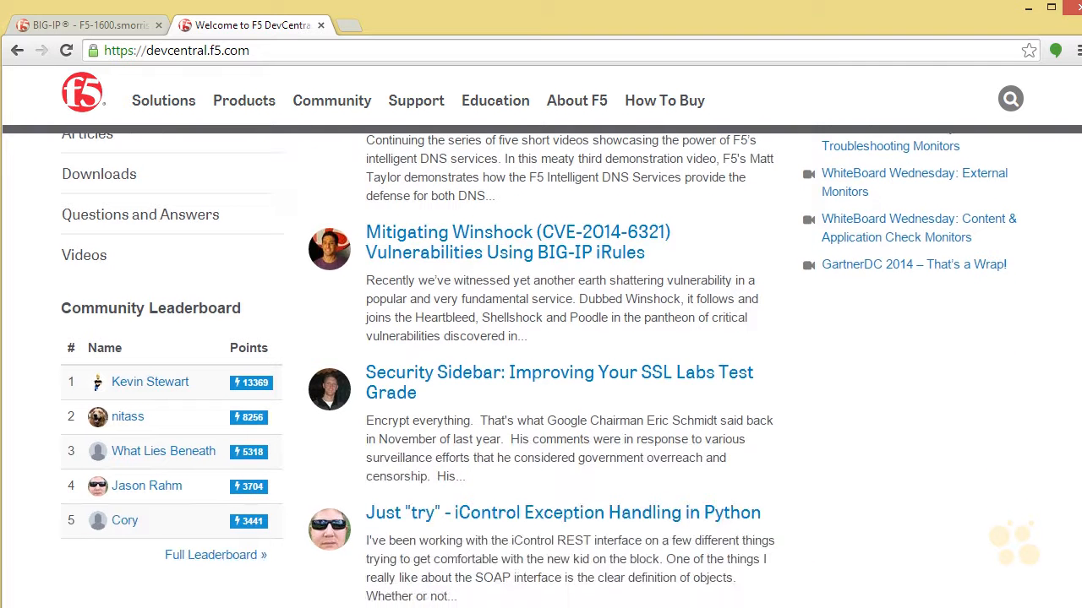
pyautogui.scroll(2, 541, 370)
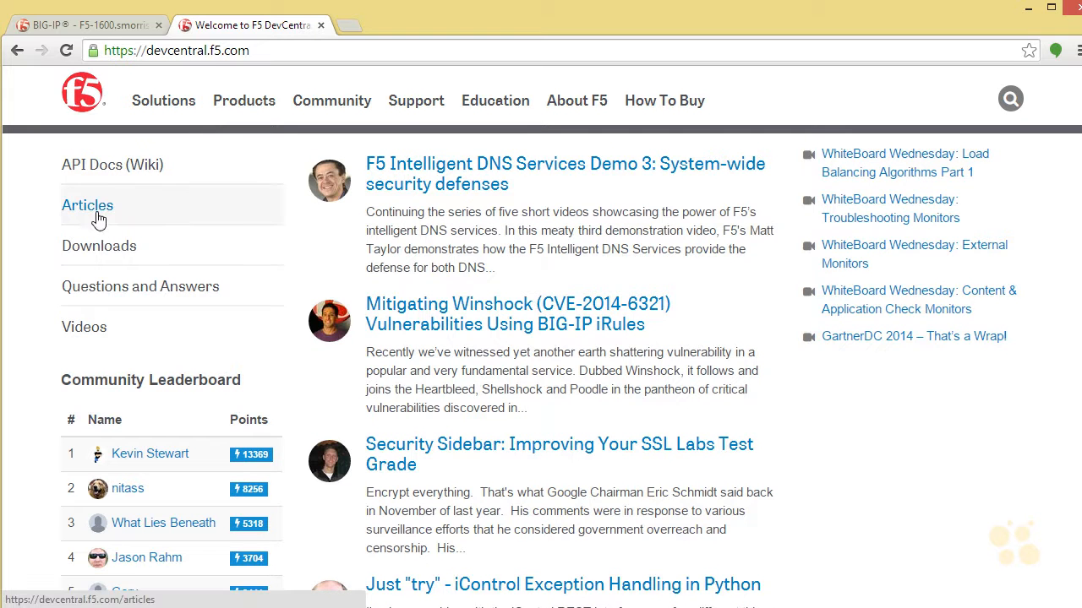
pyautogui.click(103, 246)
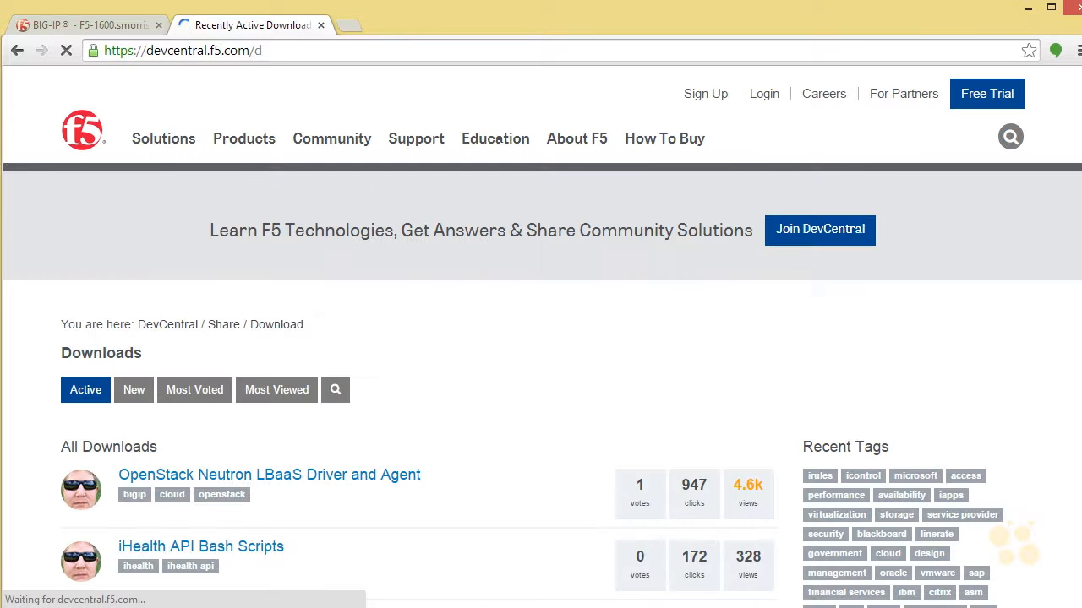
# Browse the DevCentral downloads and show only those tagged iapps.
pyautogui.scroll(-1, 541, 338)
pyautogui.scroll(-3, 541, 371)
pyautogui.scroll(1, 541, 372)
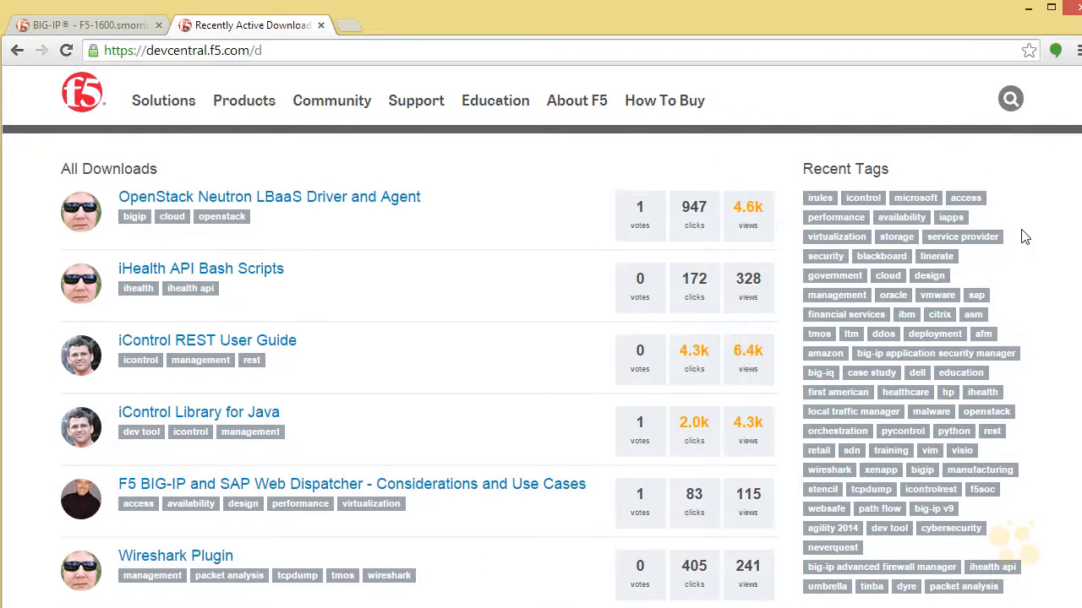
pyautogui.click(951, 218)
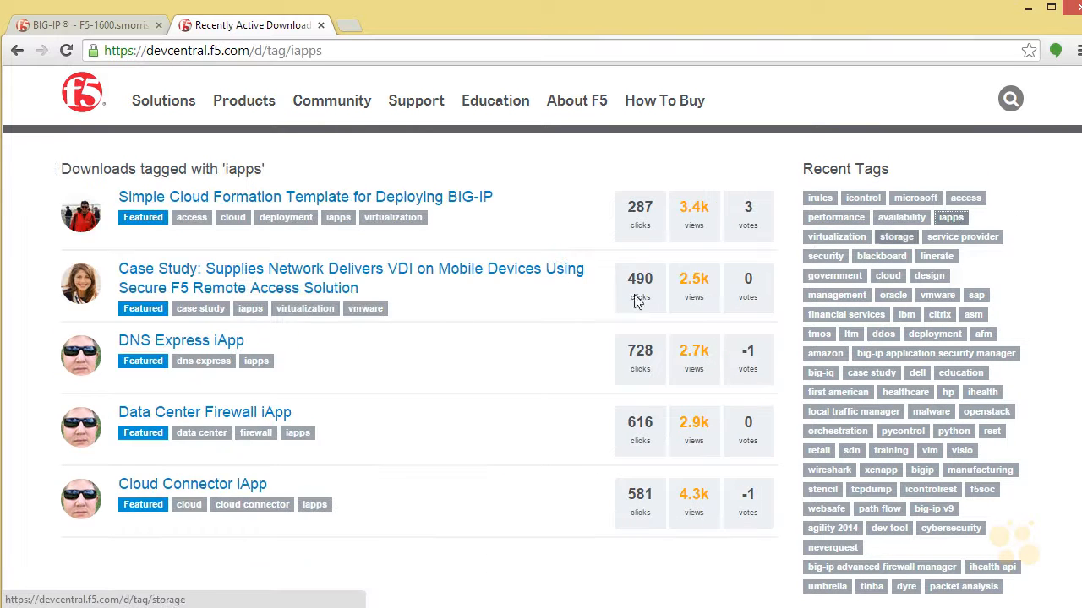